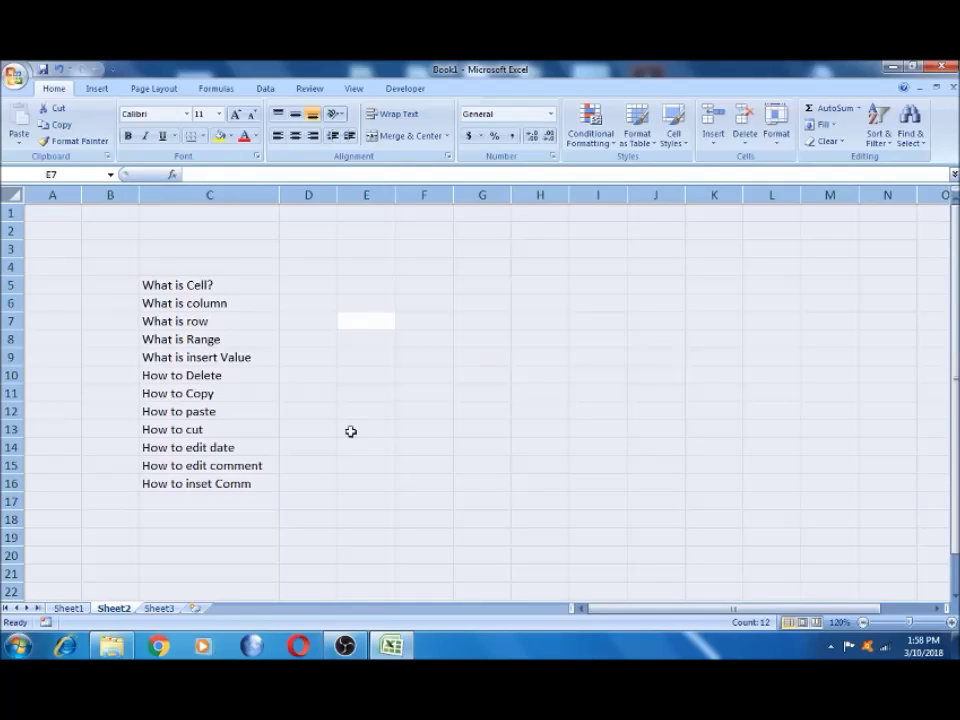
# - Select the question list from C5 down to C16, then return the active cell to C5
pyautogui.click(305, 340)
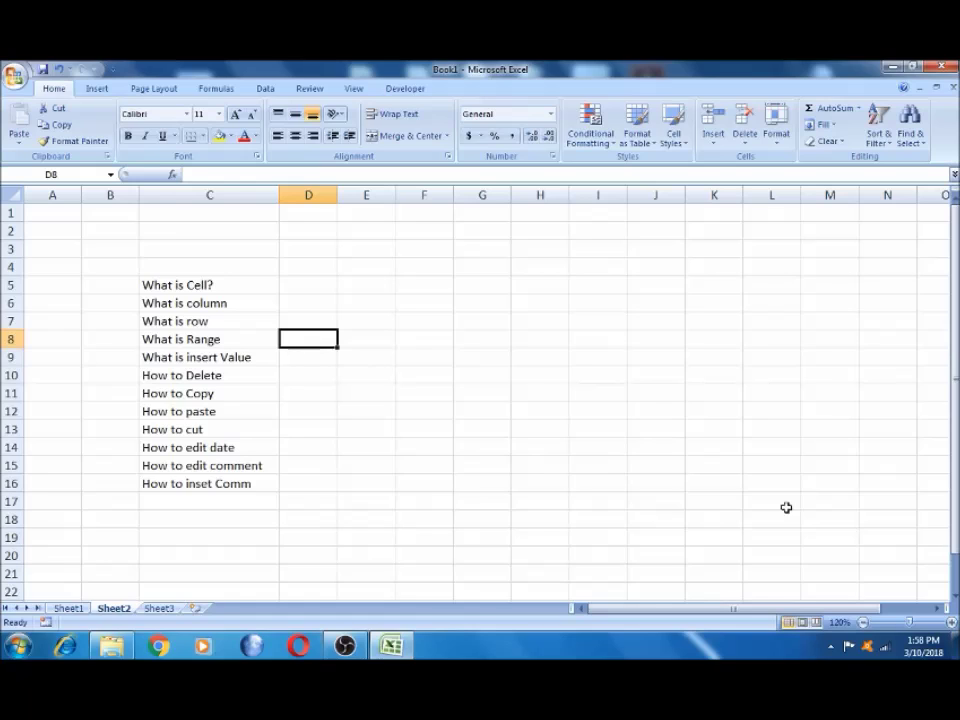
pyautogui.click(203, 285)
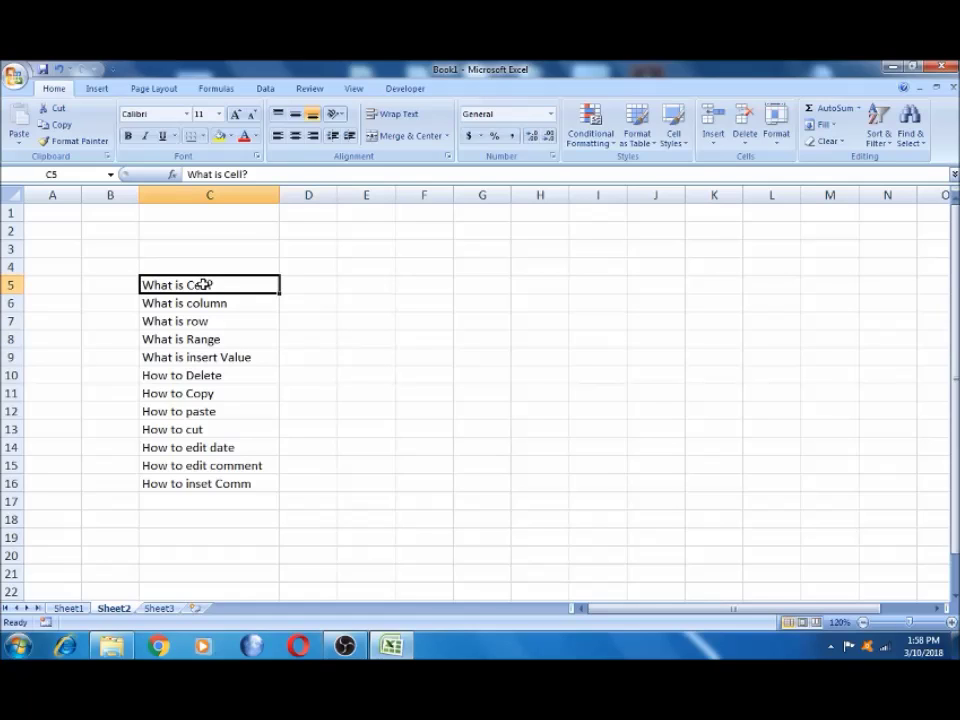
pyautogui.hotkey('shift', 'Down')
pyautogui.hotkey('shift', 'Down')
pyautogui.hotkey('shift', 'Down')
pyautogui.hotkey('shift', 'Down')
pyautogui.hotkey('shift', 'Down')
pyautogui.hotkey('shift', 'Down')
pyautogui.hotkey('shift', 'Down')
pyautogui.hotkey('shift', 'Down')
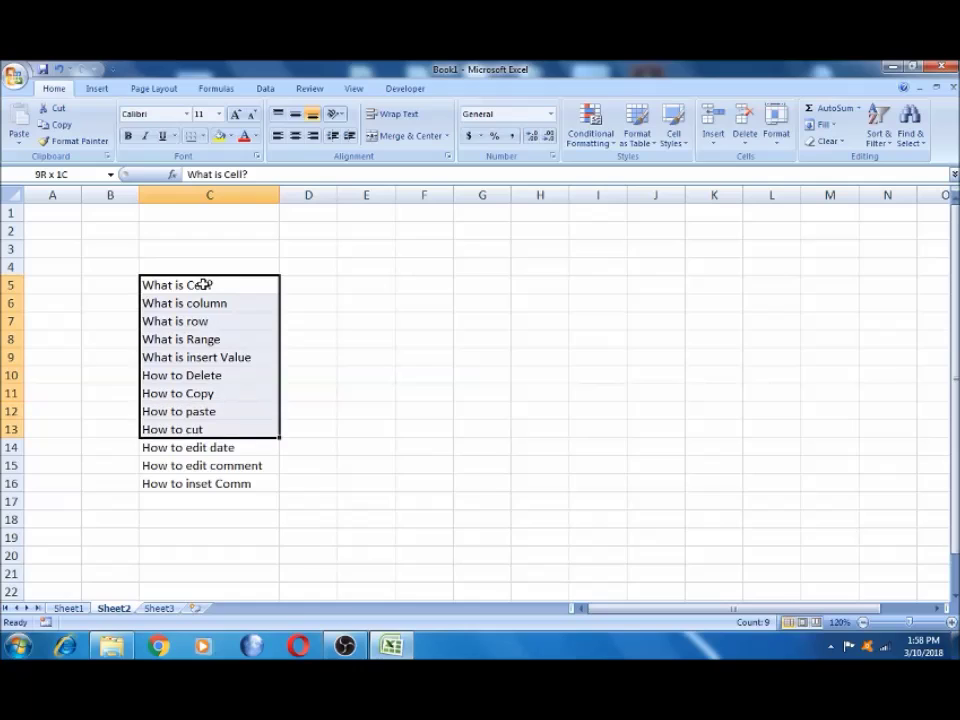
pyautogui.hotkey('shift', 'Down')
pyautogui.hotkey('shift', 'Down')
pyautogui.hotkey('shift', 'Down')
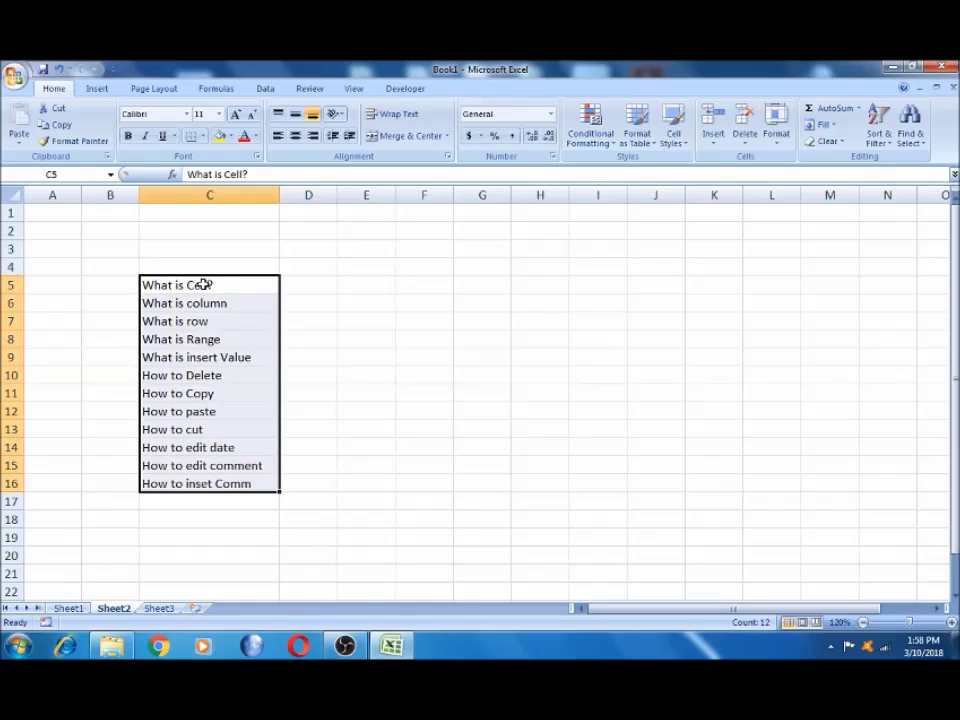
pyautogui.press('Up')
pyautogui.press('Up')
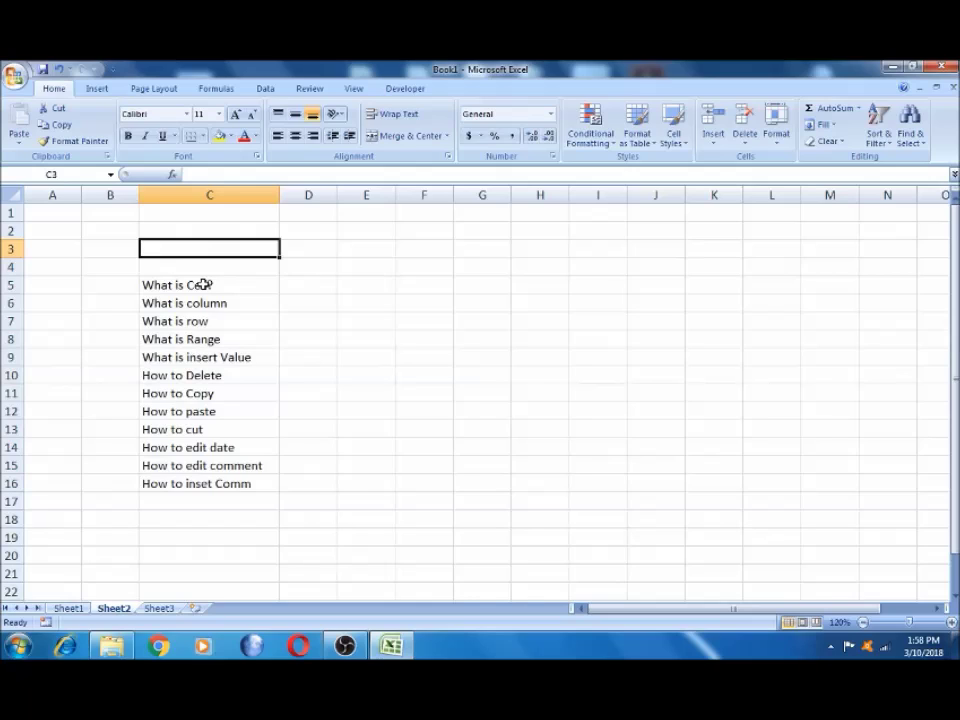
pyautogui.press('Down')
pyautogui.press('Down')
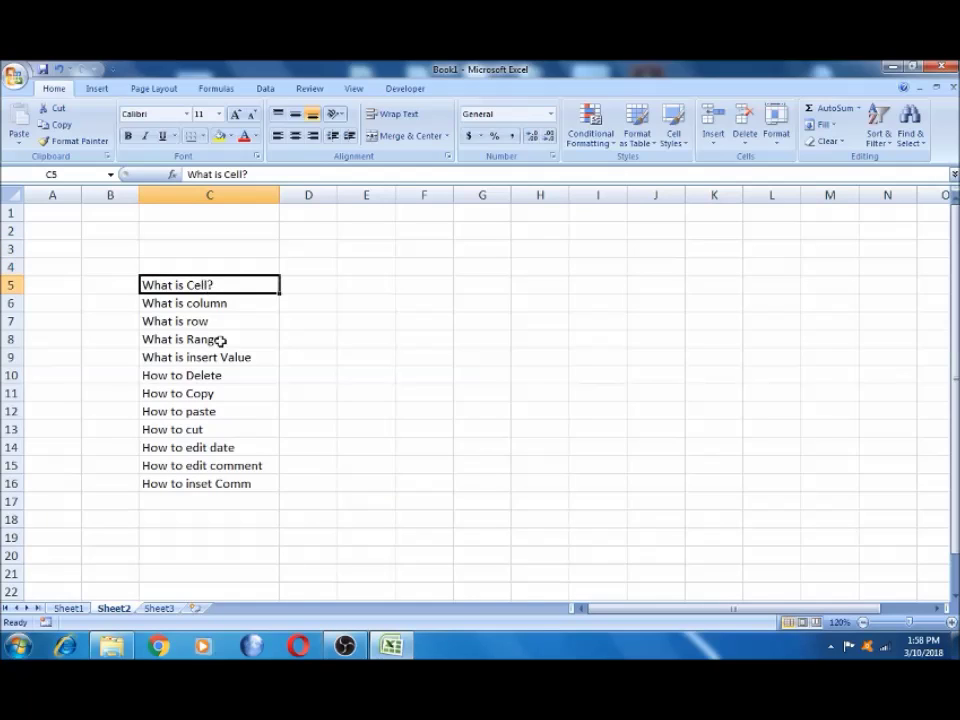
# - Open the Windows program list briefly, then dismiss it and return to Excel
pyautogui.click(36, 630)
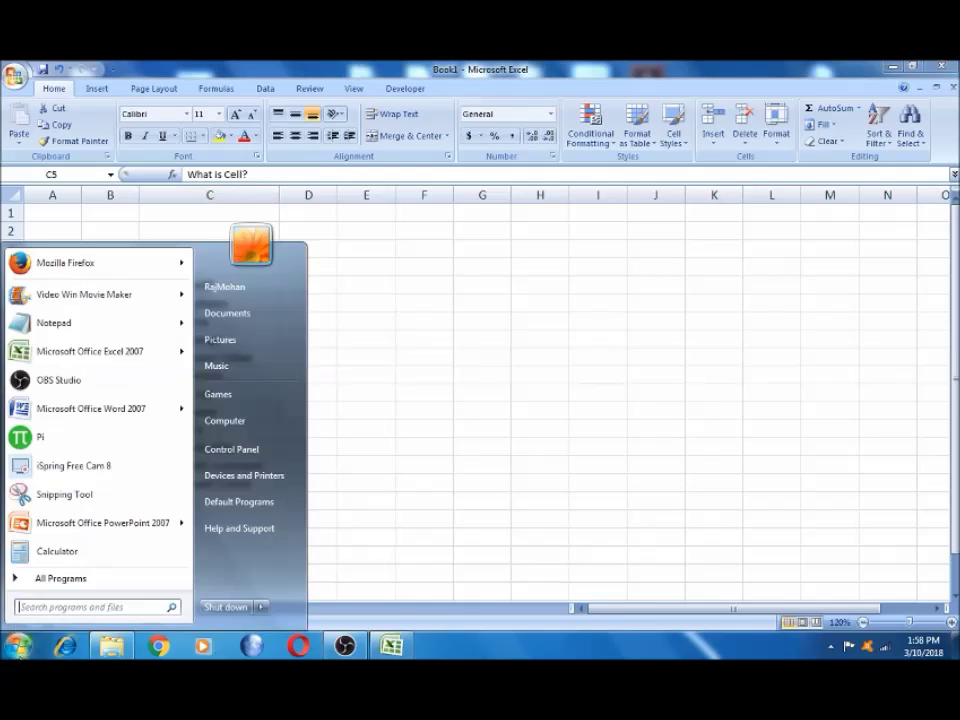
pyautogui.click(41, 608)
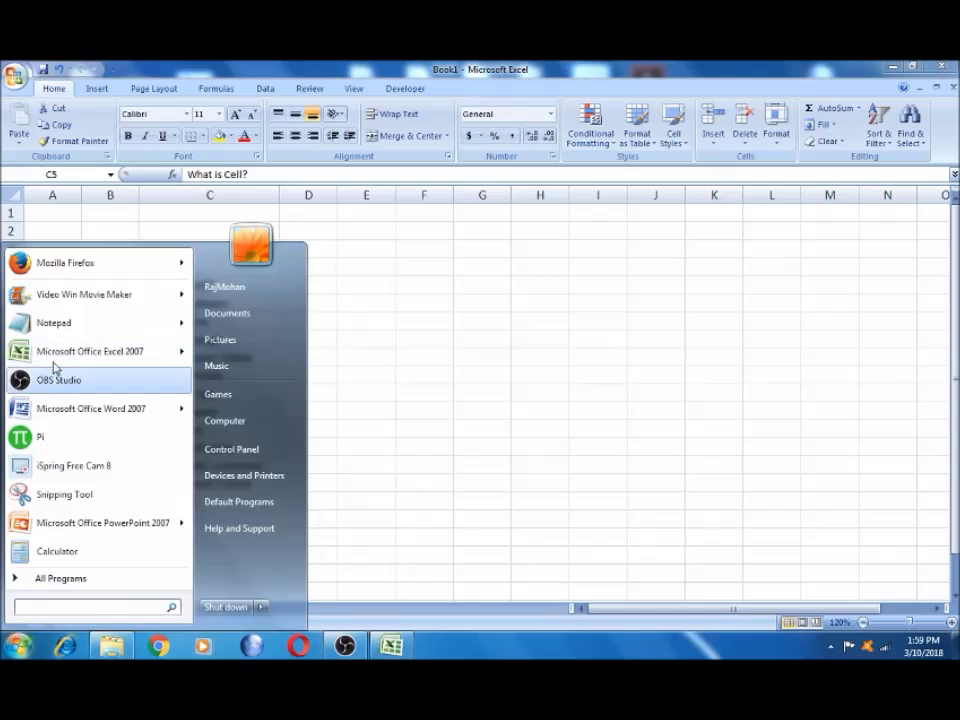
pyautogui.moveTo(66, 400)
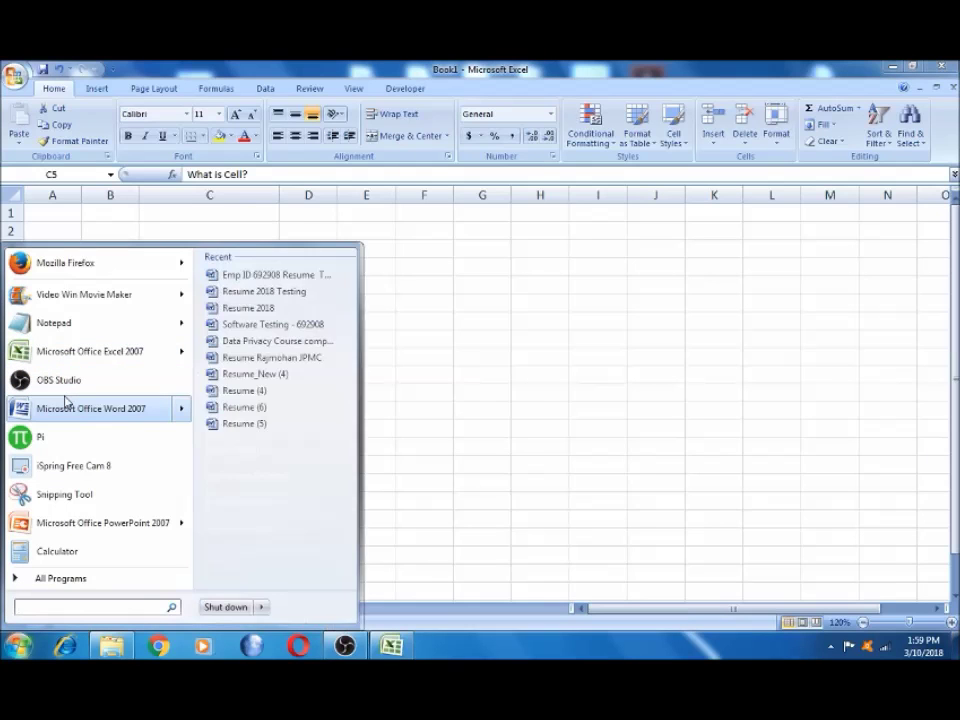
pyautogui.click(503, 357)
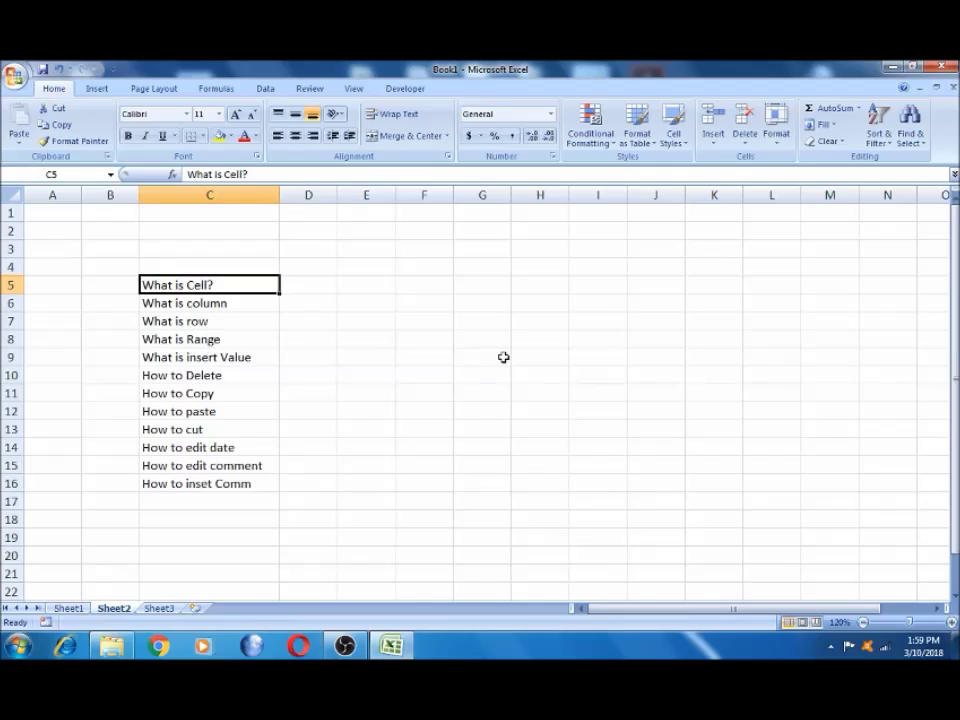
# - Move the active cell among C3, C5, B5 and along row 1
pyautogui.click(221, 254)
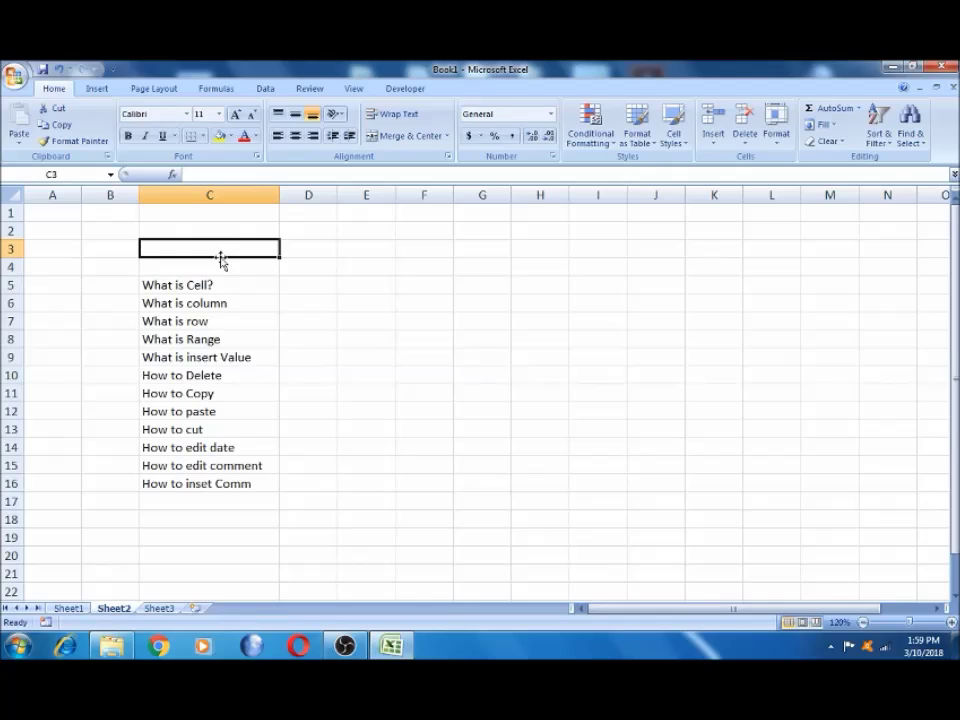
pyautogui.click(206, 286)
pyautogui.press('Left')
pyautogui.press('Right')
pyautogui.press('Left')
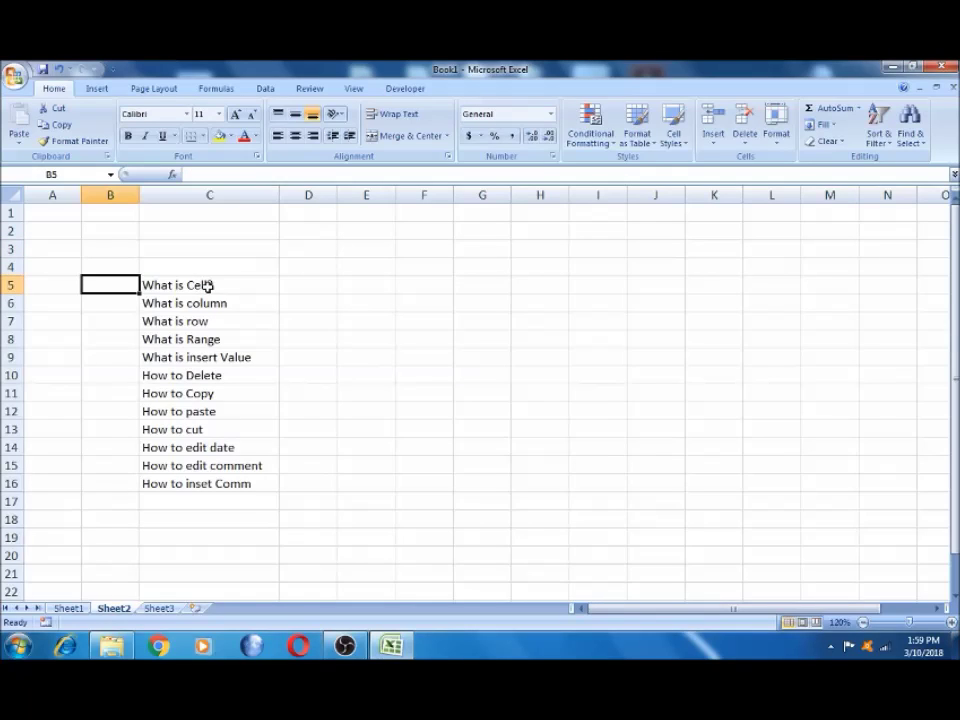
pyautogui.press('Right')
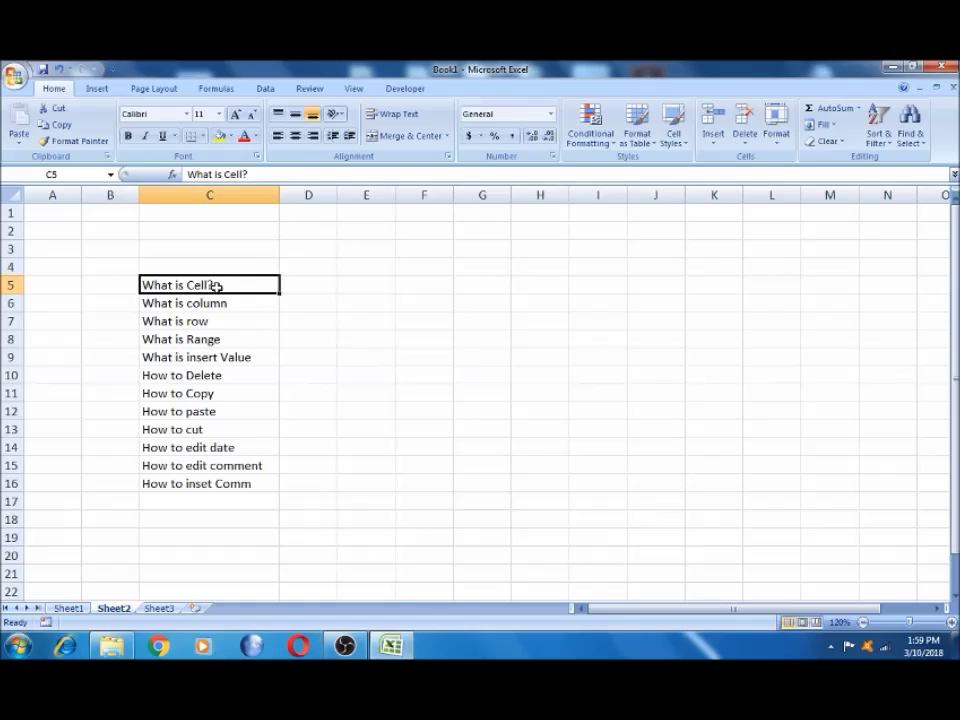
pyautogui.click(67, 215)
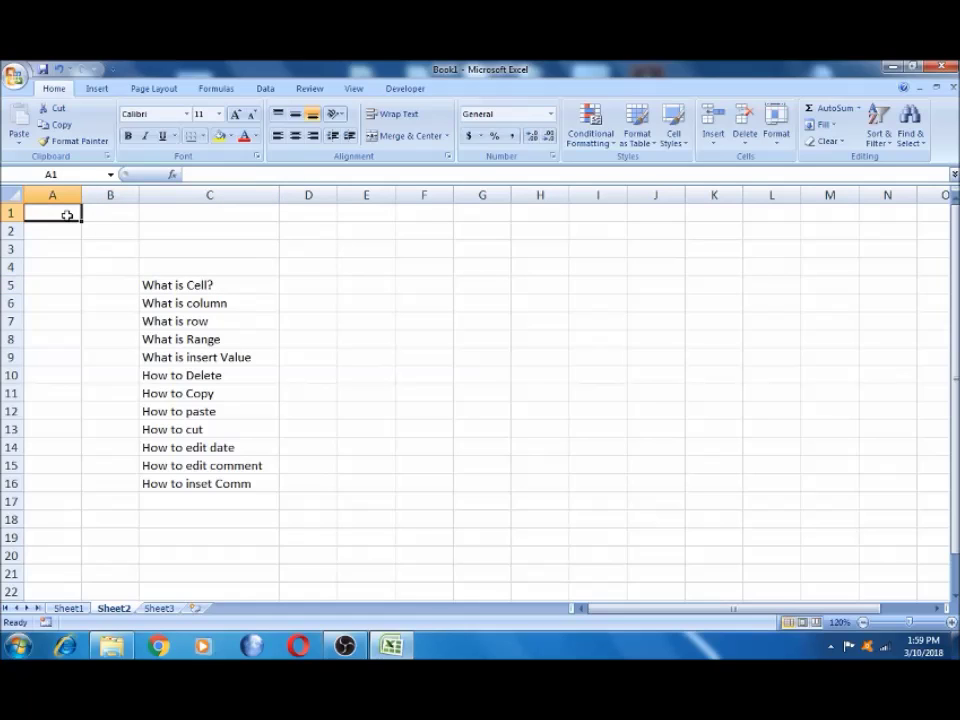
pyautogui.press('Right')
pyautogui.press('Right')
pyautogui.press('Right')
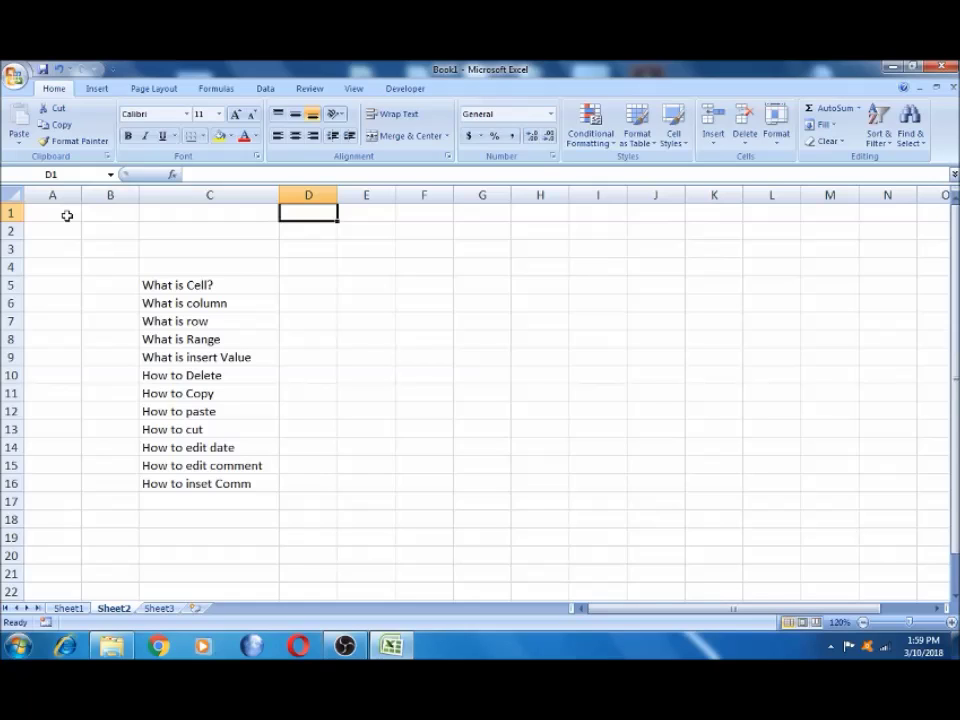
pyautogui.click(43, 215)
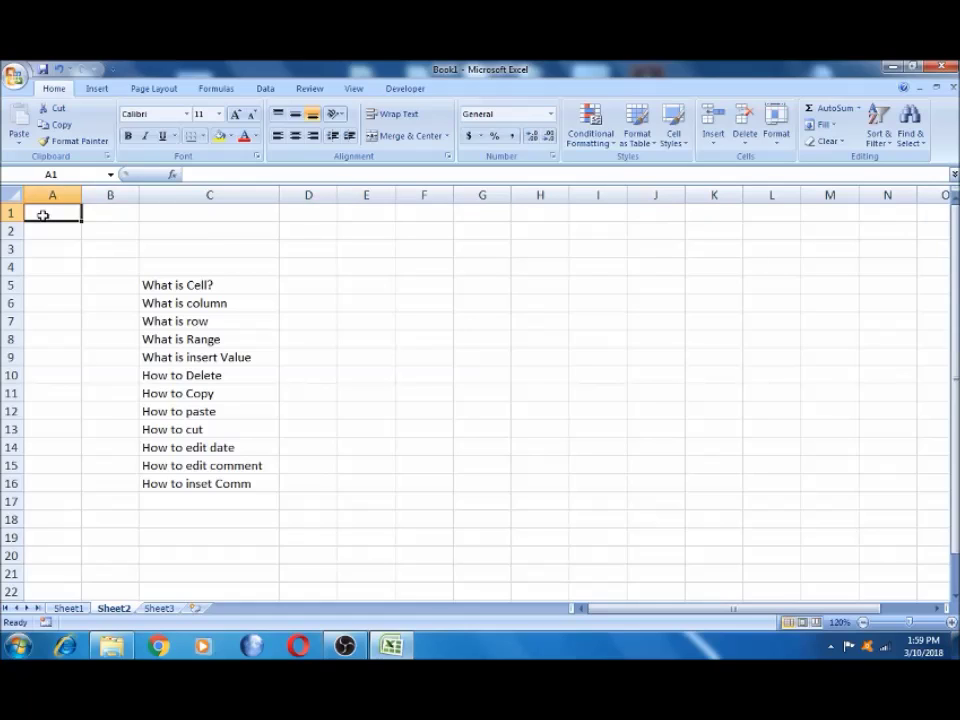
pyautogui.press('Right')
pyautogui.press('Right')
pyautogui.press('Right')
pyautogui.press('Right')
pyautogui.press('Right')
pyautogui.press('Left')
pyautogui.press('Left')
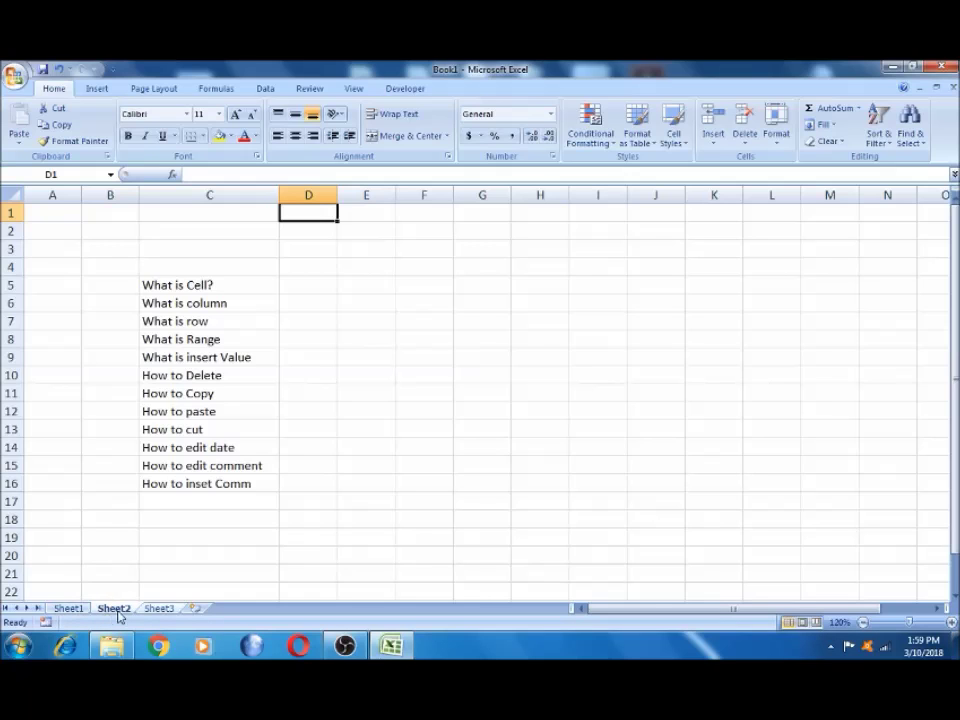
# - Look at Sheet3 and Sheet1, then back on Sheet2 move between A1, B1 and C5
pyautogui.click(160, 610)
pyautogui.click(70, 610)
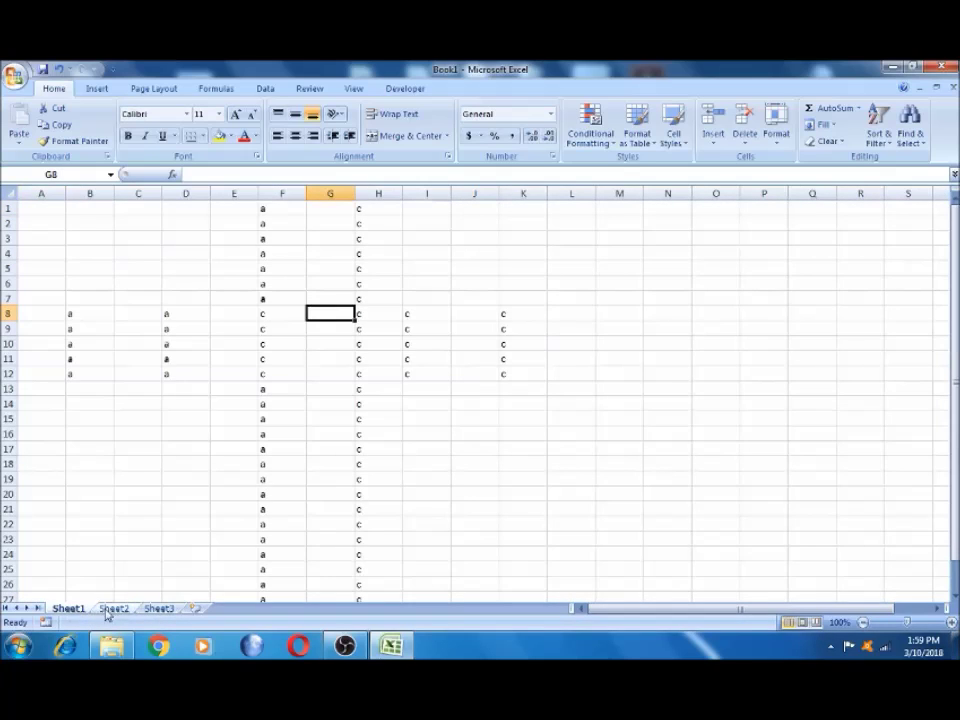
pyautogui.click(110, 609)
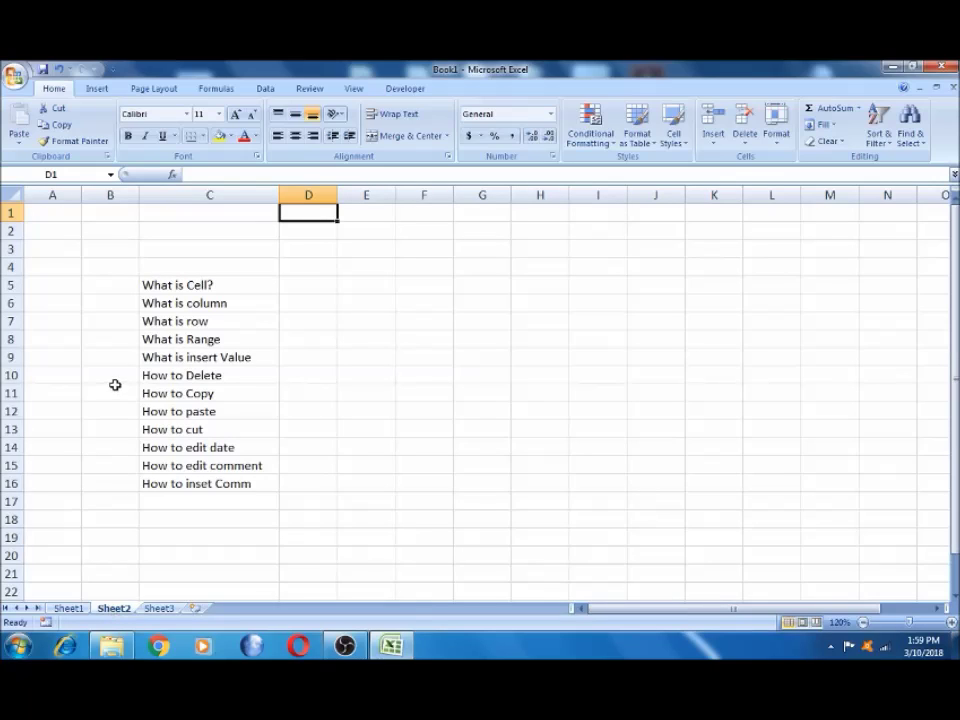
pyautogui.click(45, 213)
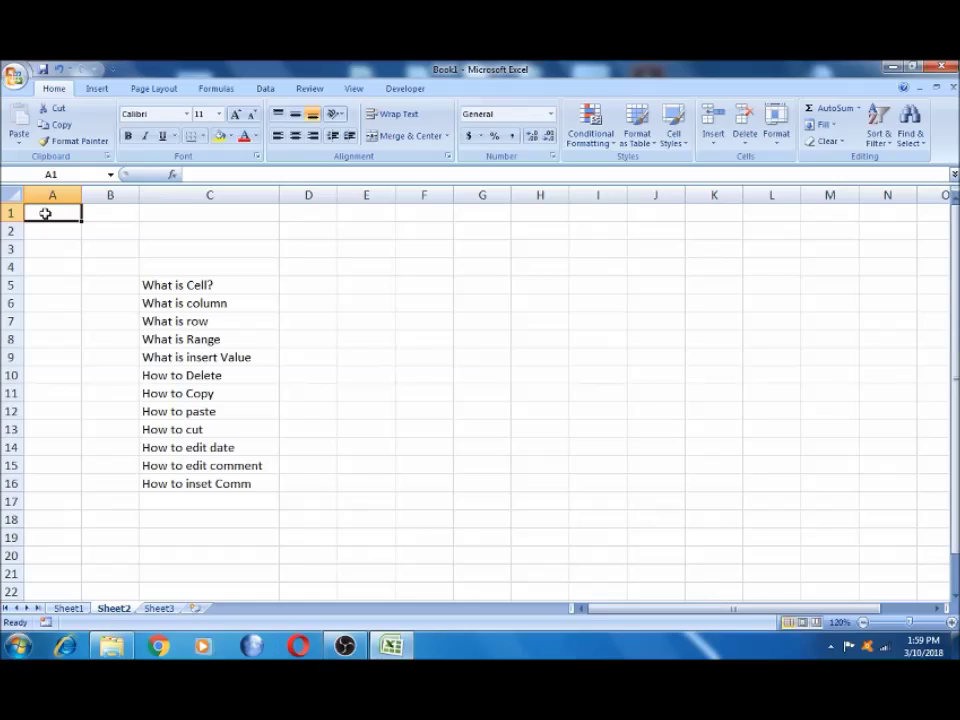
pyautogui.press('Right')
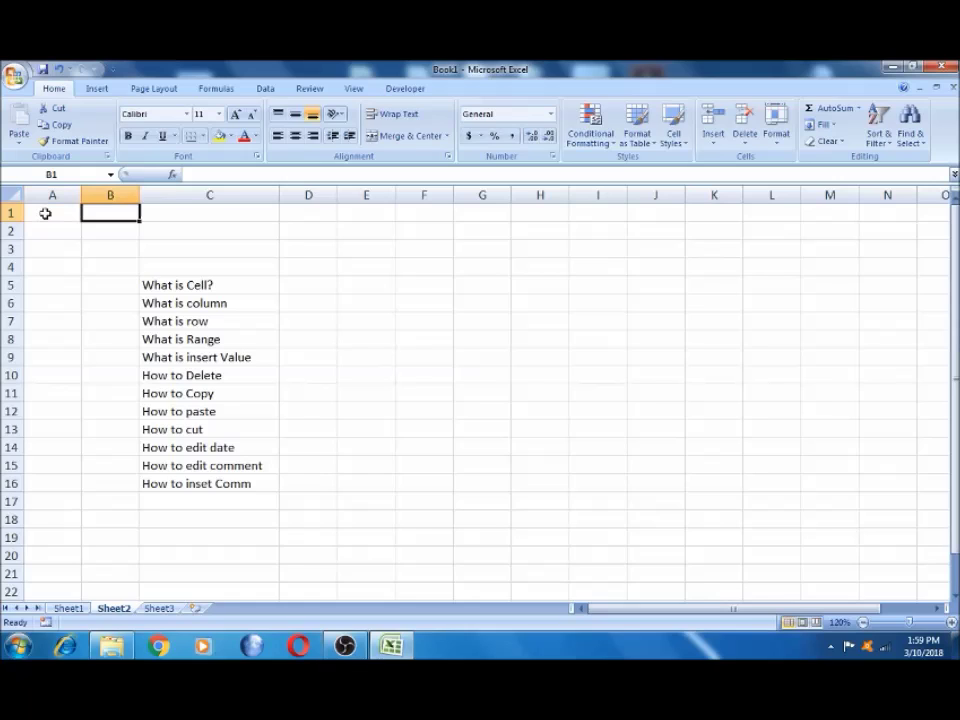
pyautogui.press('Left')
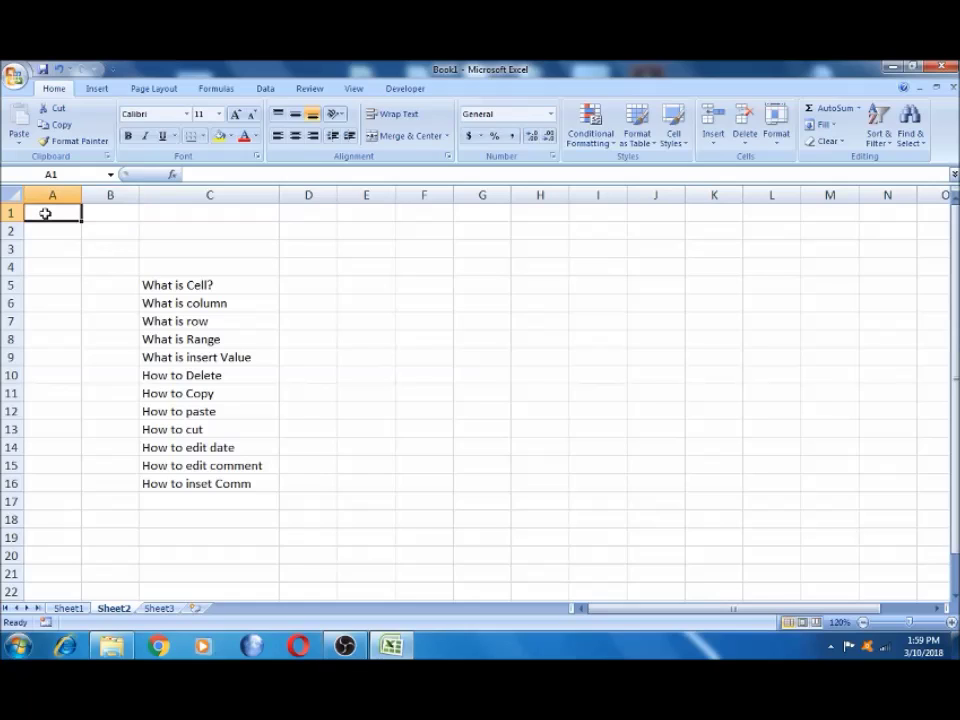
pyautogui.click(175, 285)
pyautogui.click(47, 205)
pyautogui.press('Right')
pyautogui.press('Left')
# - Navigate along rows 2 to 4 and land on the first question in C5
pyautogui.click(206, 233)
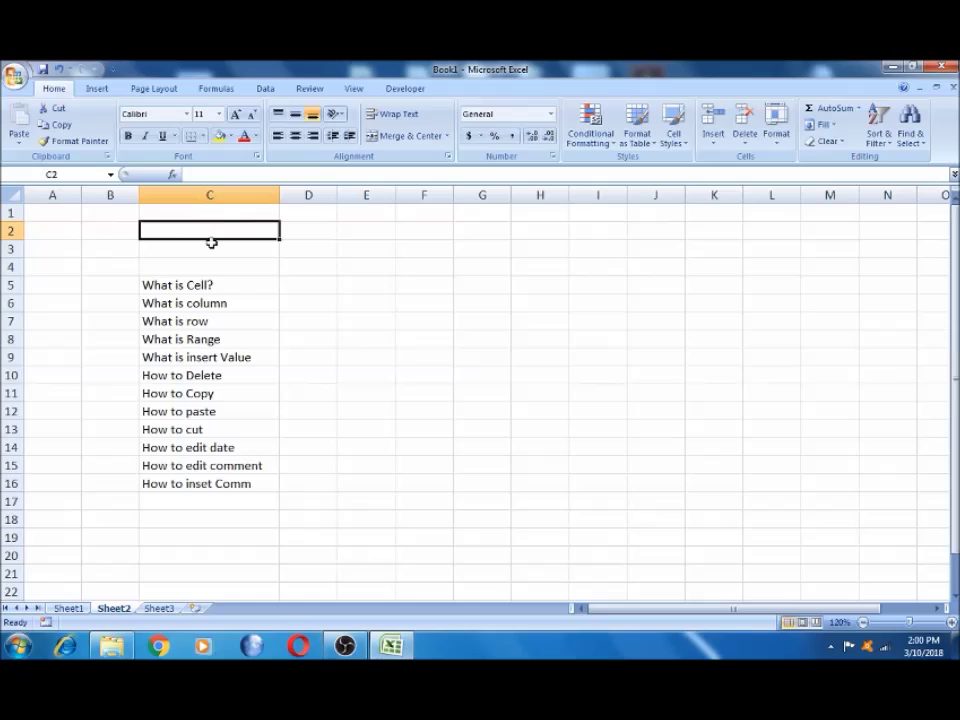
pyautogui.press('Right')
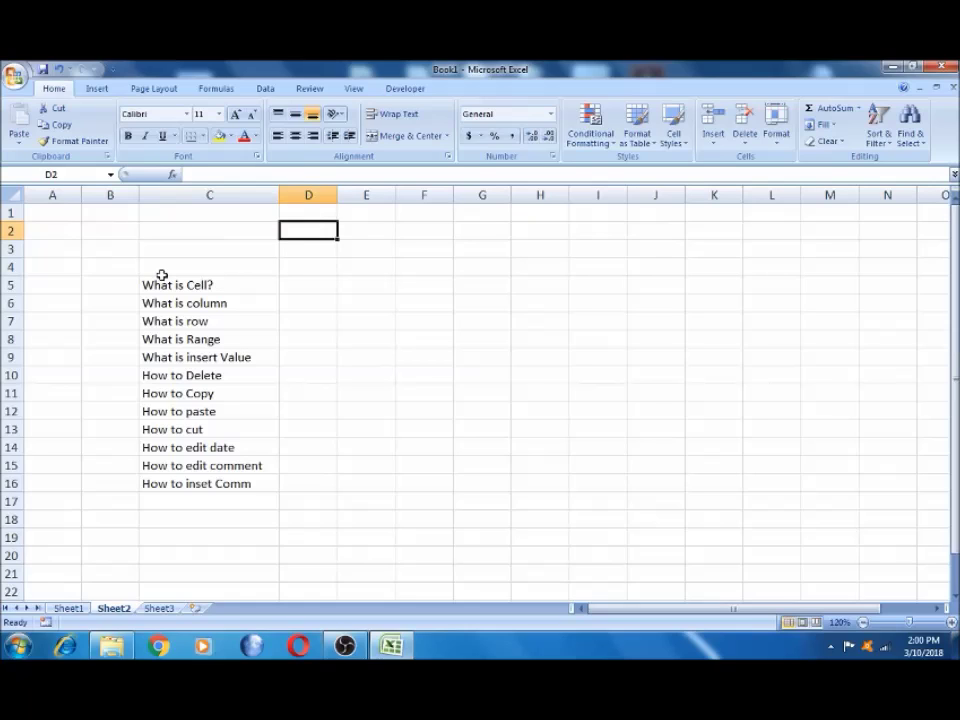
pyautogui.press('Right')
pyautogui.press('Right')
pyautogui.press('Right')
pyautogui.press('Right')
pyautogui.press('Right')
pyautogui.press('Left')
pyautogui.press('Left')
pyautogui.press('Left')
pyautogui.press('Left')
pyautogui.press('Left')
pyautogui.press('Left')
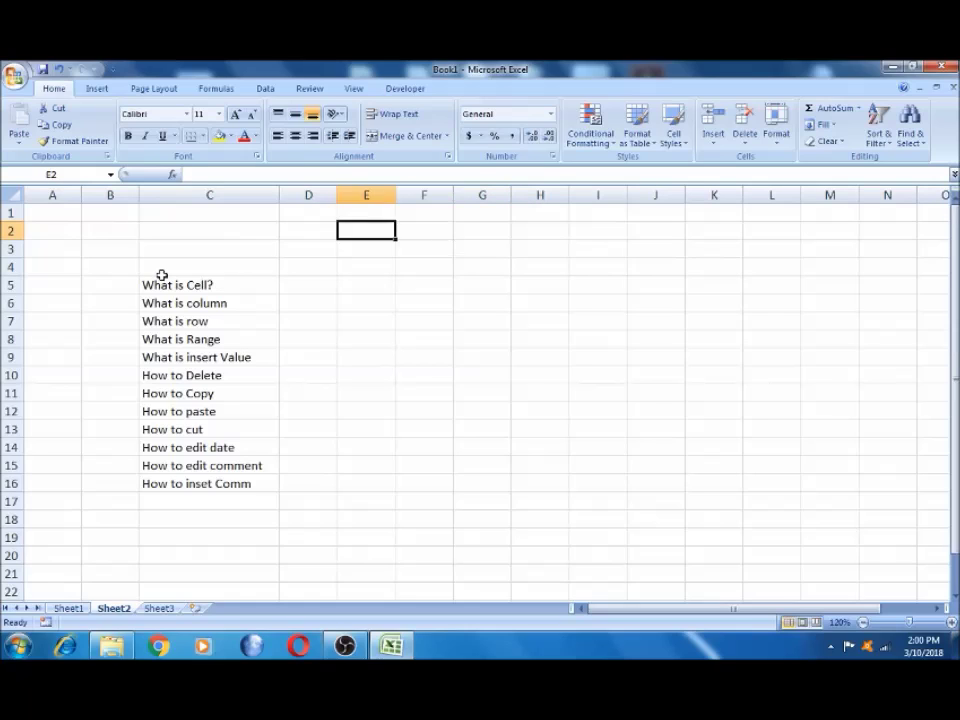
pyautogui.press('Left')
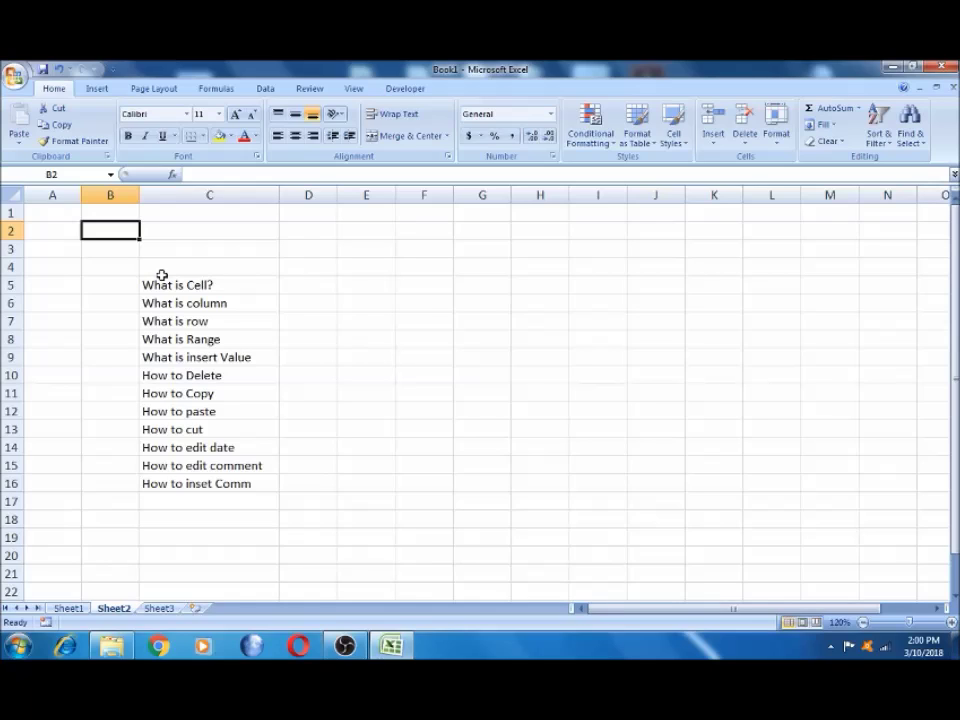
pyautogui.press('Right')
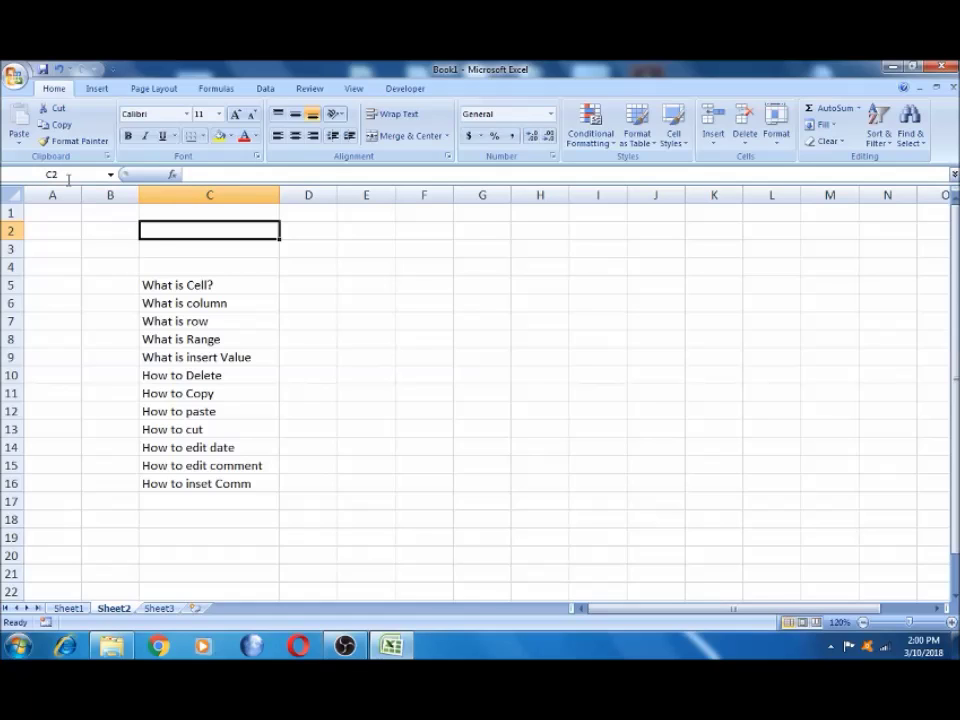
pyautogui.click(299, 230)
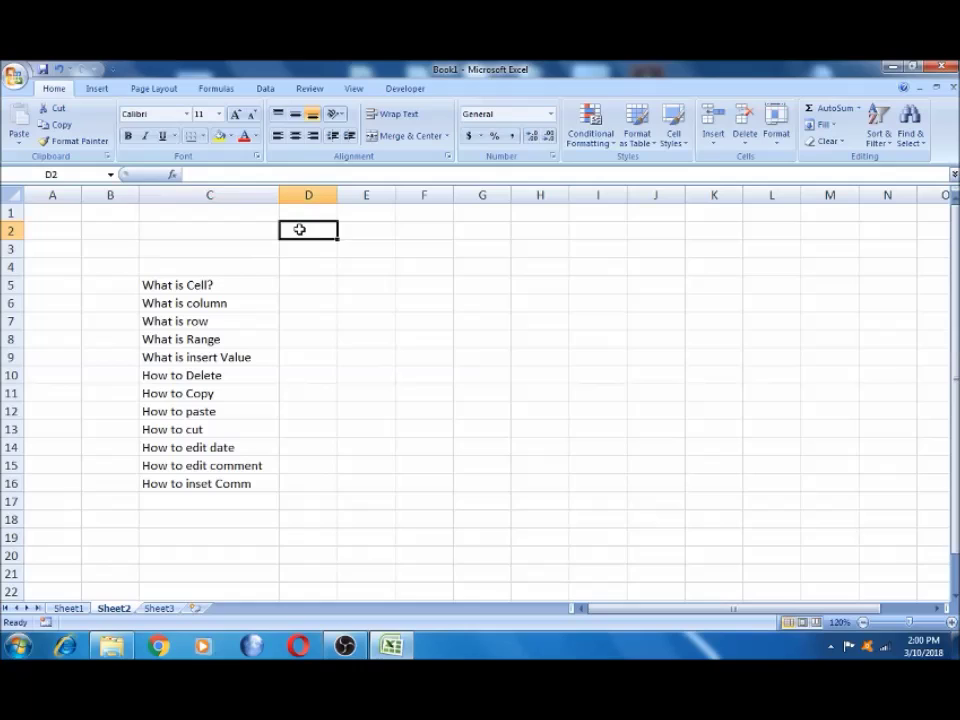
pyautogui.press('Right')
pyautogui.press('Right')
pyautogui.press('Right')
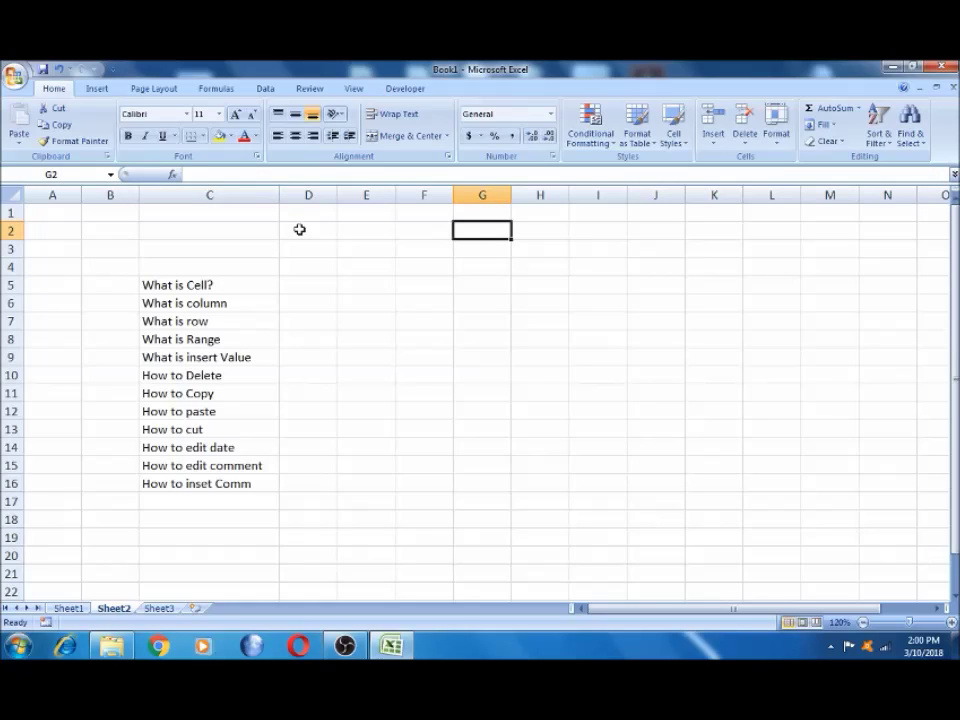
pyautogui.press('Left')
pyautogui.press('Down')
pyautogui.press('Left')
pyautogui.press('Left')
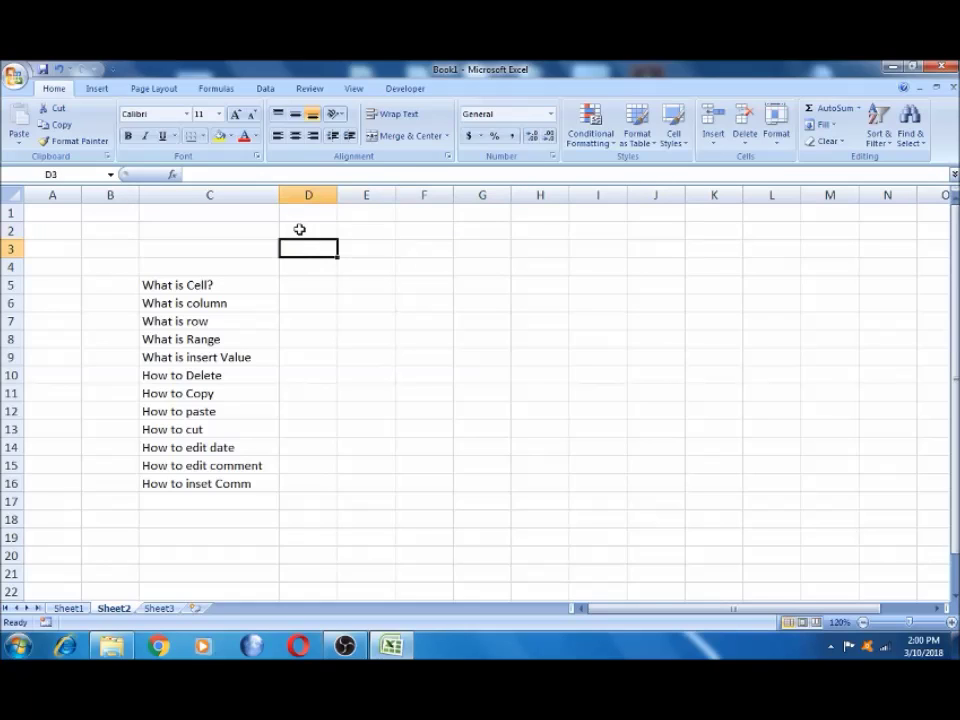
pyautogui.press('Down')
pyautogui.press('Left')
pyautogui.press('Down')
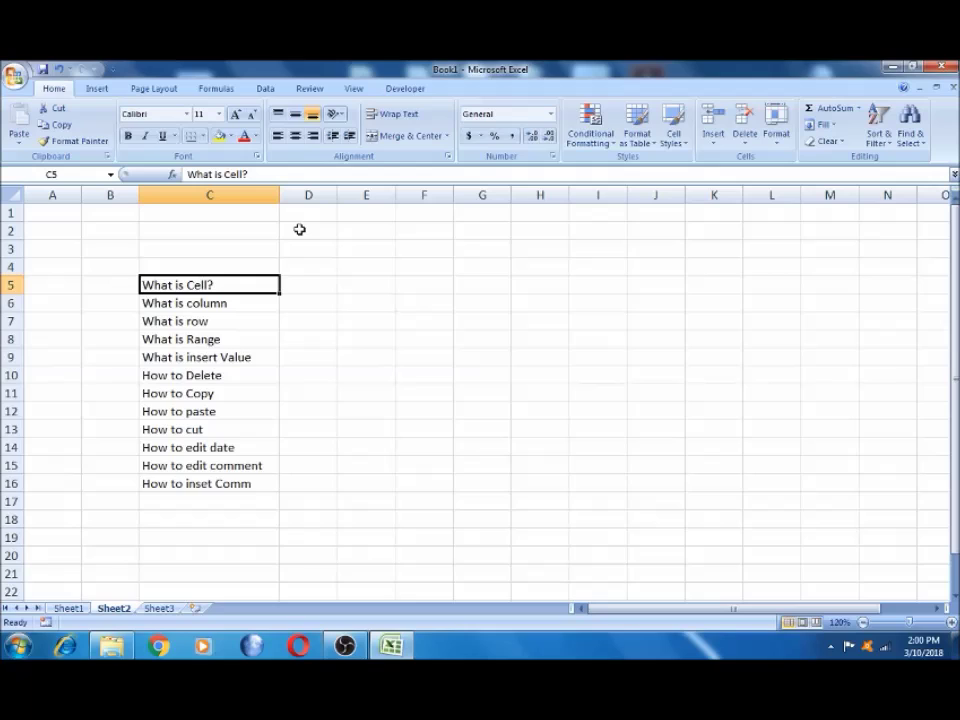
# - Undo an accidental 'q' typed into C5, restoring its original question text
pyautogui.write('q')
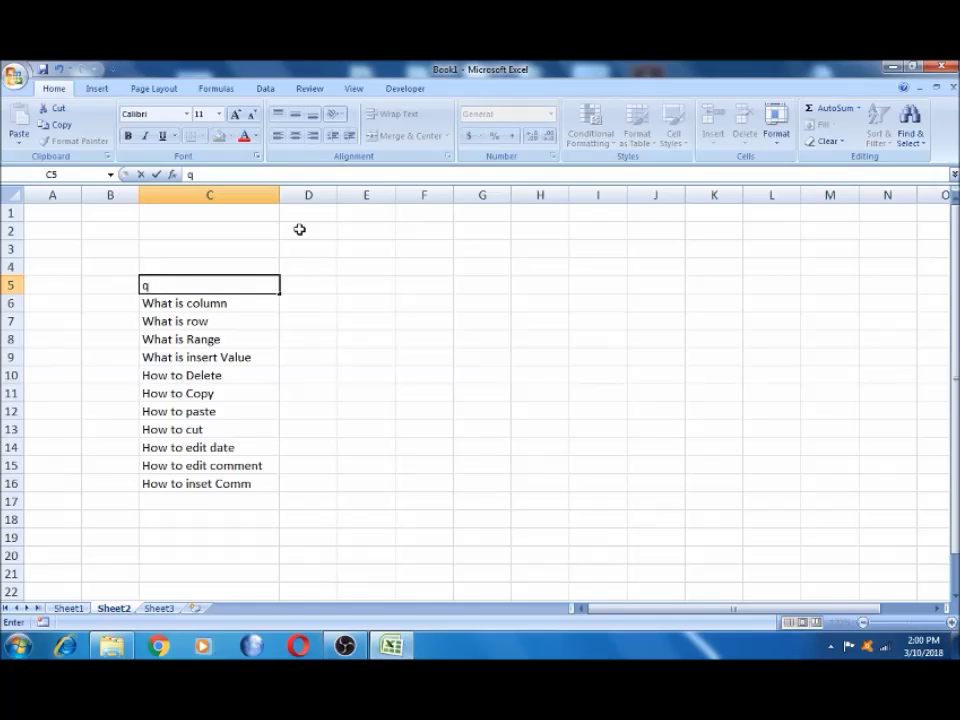
pyautogui.hotkey('ctrl', 'z')
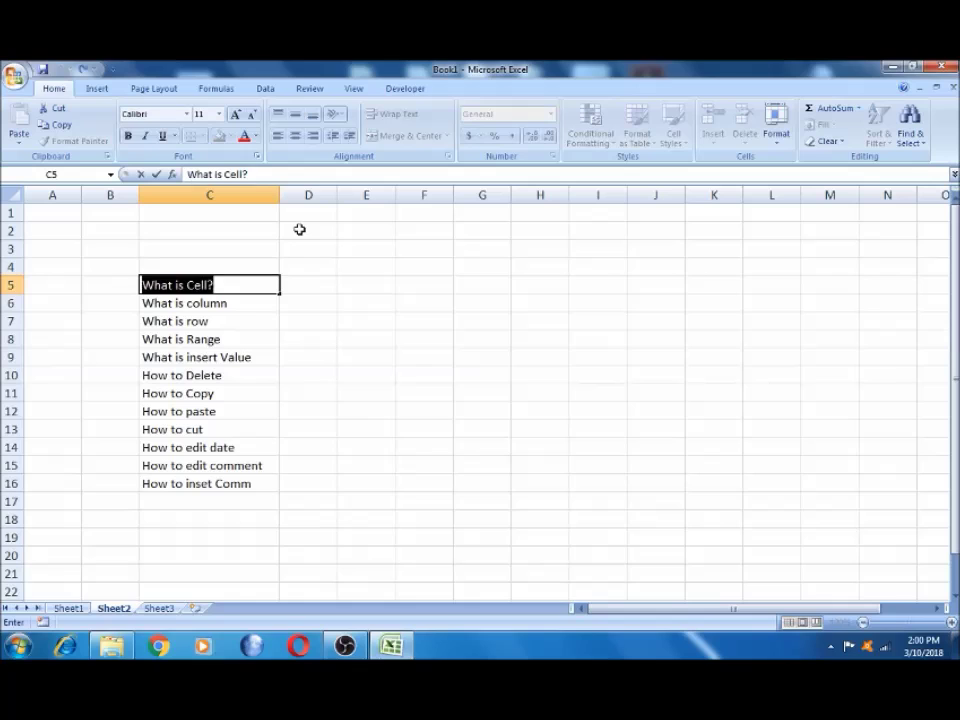
pyautogui.click(264, 267)
pyautogui.click(239, 286)
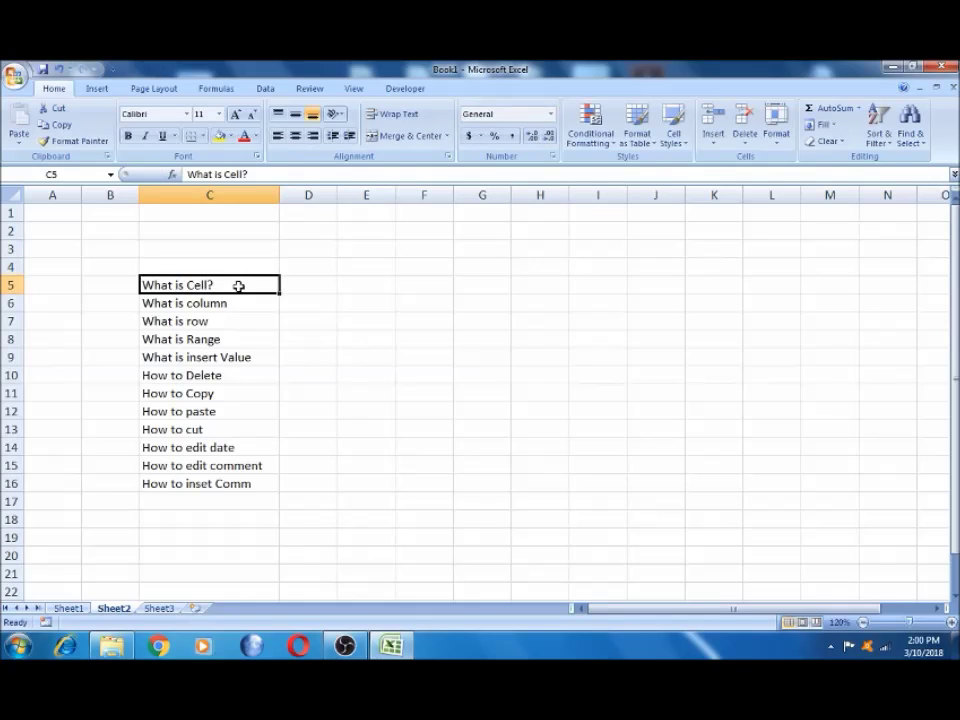
# - Edit C5 to append a period after the question mark, making it 'What is Cell?.'
pyautogui.doubleClick(239, 286)
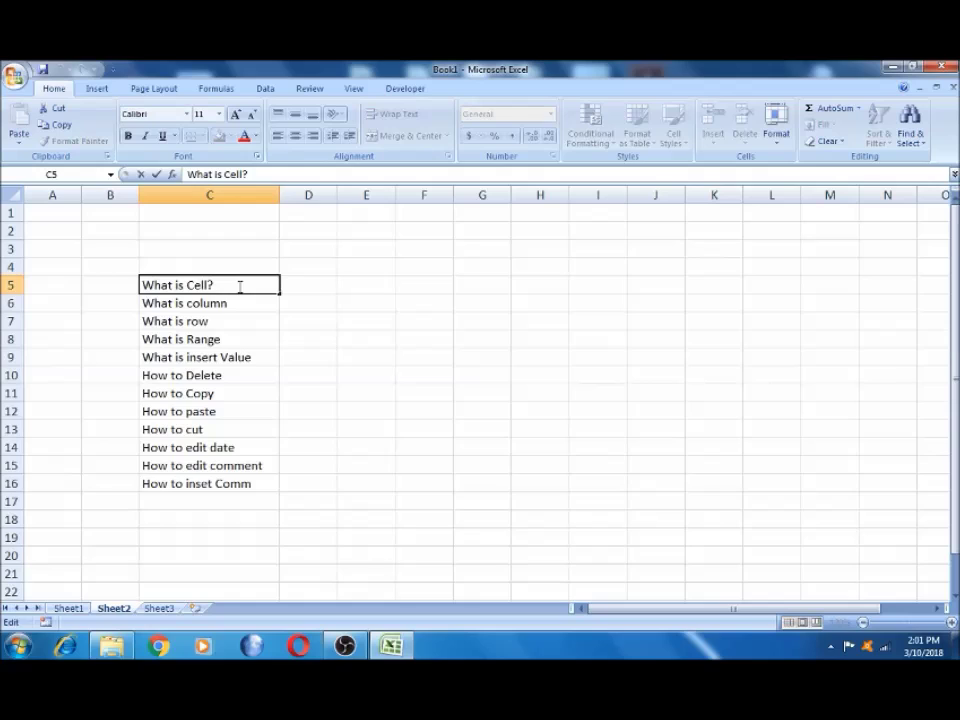
pyautogui.press('Left')
pyautogui.press('Left')
pyautogui.press('Left')
pyautogui.press('Left')
pyautogui.press('Right')
pyautogui.press('Right')
pyautogui.press('Right')
pyautogui.press('Left')
pyautogui.press('Left')
pyautogui.press('Left')
pyautogui.press('Left')
pyautogui.press('Right')
pyautogui.press('Right')
pyautogui.press('Right')
pyautogui.press('Right')
pyautogui.press('Right')
pyautogui.write('.')
pyautogui.press('Tab')
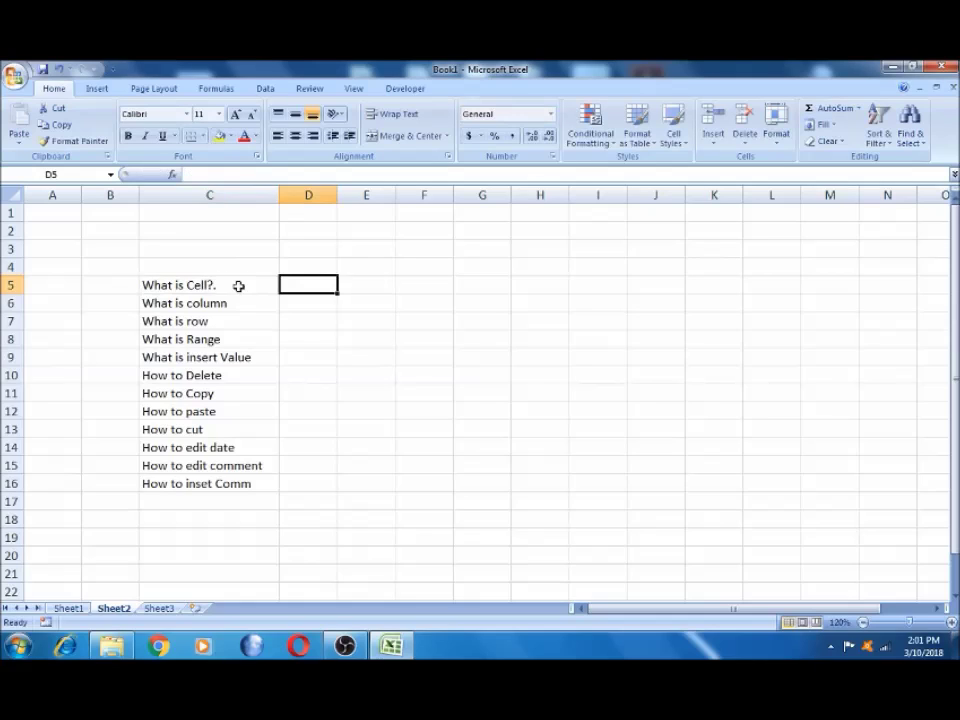
# - Reopen C5 for editing without changes, then select D5
pyautogui.click(239, 286)
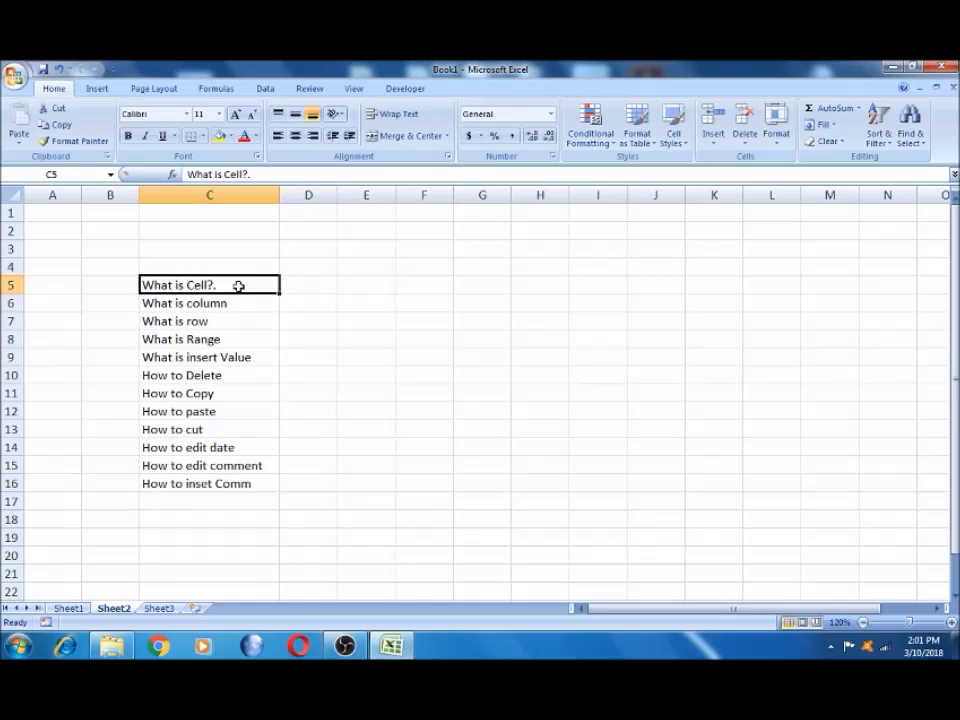
pyautogui.doubleClick(239, 286)
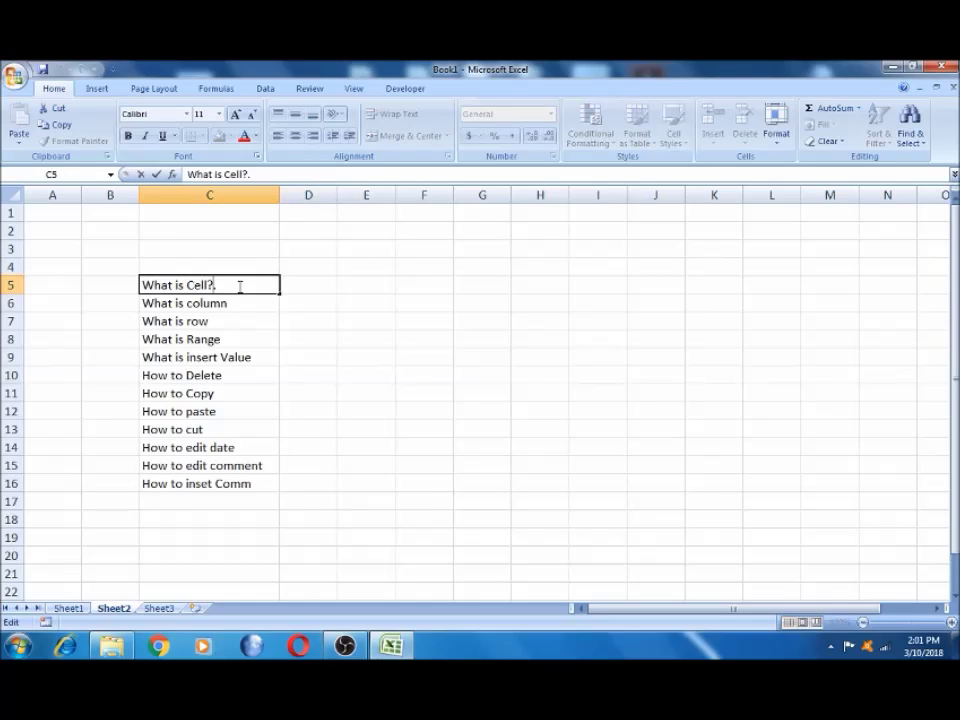
pyautogui.click(309, 282)
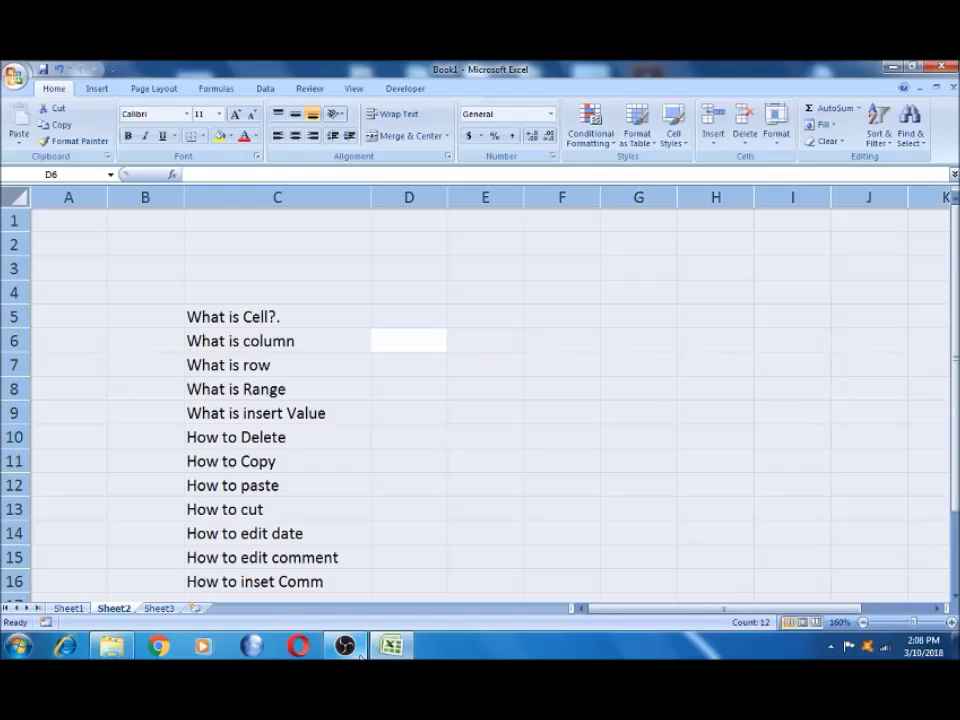
pyautogui.click(339, 358)
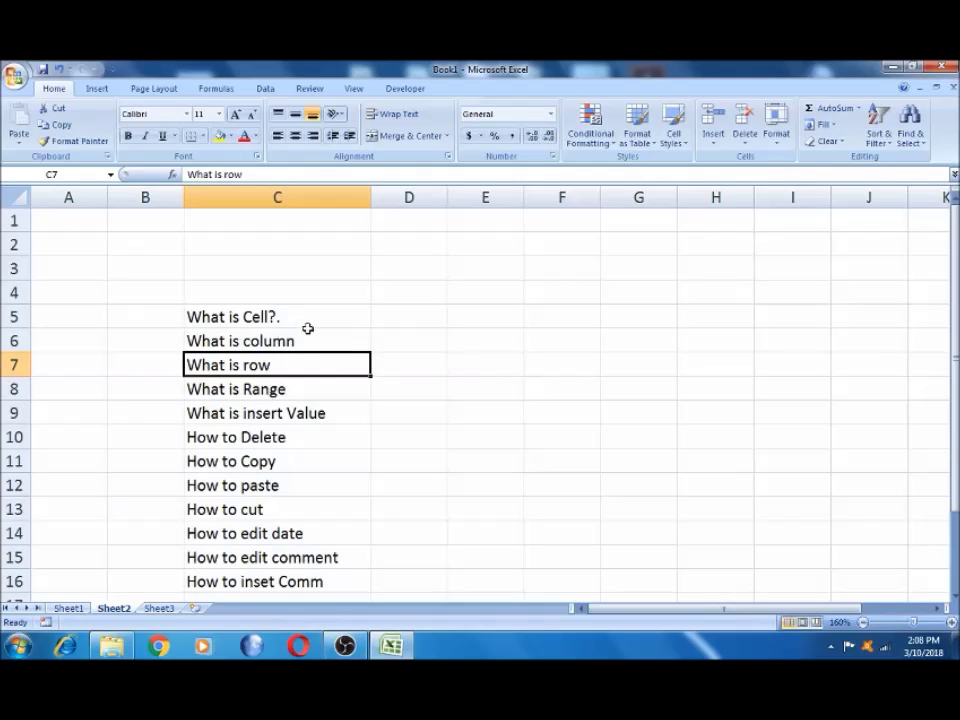
pyautogui.click(305, 336)
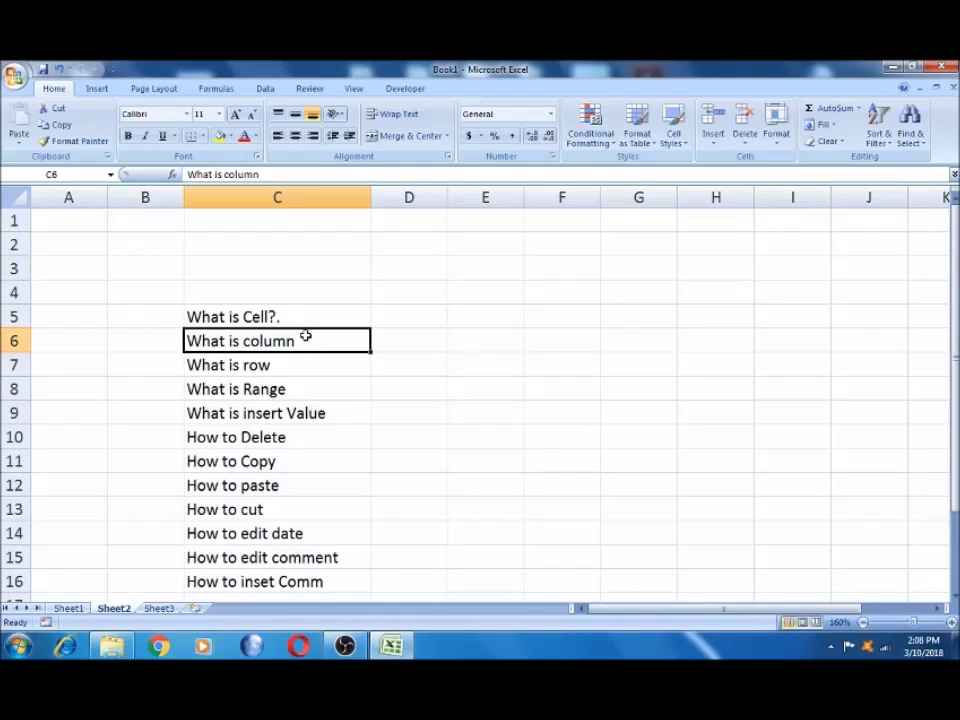
pyautogui.click(124, 240)
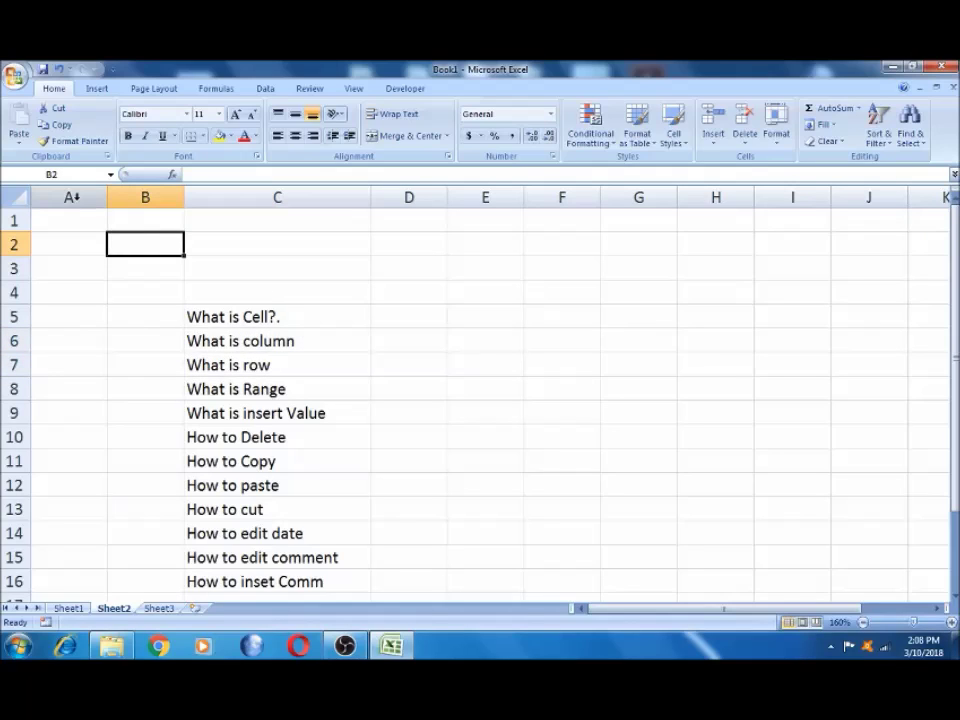
pyautogui.click(72, 216)
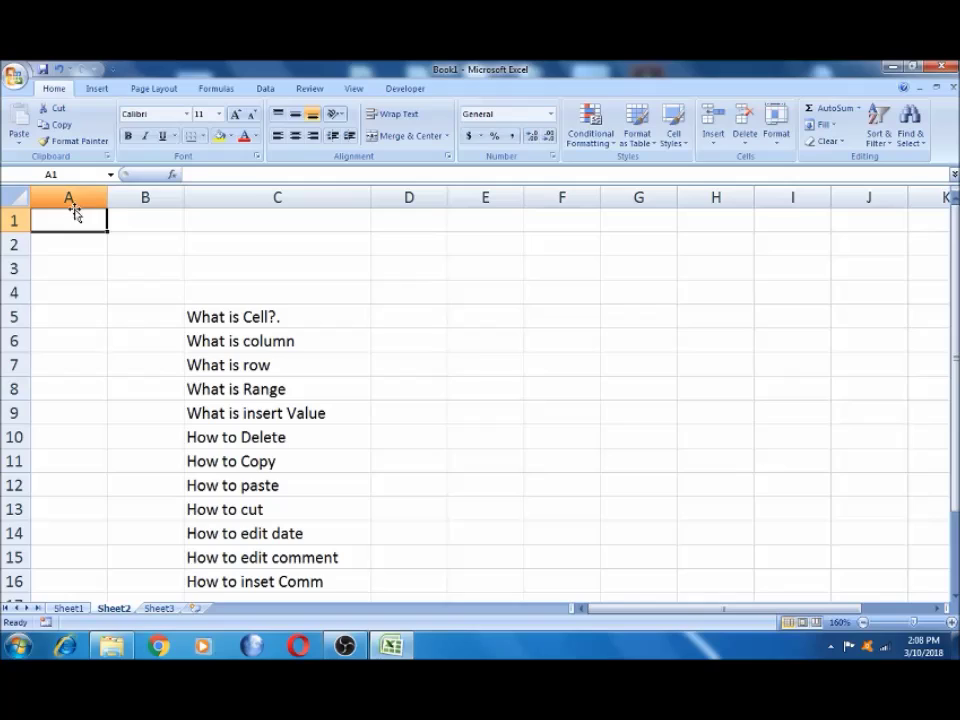
pyautogui.click(69, 197)
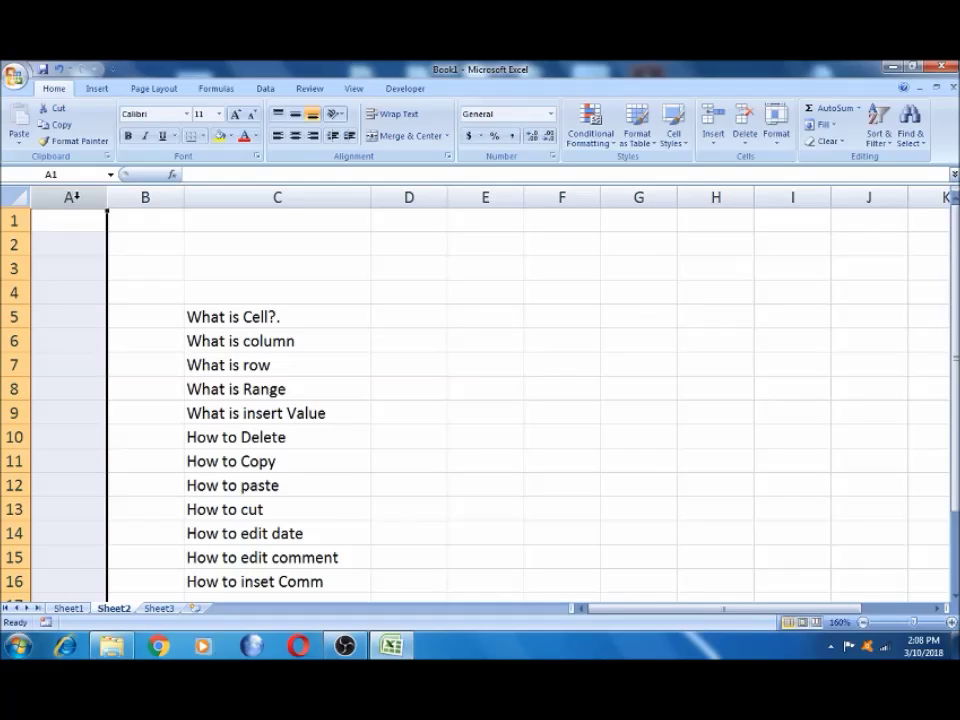
pyautogui.click(124, 197)
pyautogui.click(240, 197)
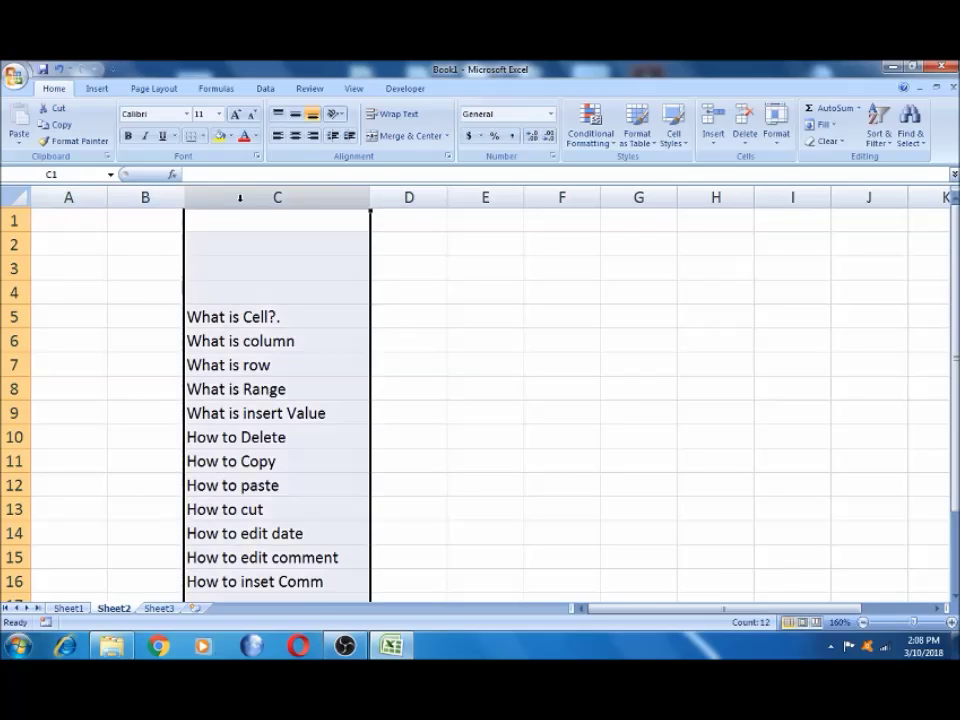
pyautogui.click(409, 197)
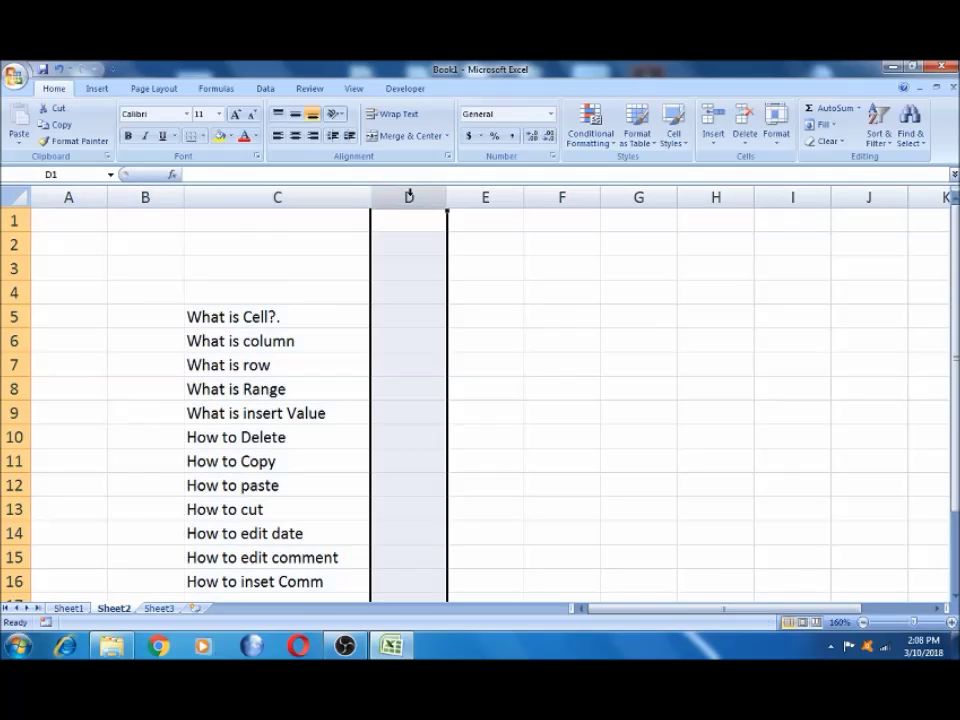
pyautogui.click(291, 218)
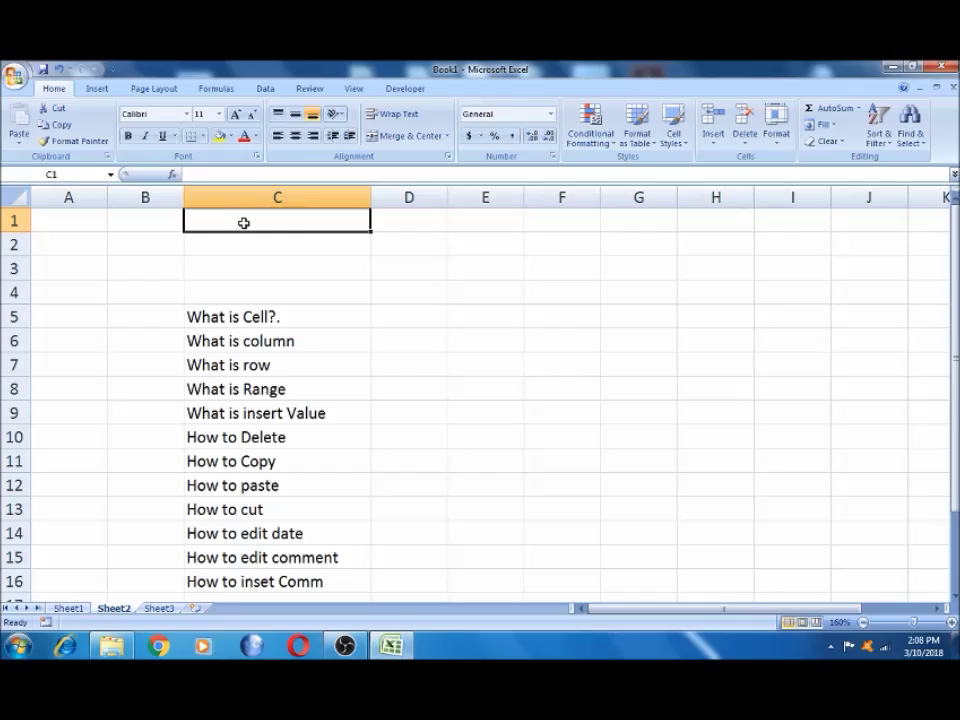
pyautogui.click(236, 340)
pyautogui.click(401, 233)
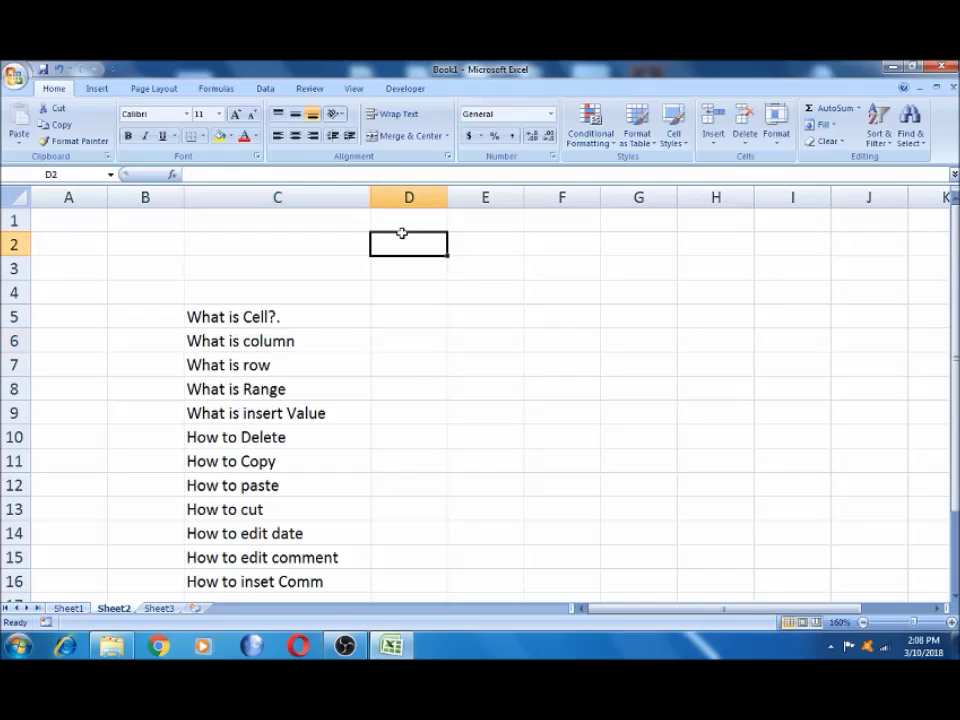
pyautogui.click(405, 324)
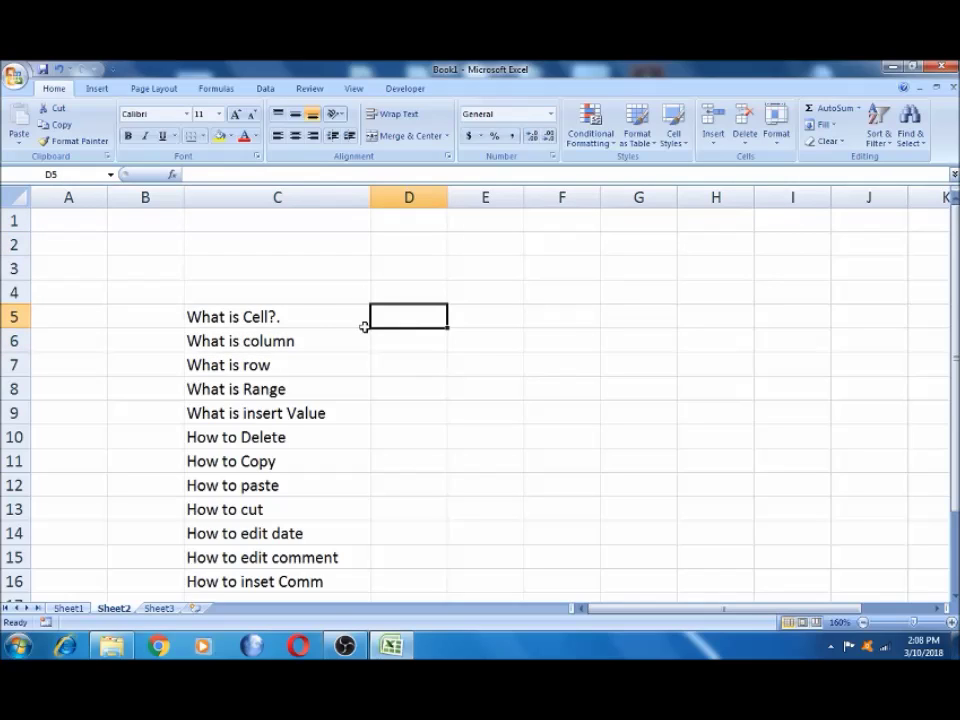
pyautogui.click(297, 317)
pyautogui.hotkey('ctrl', 'shift', 'Down')
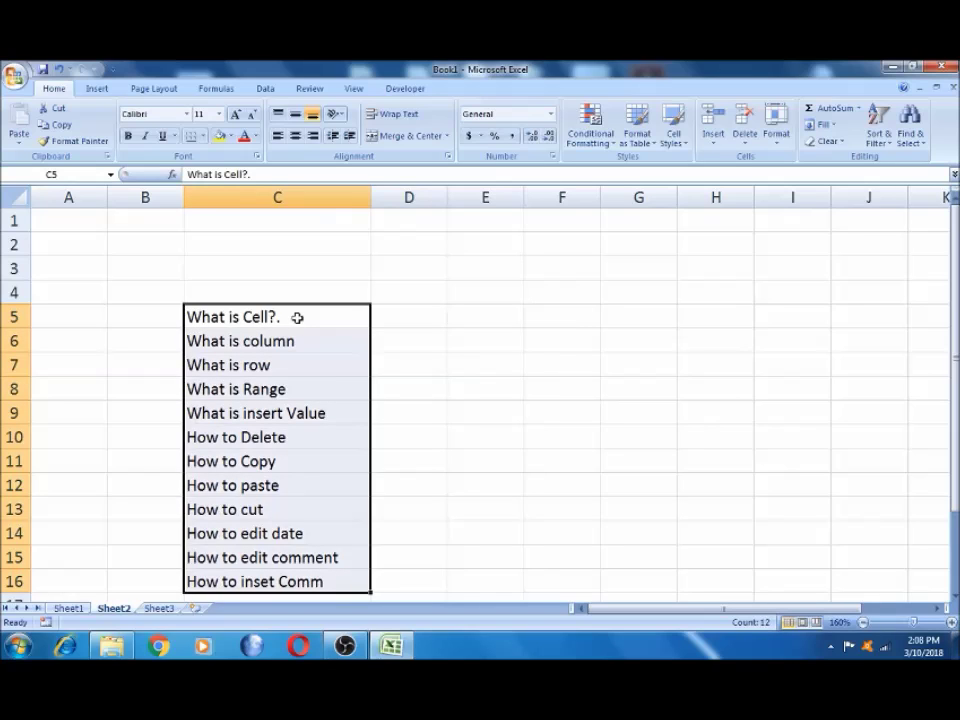
# - Paste a copy of the question list into D5:D16 and auto-fit column D's width
pyautogui.hotkey('ctrl', 'c')
pyautogui.click(401, 309)
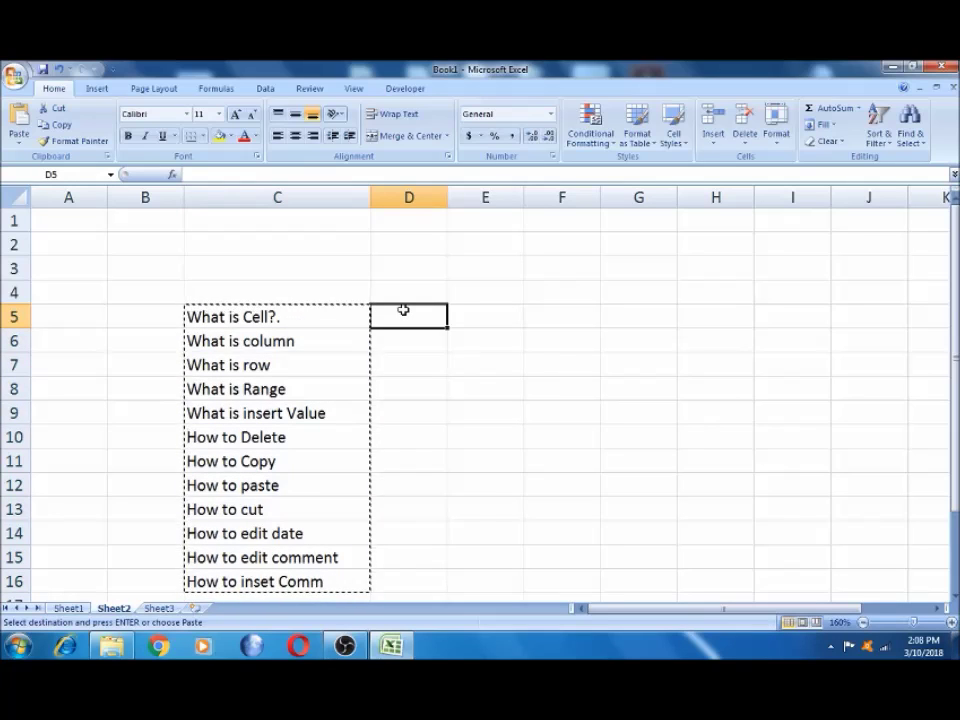
pyautogui.hotkey('ctrl', 'v')
pyautogui.doubleClick(446, 197)
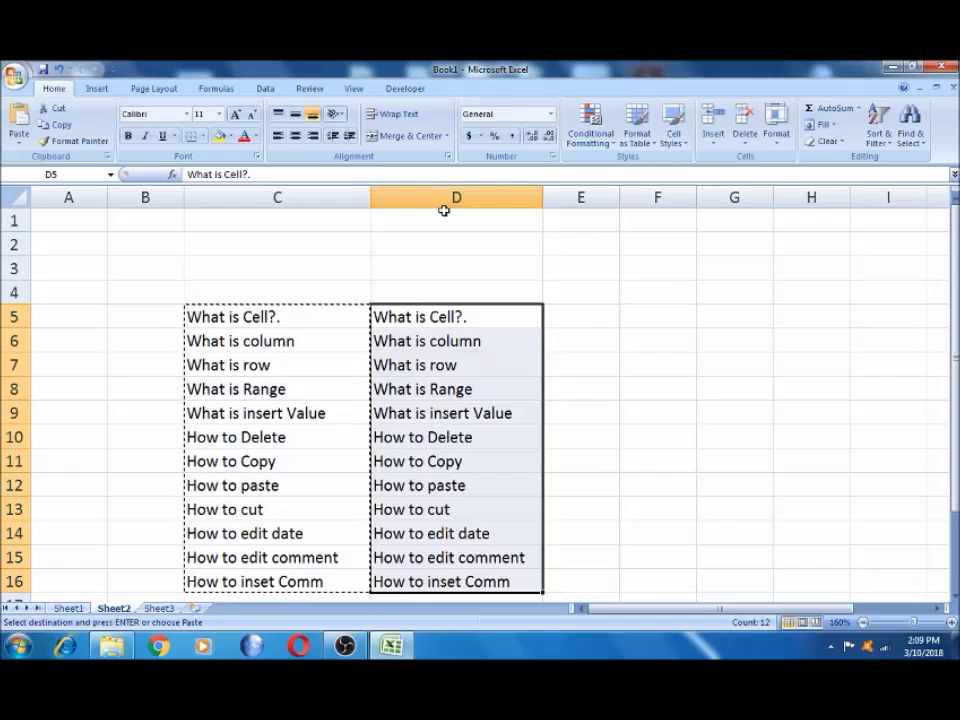
# - Clear the copy marquee and select the whole of column D
pyautogui.click(411, 268)
pyautogui.press('Escape')
pyautogui.click(410, 216)
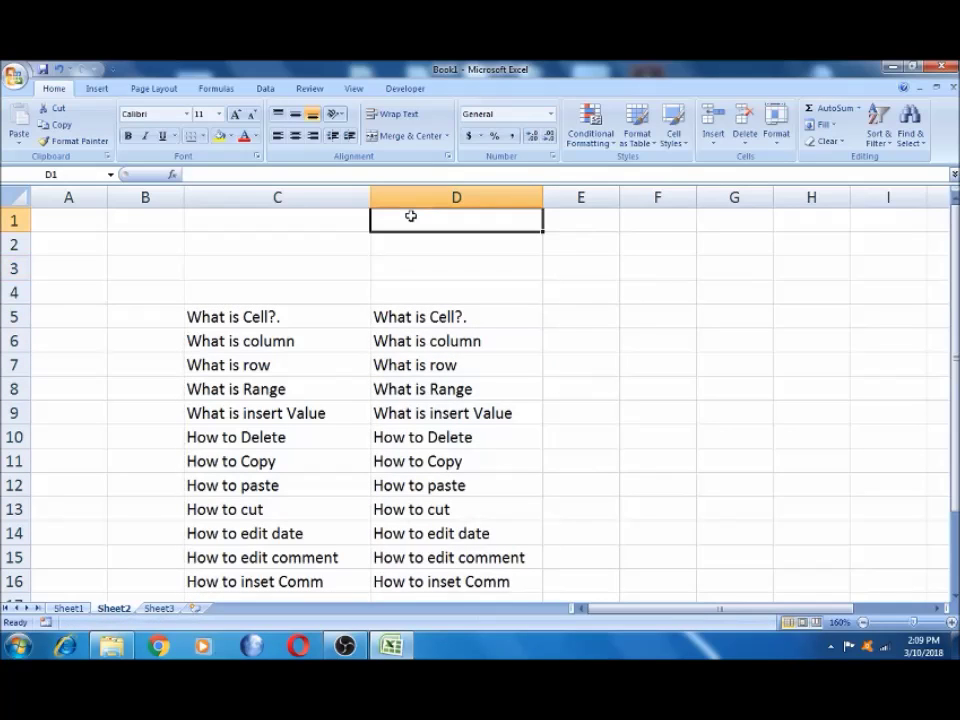
pyautogui.click(394, 196)
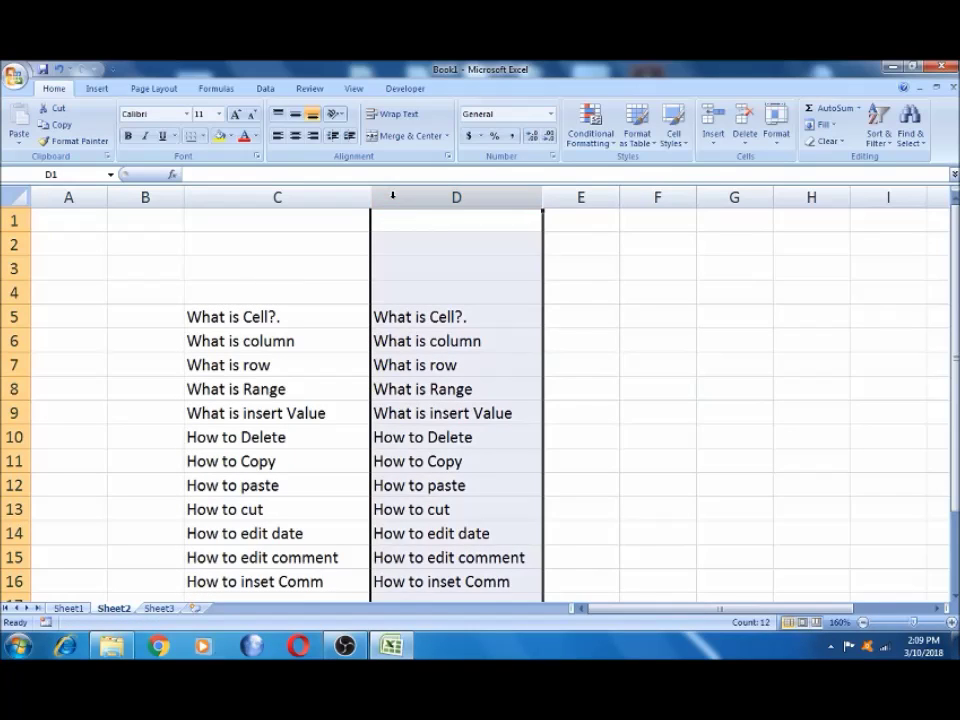
# - Insert empty columns at D and delete one using the column header's context menu
pyautogui.rightClick(394, 197)
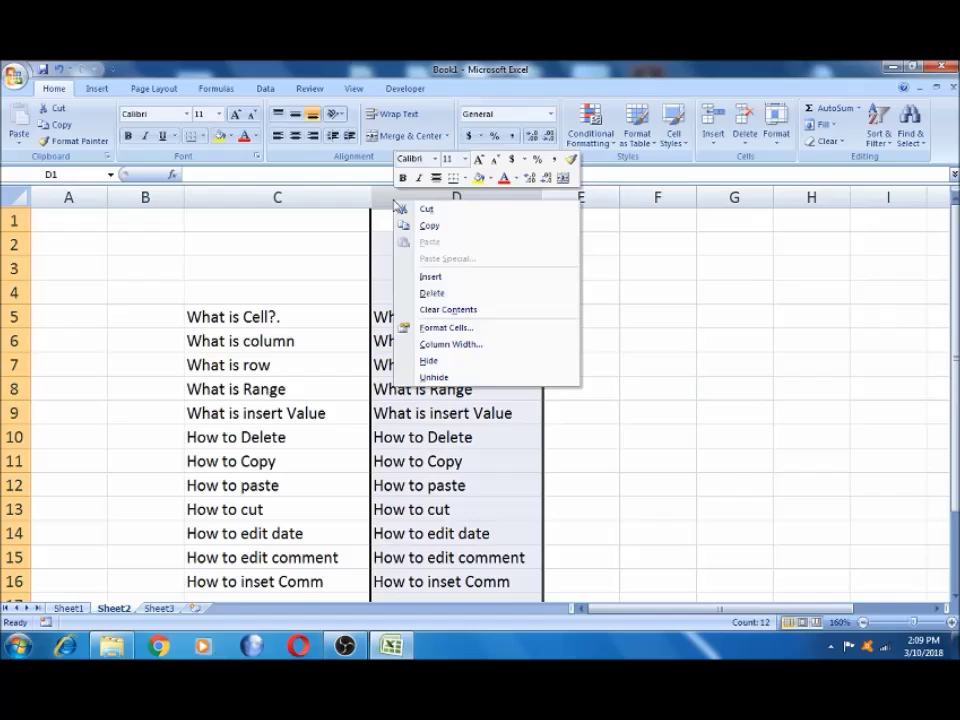
pyautogui.click(430, 277)
pyautogui.click(419, 320)
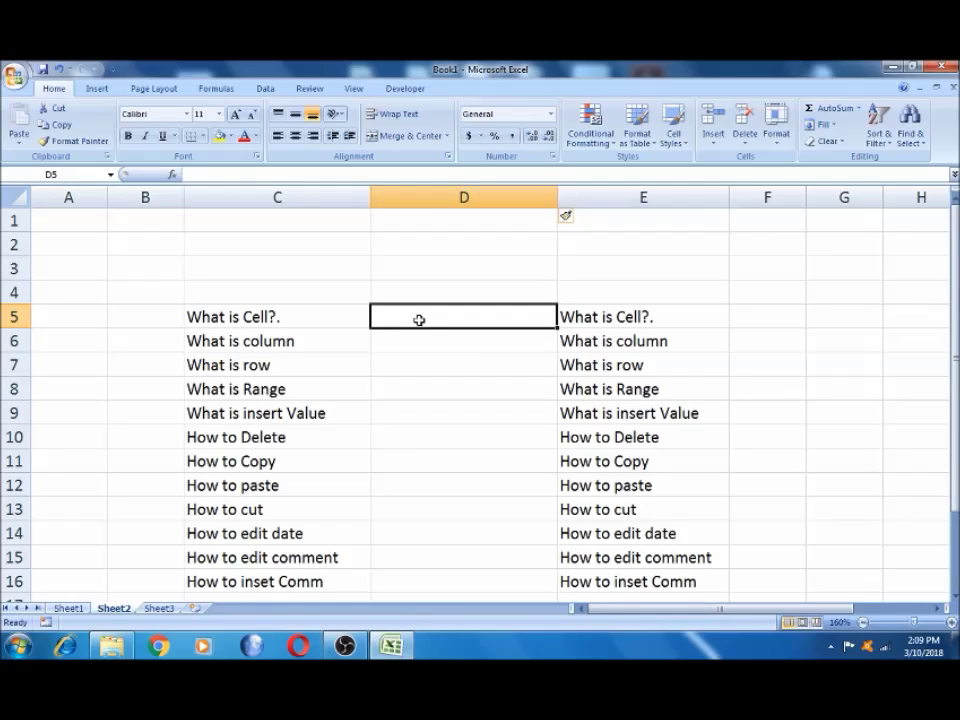
pyautogui.click(430, 197)
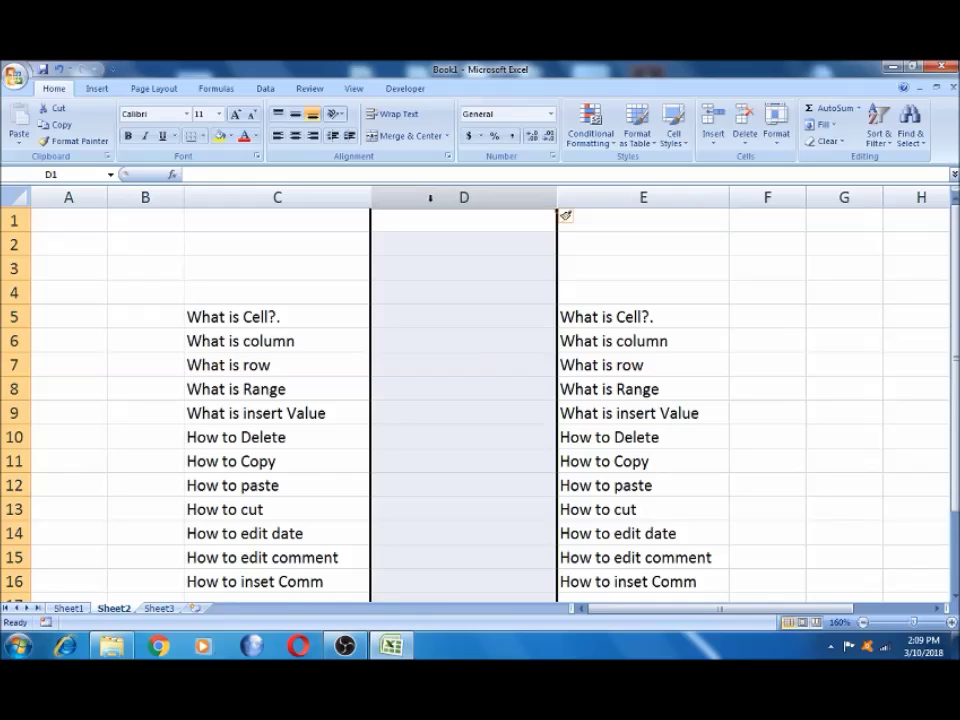
pyautogui.rightClick(430, 197)
pyautogui.press('i')
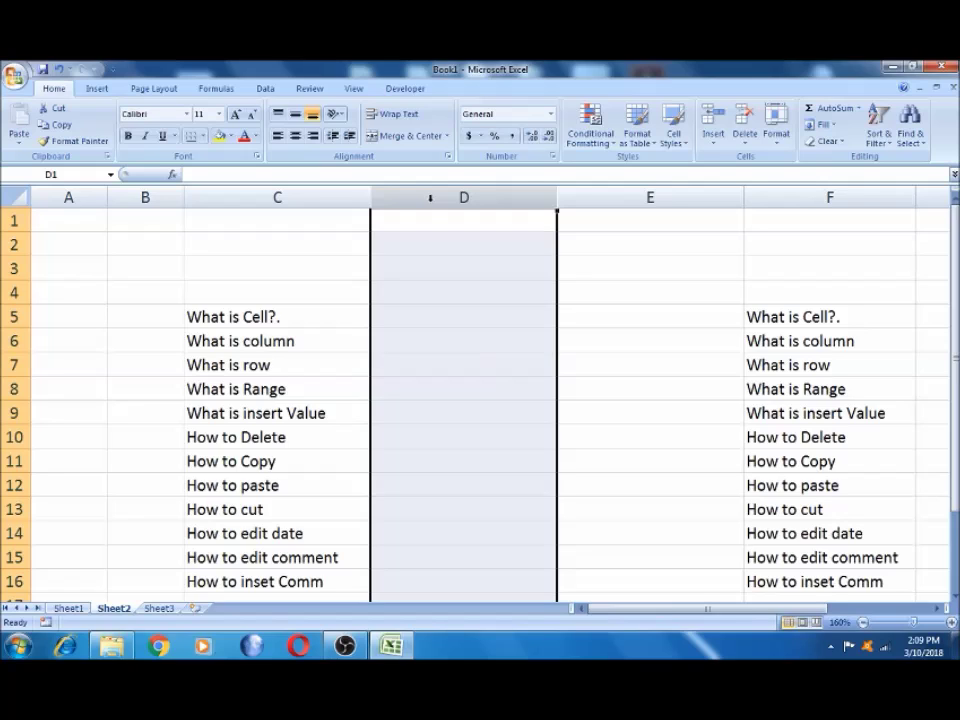
pyautogui.rightClick(430, 197)
pyautogui.press('d')
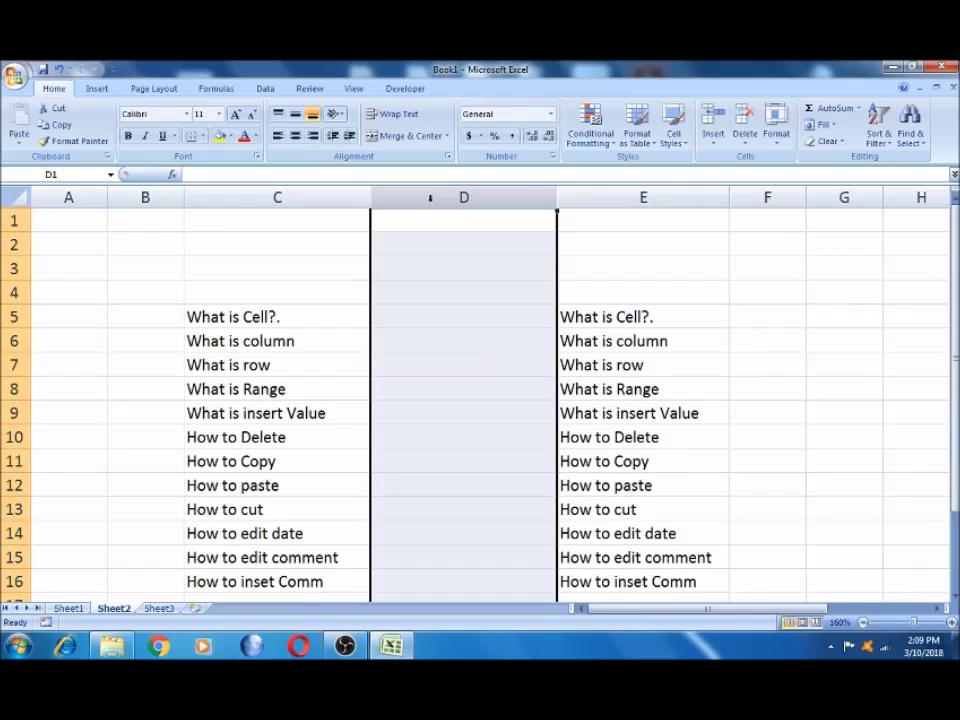
# - Insert another column at D, then delete the empty column so the copy sits beside column C
pyautogui.rightClick(430, 197)
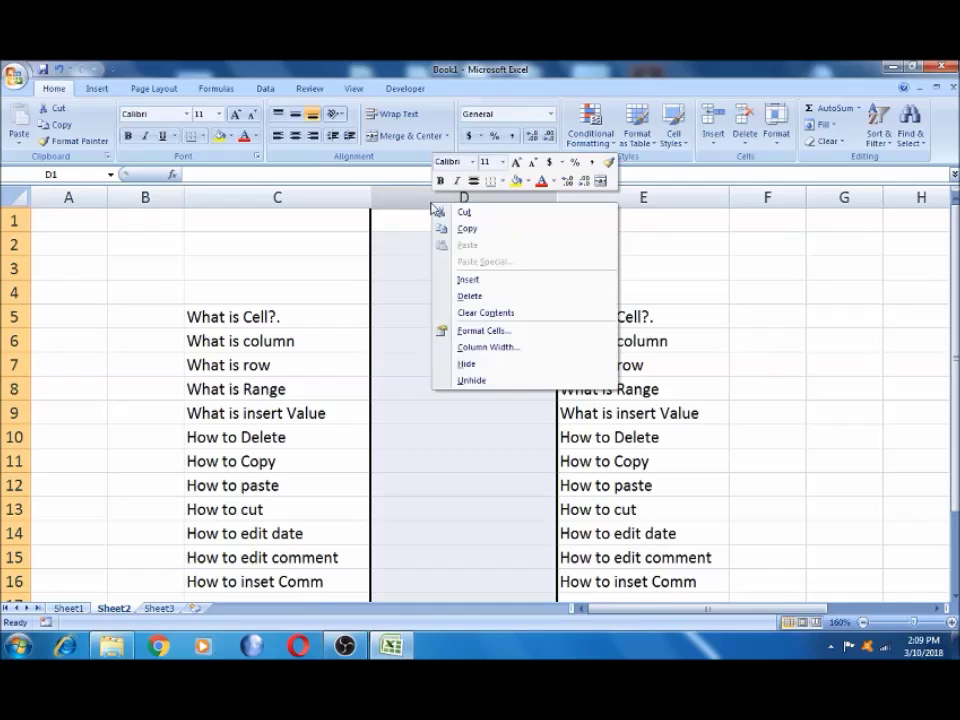
pyautogui.click(424, 272)
pyautogui.click(424, 272)
pyautogui.rightClick(430, 276)
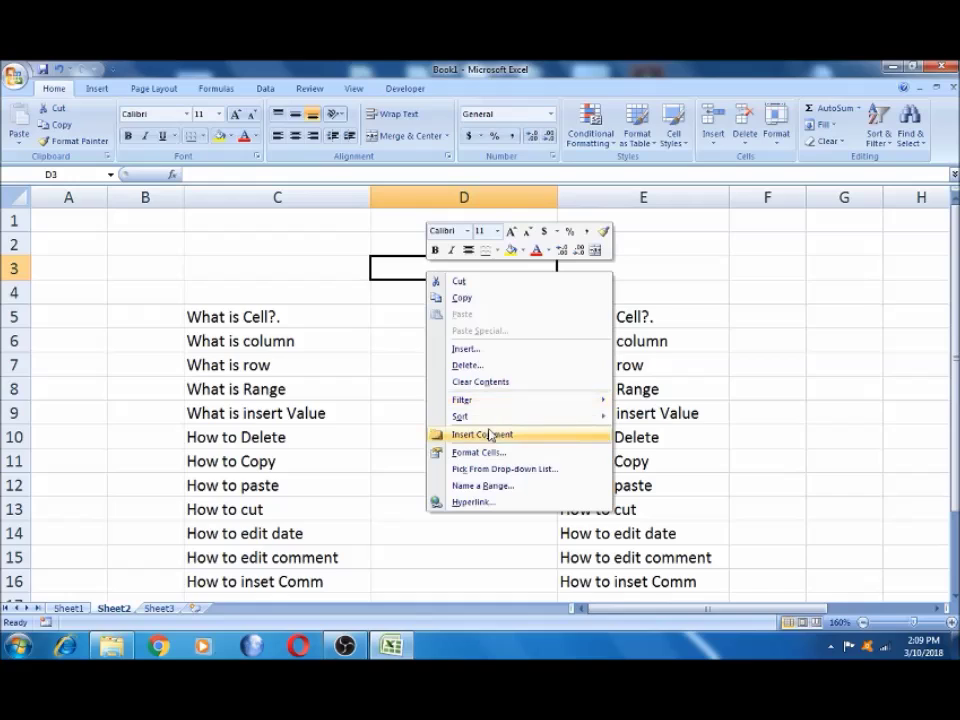
pyautogui.click(388, 265)
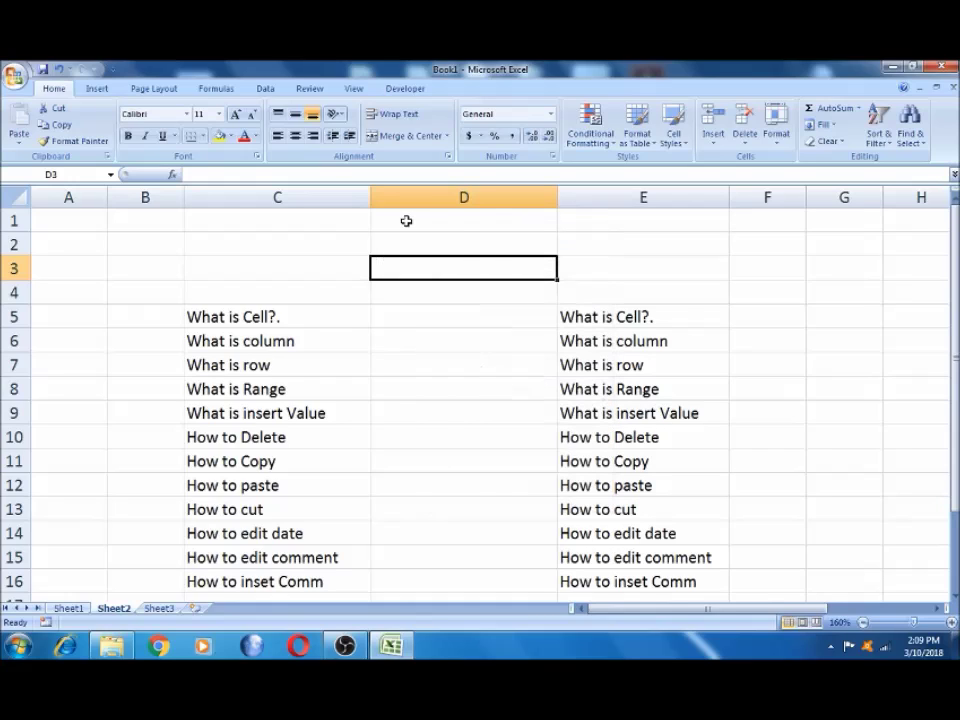
pyautogui.click(416, 194)
pyautogui.rightClick(417, 196)
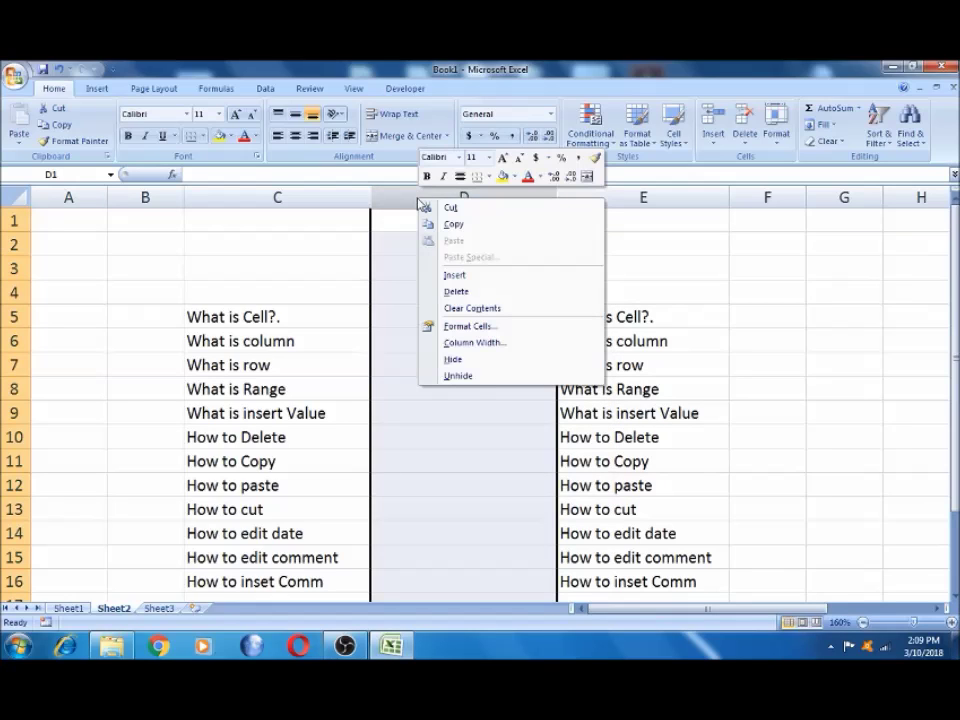
pyautogui.click(455, 276)
pyautogui.click(446, 245)
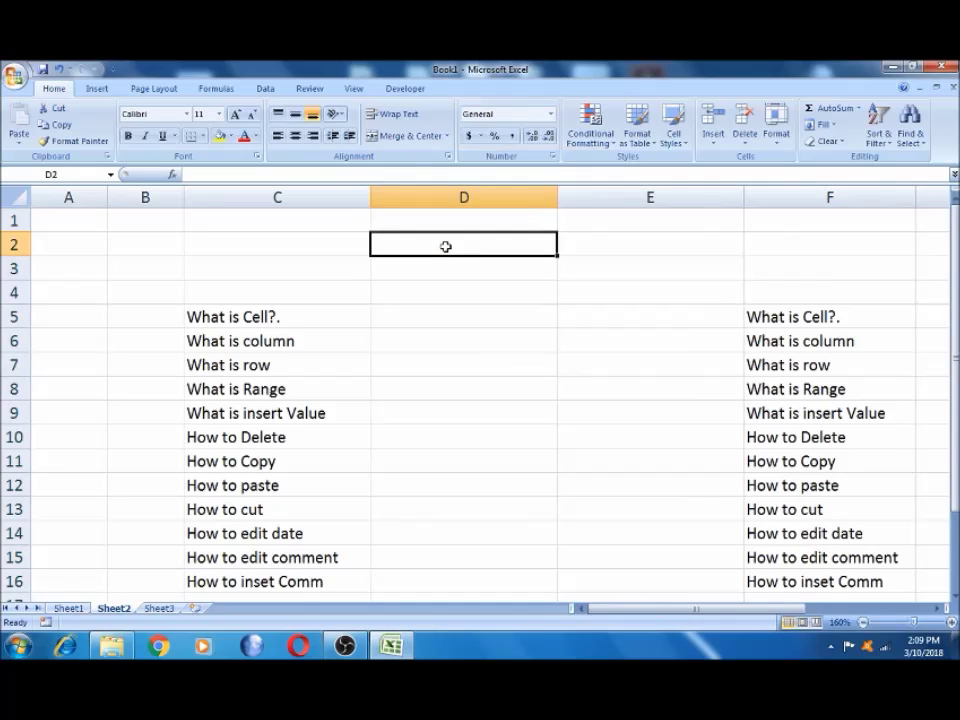
pyautogui.click(454, 197)
pyautogui.rightClick(455, 200)
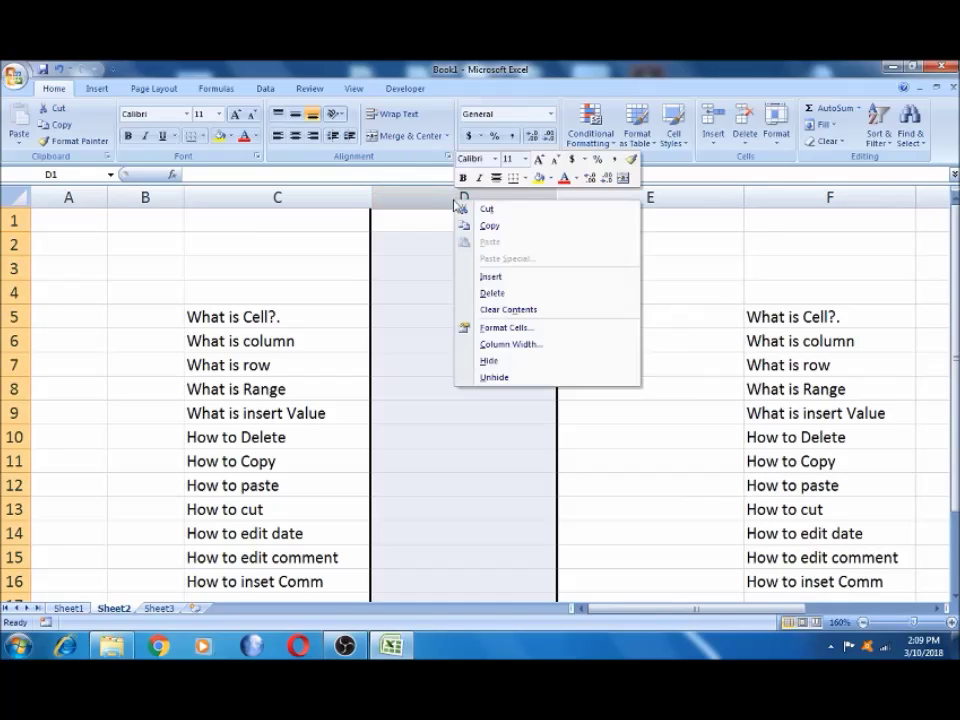
pyautogui.click(490, 293)
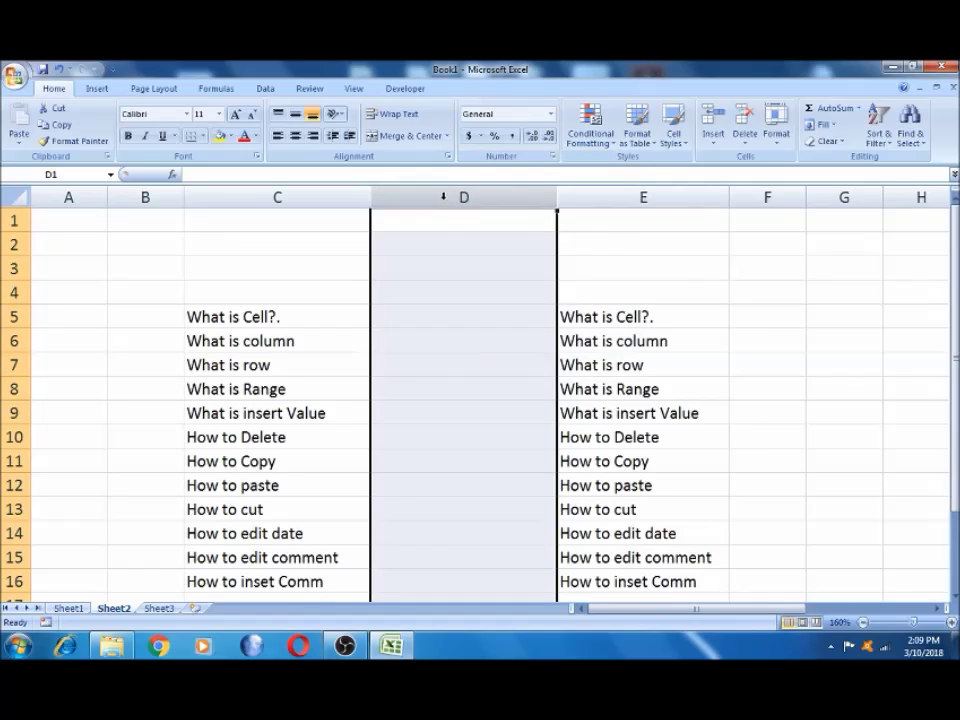
pyautogui.hotkey('ctrl', '-')
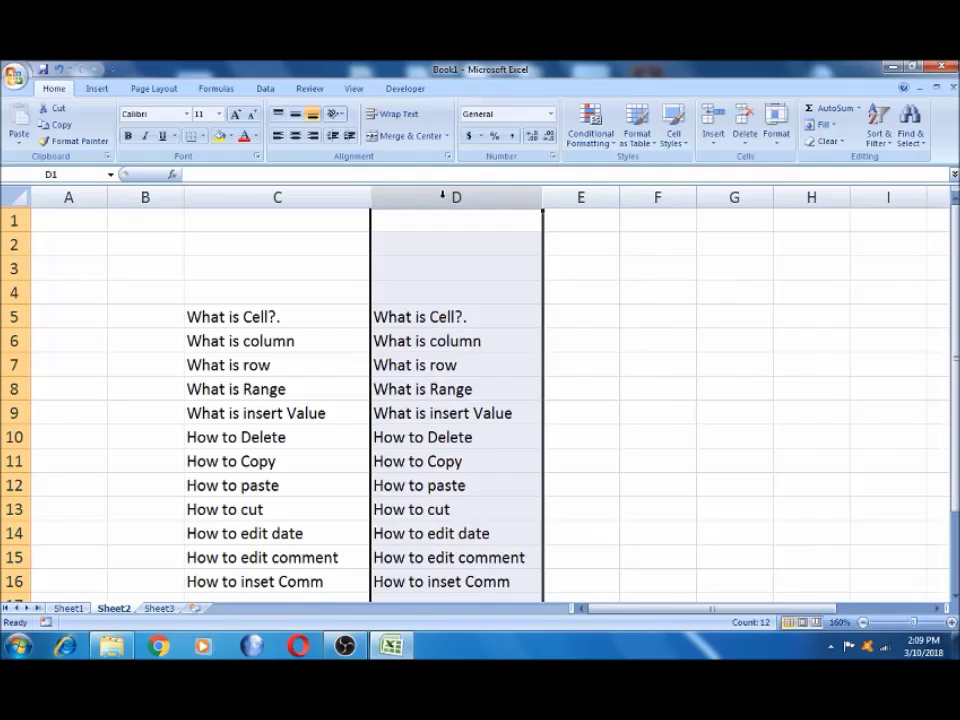
# - Clear the duplicate questions from D5:D16 and reselect 'What is Cell?.' in C5
pyautogui.click(435, 250)
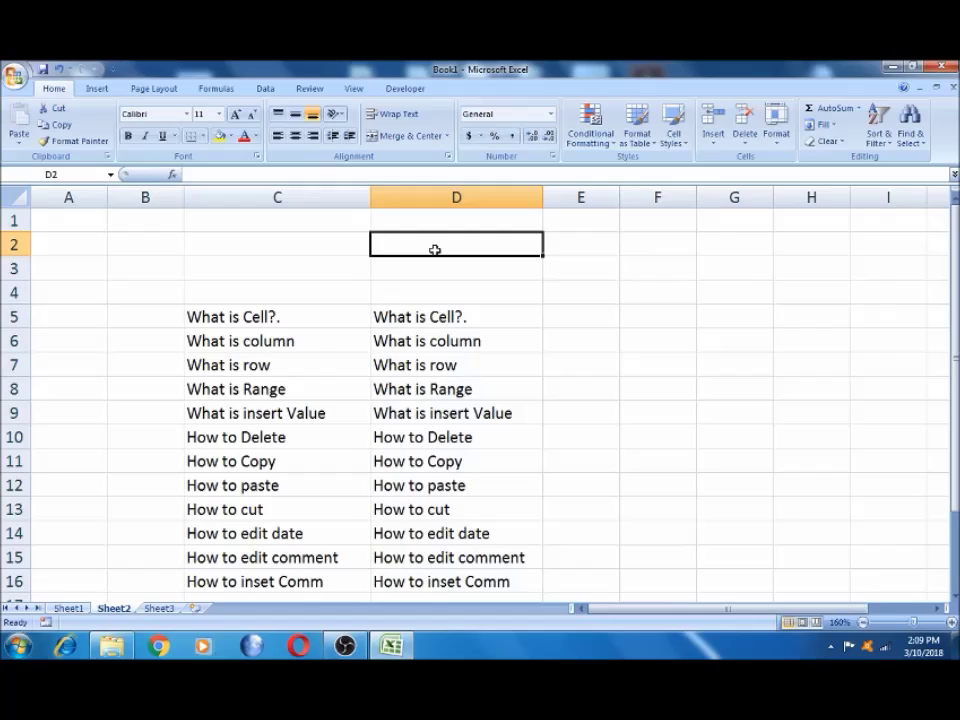
pyautogui.press('Down')
pyautogui.press('Down')
pyautogui.press('Down')
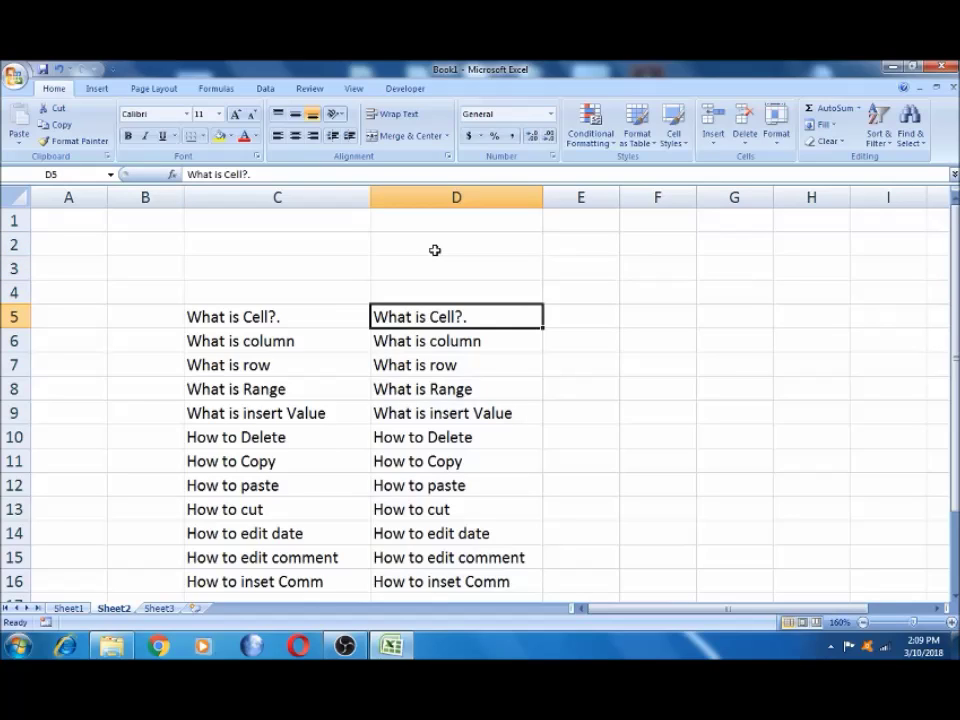
pyautogui.hotkey('ctrl', 'shift', 'Down')
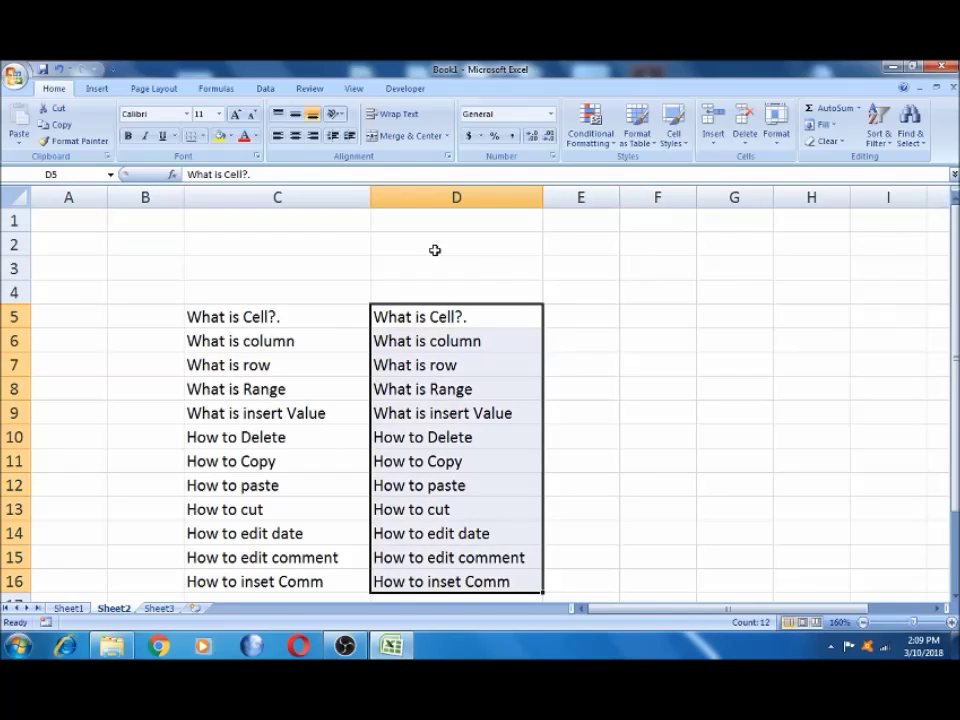
pyautogui.press('Delete')
pyautogui.click(402, 288)
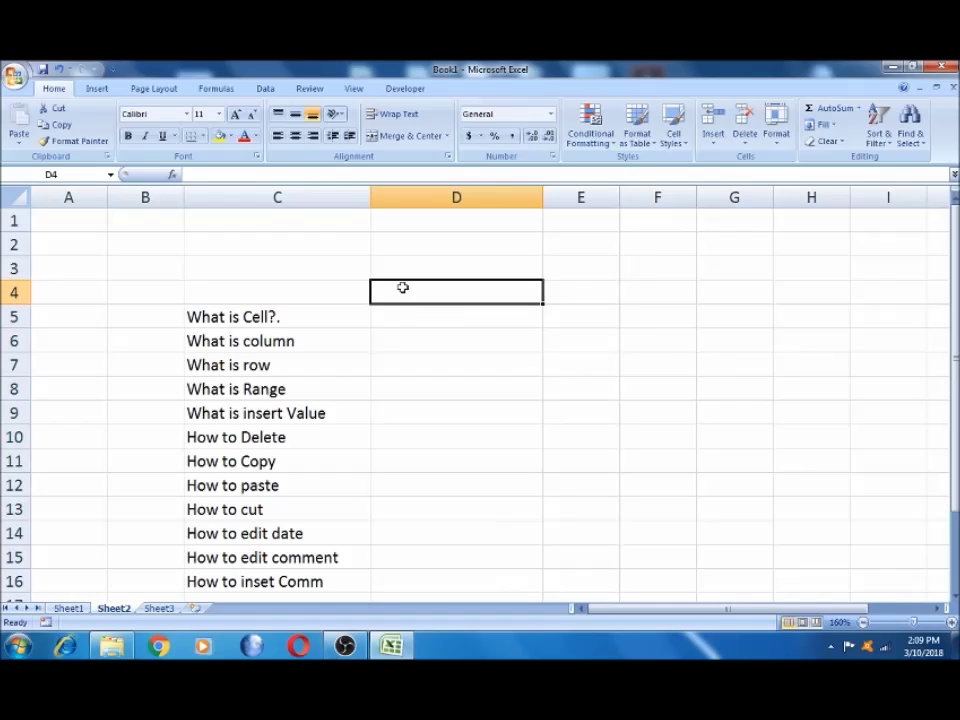
pyautogui.click(260, 316)
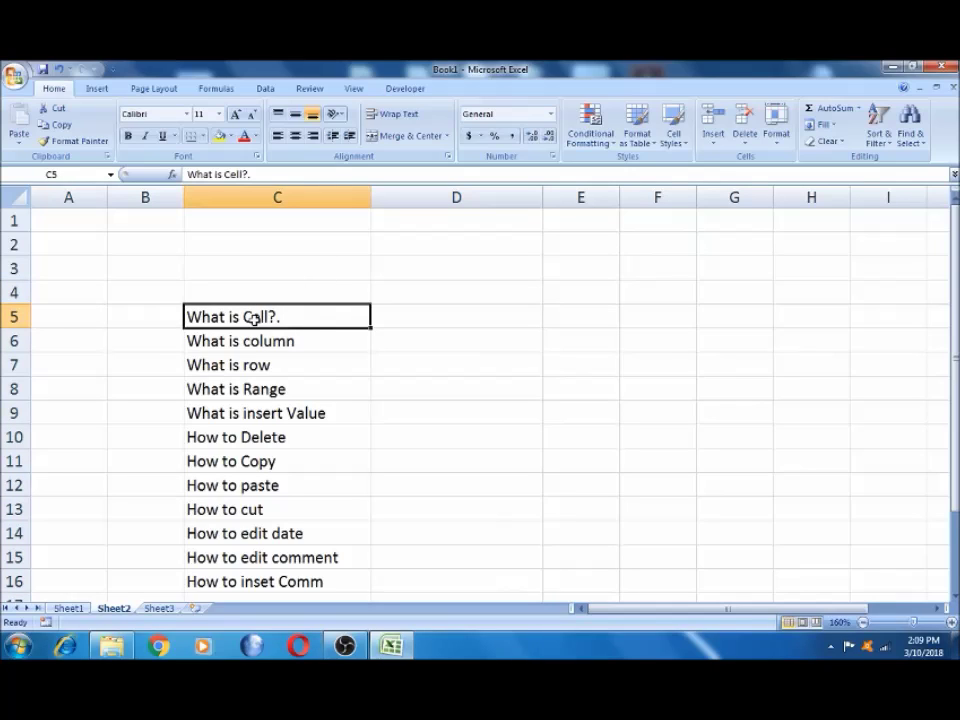
# - Apply yellow fill to C5:C6, then select column C
pyautogui.click(251, 365)
pyautogui.click(251, 316)
pyautogui.hotkey('shift', 'Down')
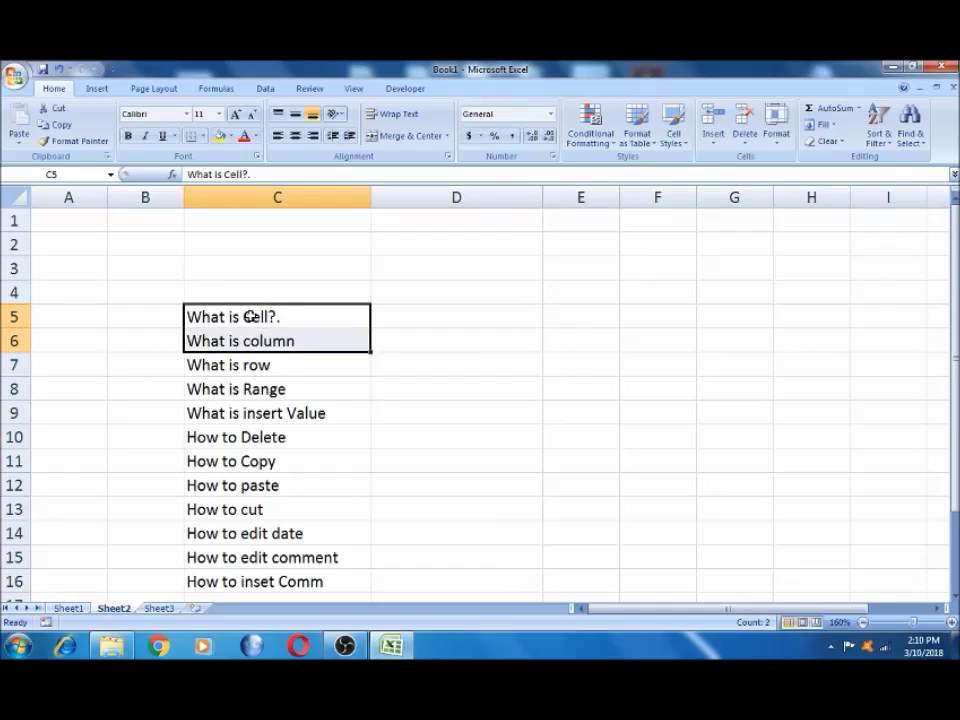
pyautogui.click(219, 136)
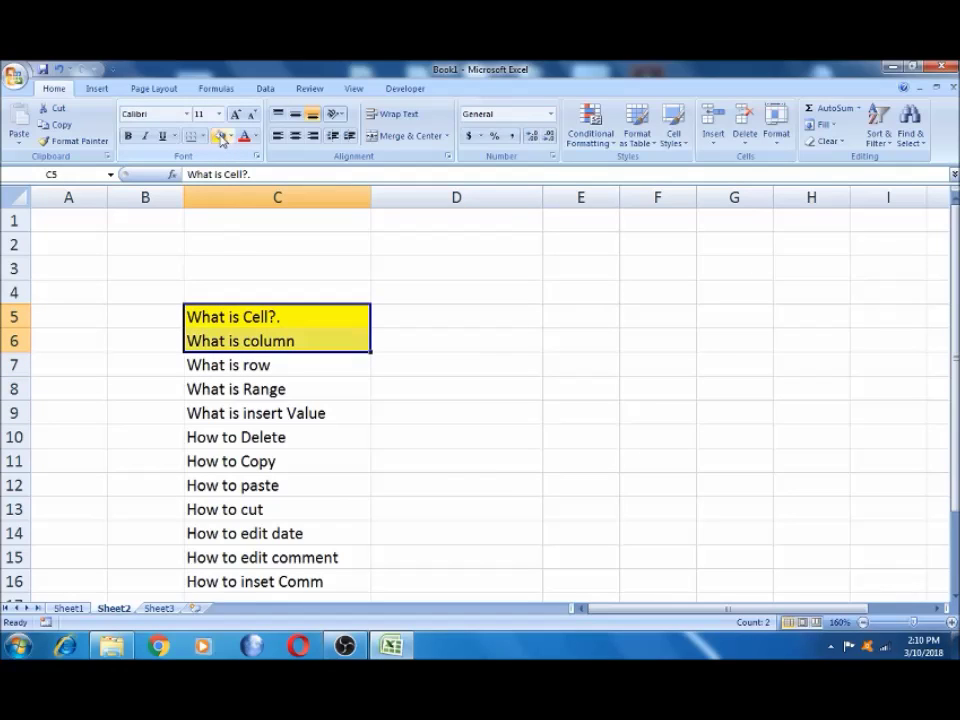
pyautogui.click(246, 369)
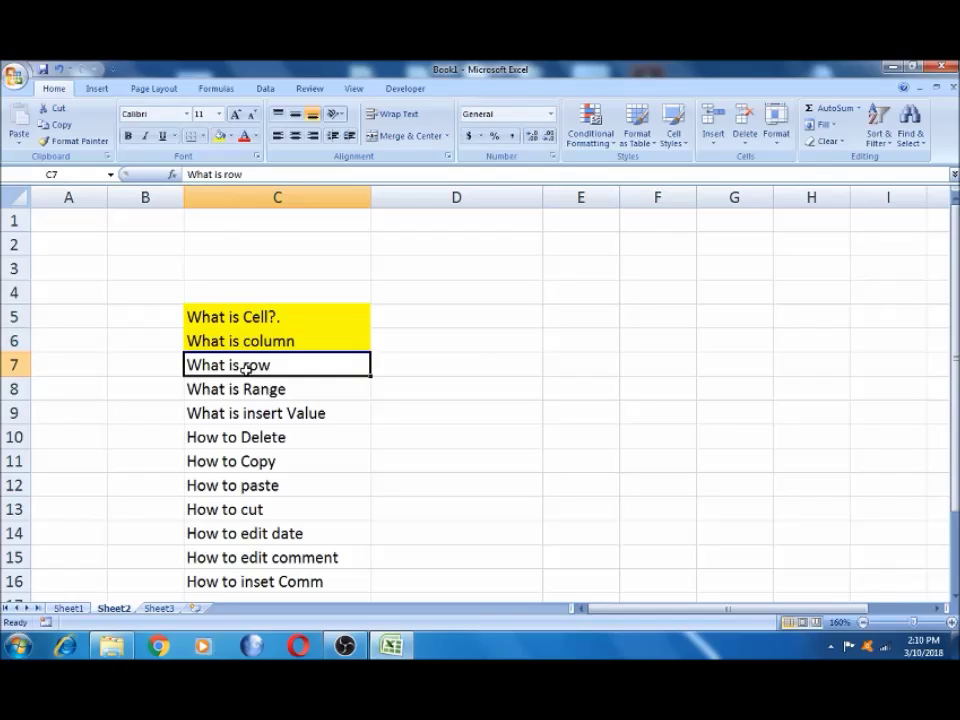
pyautogui.click(246, 197)
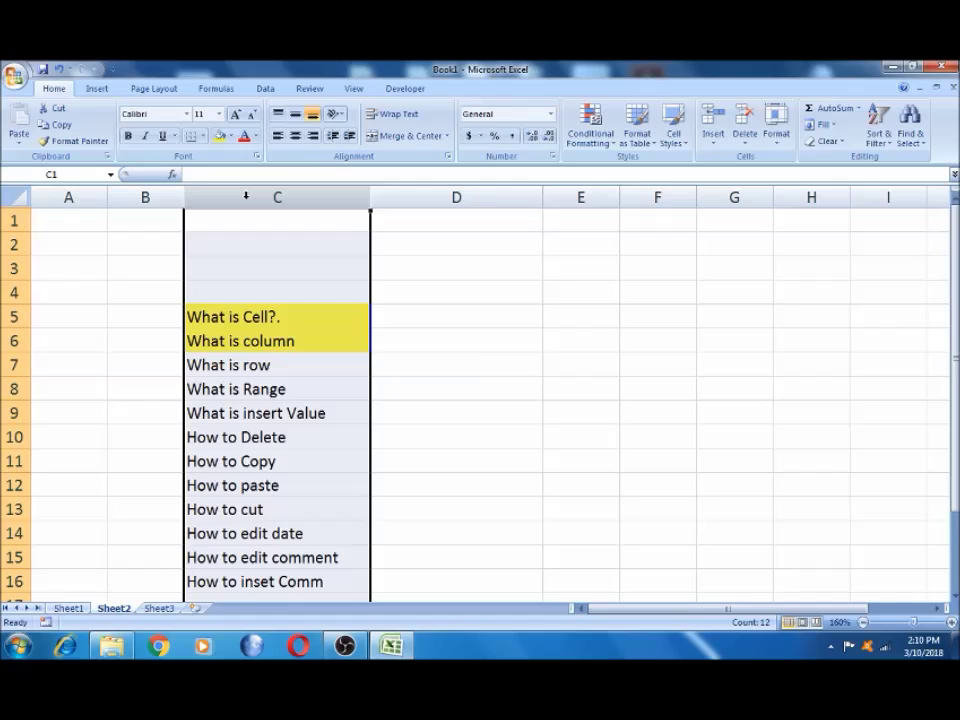
# - Select rows 1, 3 and 4 in turn using Shift+Space and Shift+arrow keys
pyautogui.click(238, 244)
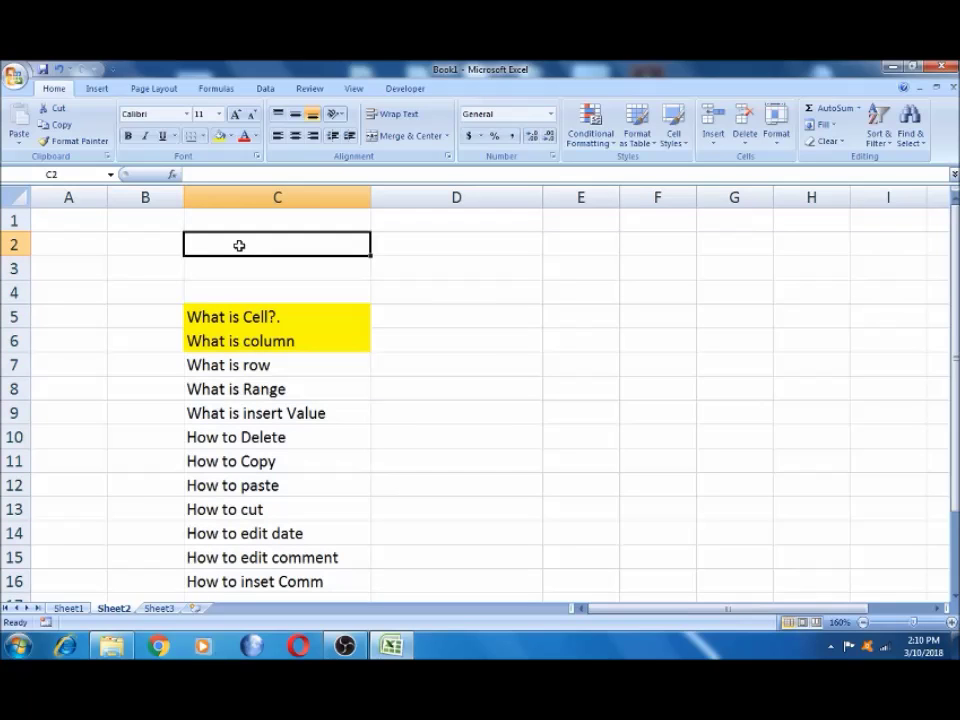
pyautogui.click(18, 221)
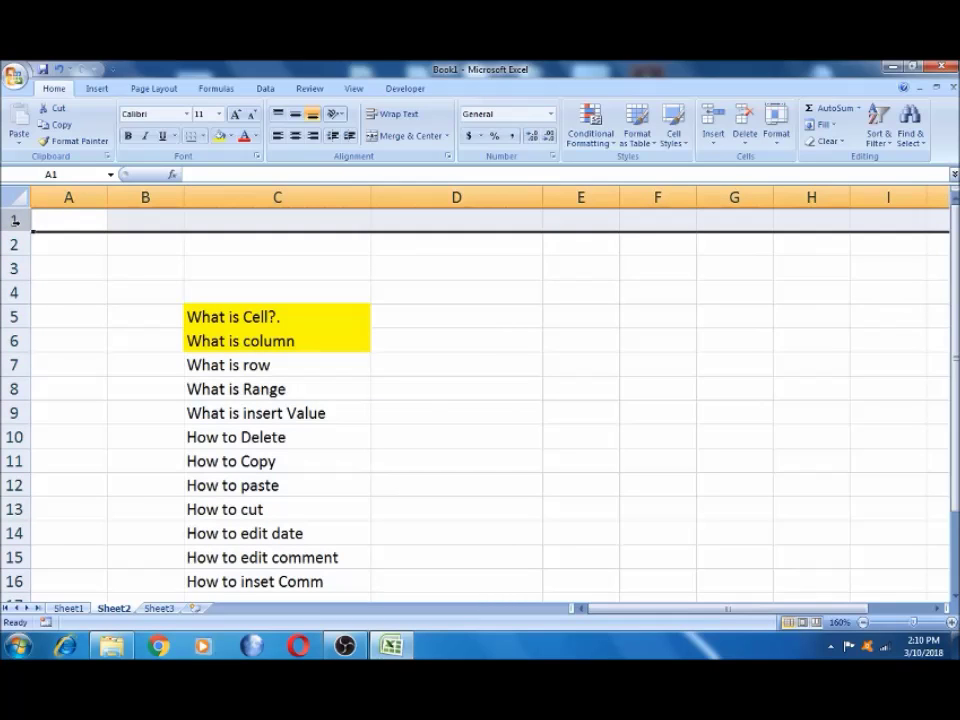
pyautogui.press('Down')
pyautogui.press('Down')
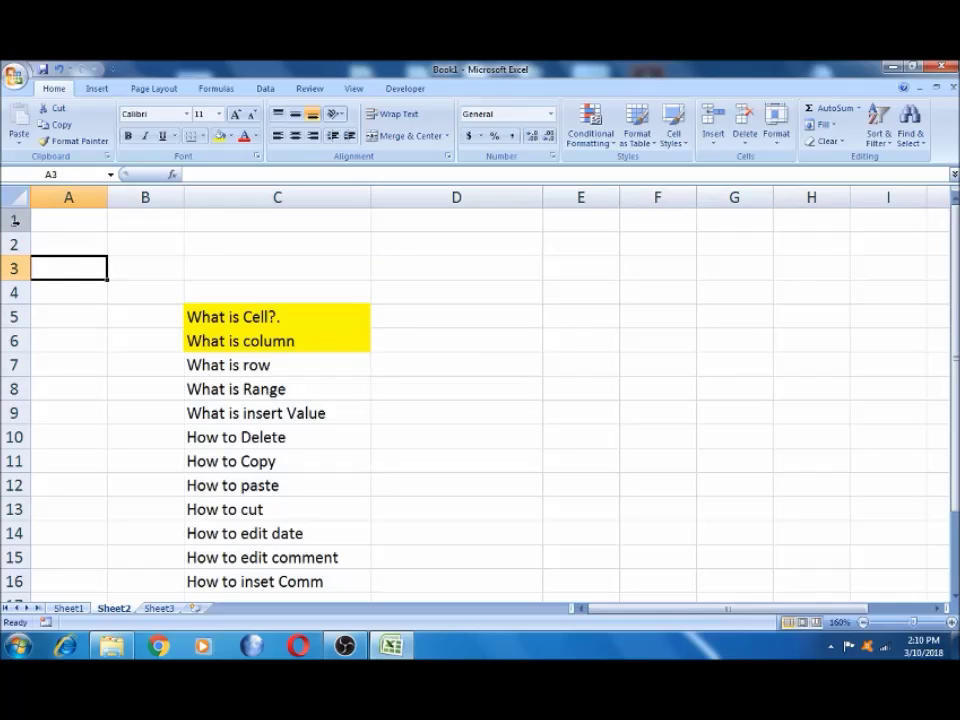
pyautogui.hotkey('shift', 'space')
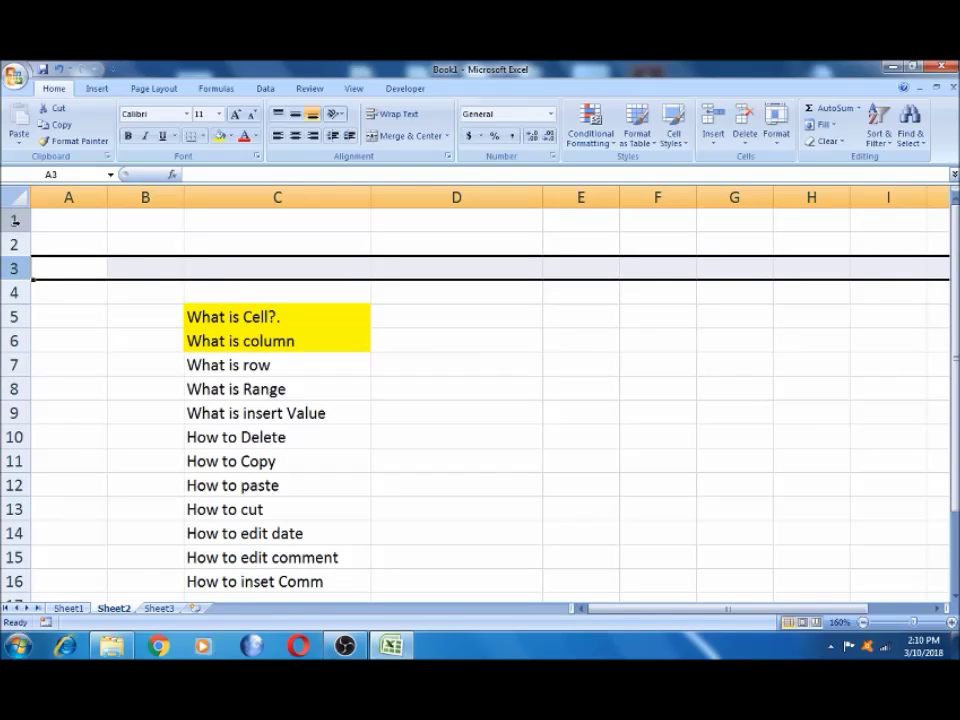
pyautogui.press('Down')
pyautogui.hotkey('shift', 'space')
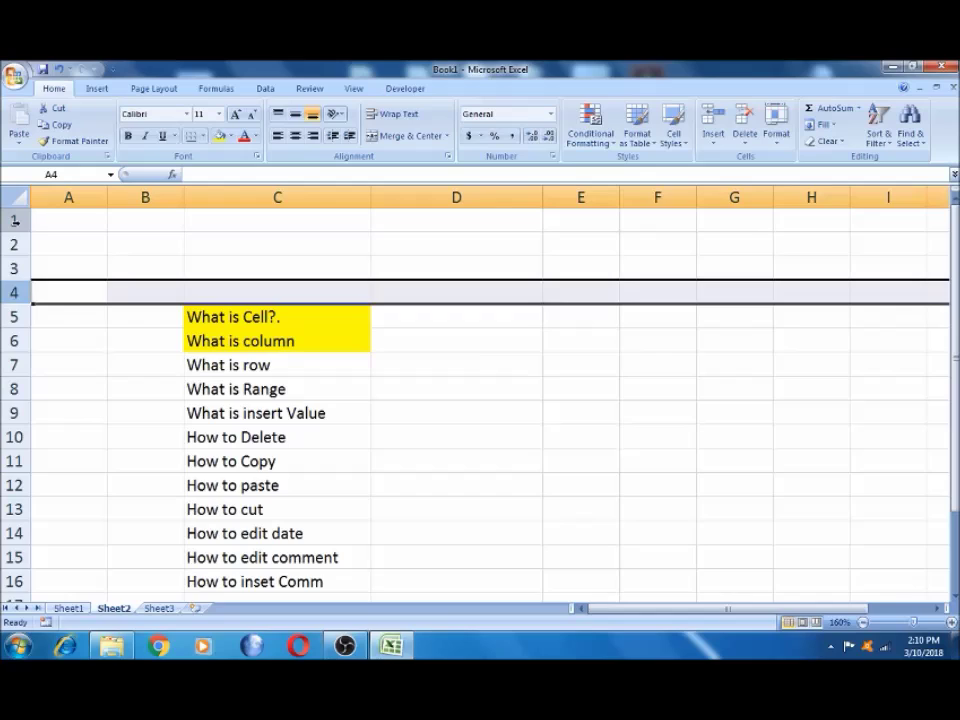
pyautogui.hotkey('shift', 'BackSpace')
pyautogui.hotkey('shift', 'space')
pyautogui.hotkey('shift', 'Down')
pyautogui.hotkey('shift', 'Up')
pyautogui.press('Up')
pyautogui.hotkey('shift', 'space')
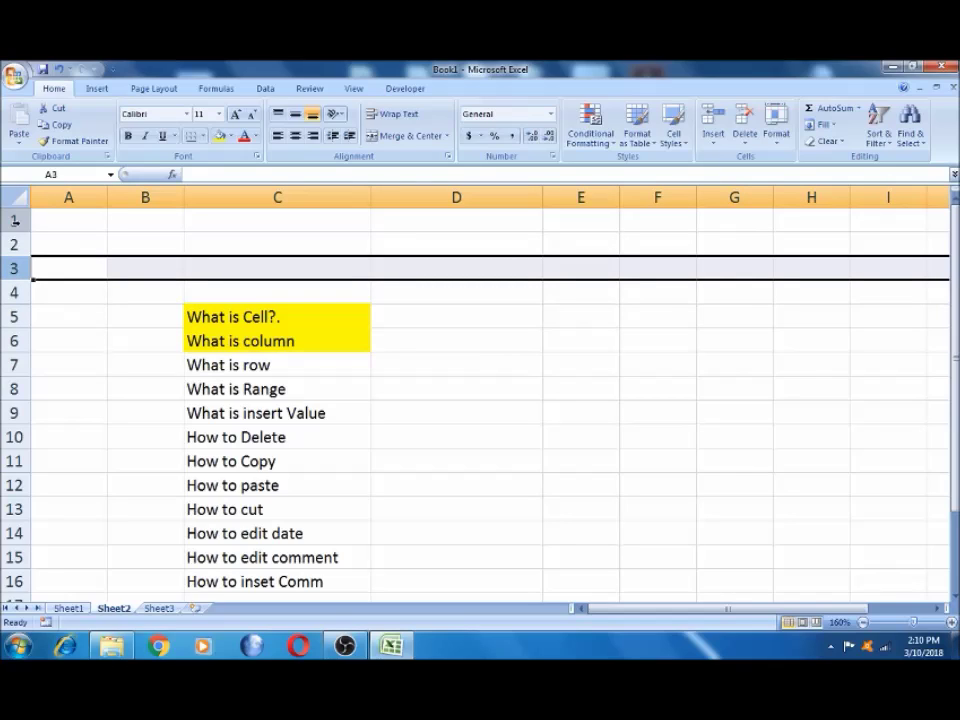
# - Select rows 3 and 4 from the row headers
pyautogui.click(74, 258)
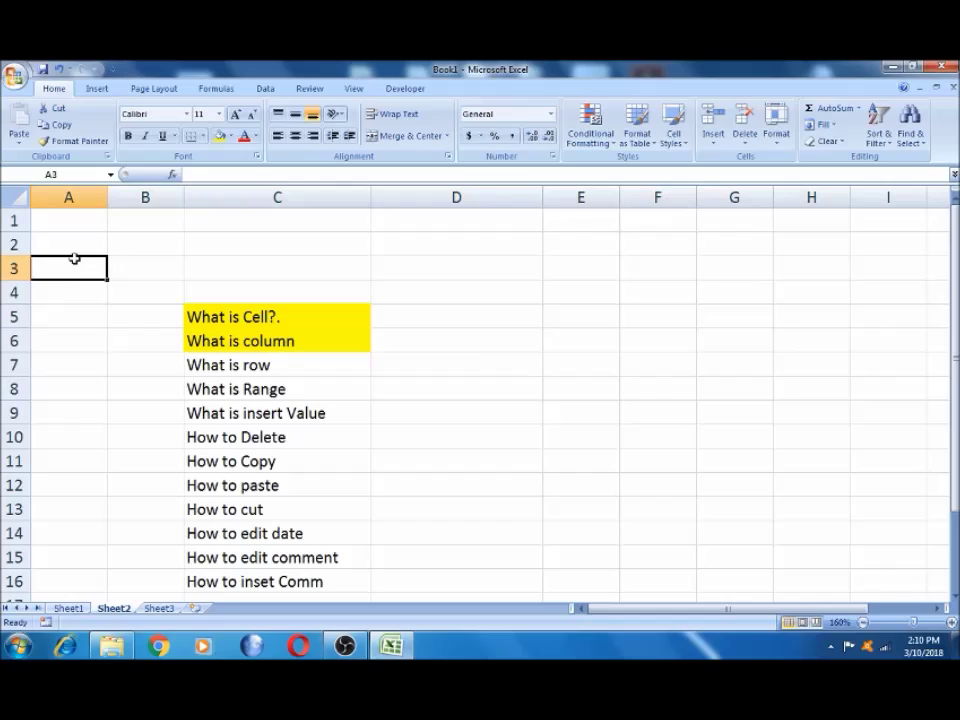
pyautogui.click(15, 268)
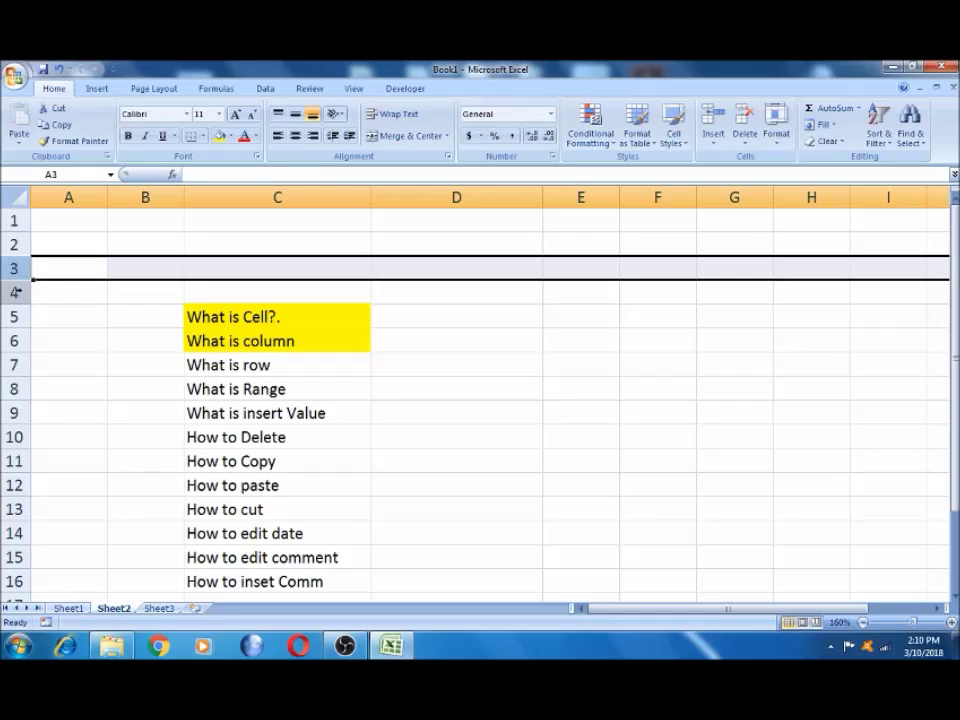
pyautogui.click(15, 292)
pyautogui.click(15, 268)
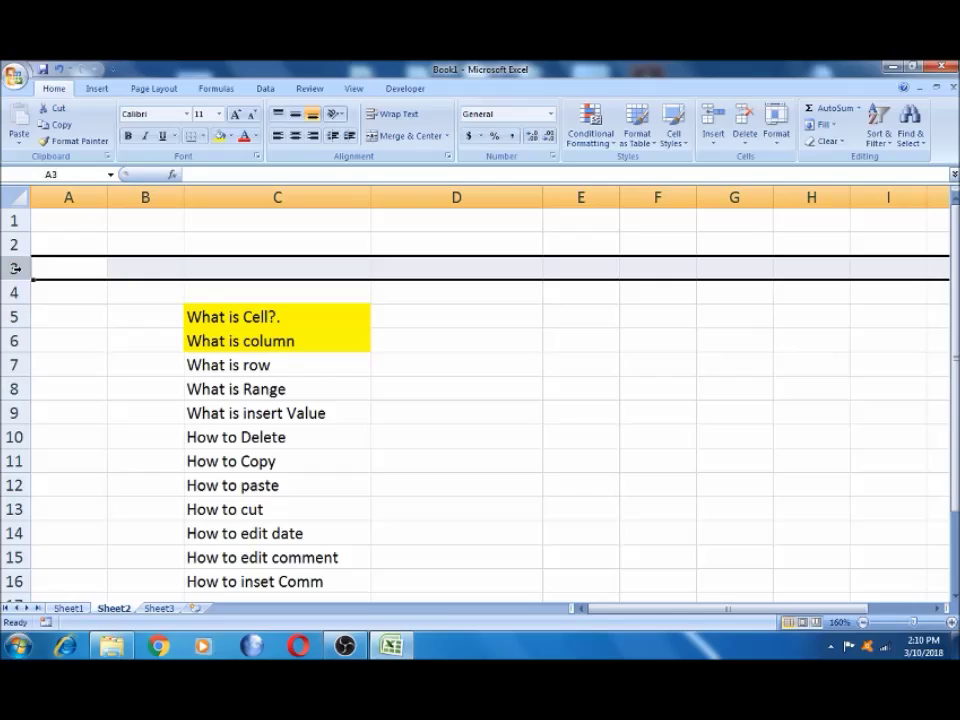
pyautogui.moveTo(15, 268)
pyautogui.mouseDown()
pyautogui.moveTo(15, 476)
pyautogui.moveTo(15, 268)
pyautogui.mouseUp()
# - Insert a row at row 3, then undo twice so the list starts in row 4
pyautogui.click(40, 318)
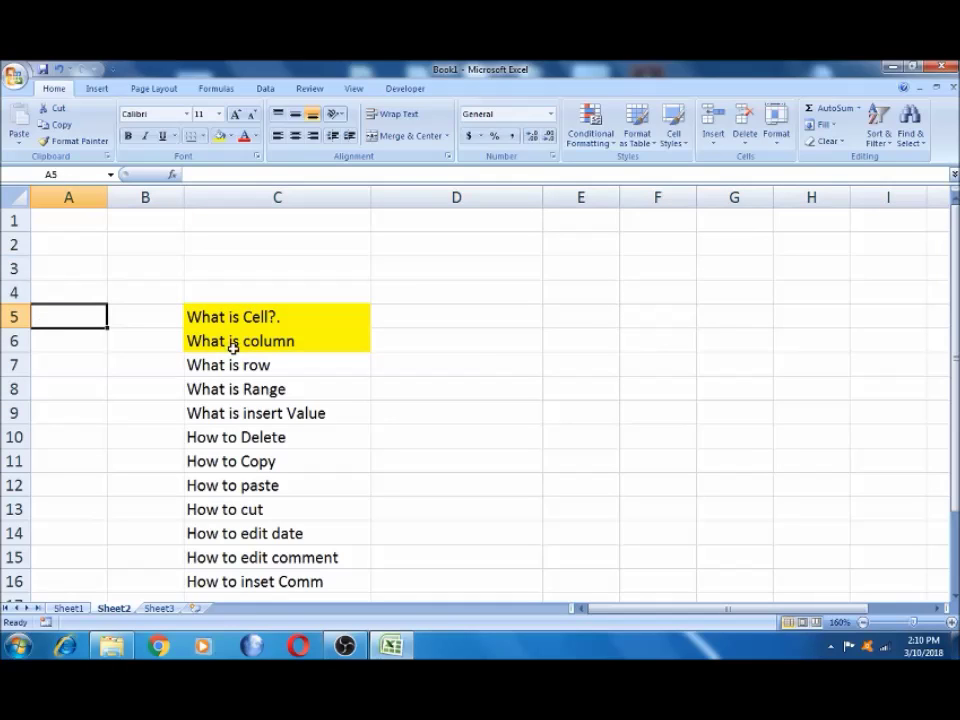
pyautogui.click(197, 338)
pyautogui.click(28, 268)
pyautogui.rightClick(30, 270)
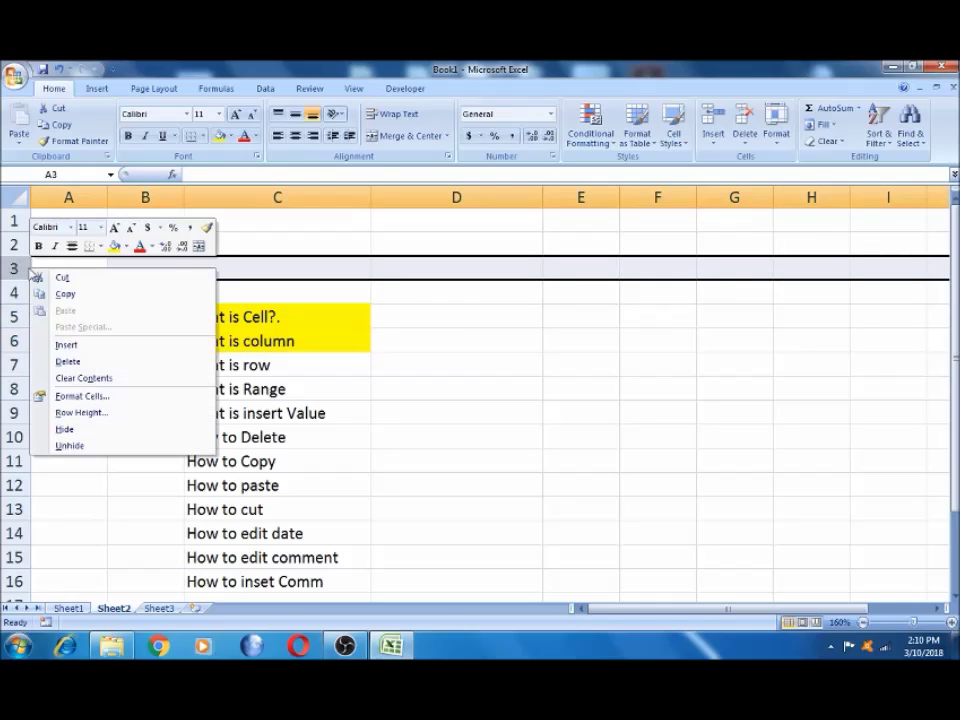
pyautogui.click(66, 345)
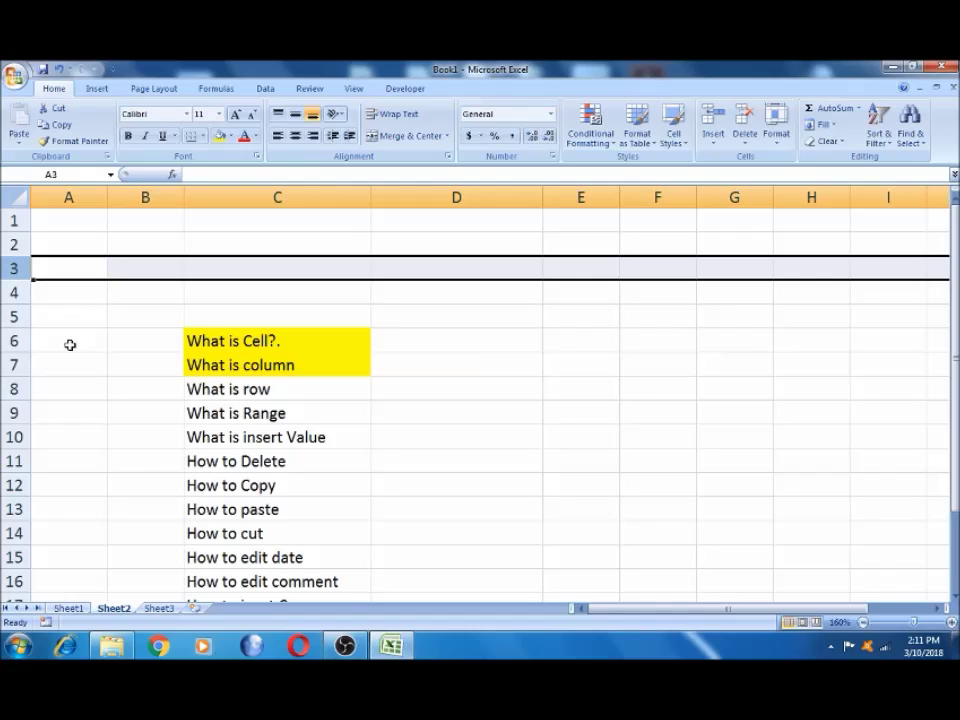
pyautogui.hotkey('ctrl', 'z')
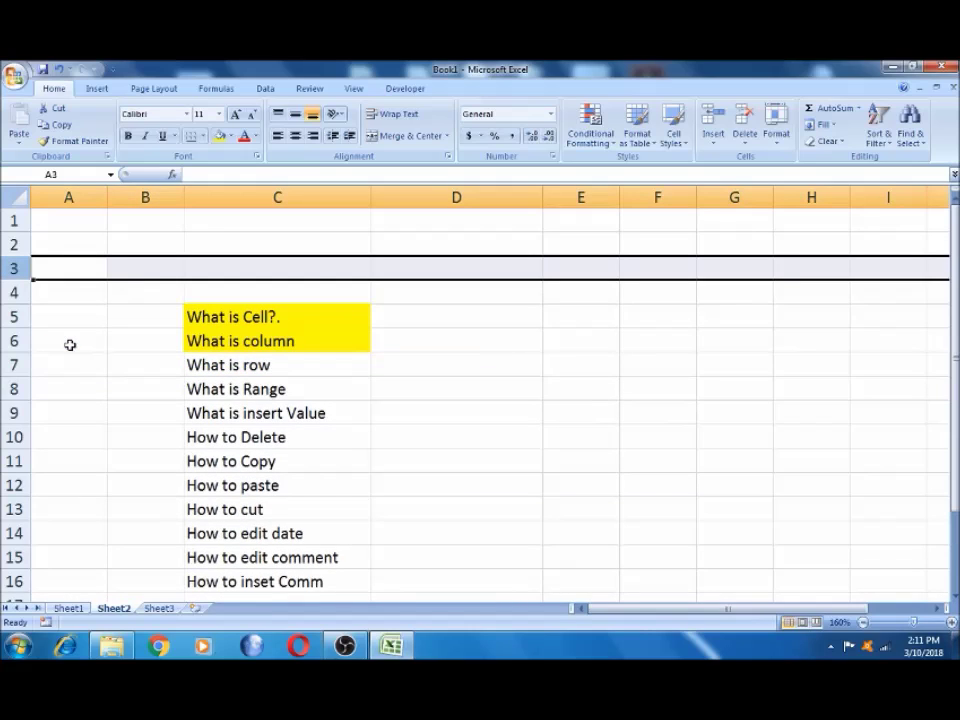
pyautogui.hotkey('ctrl', 'z')
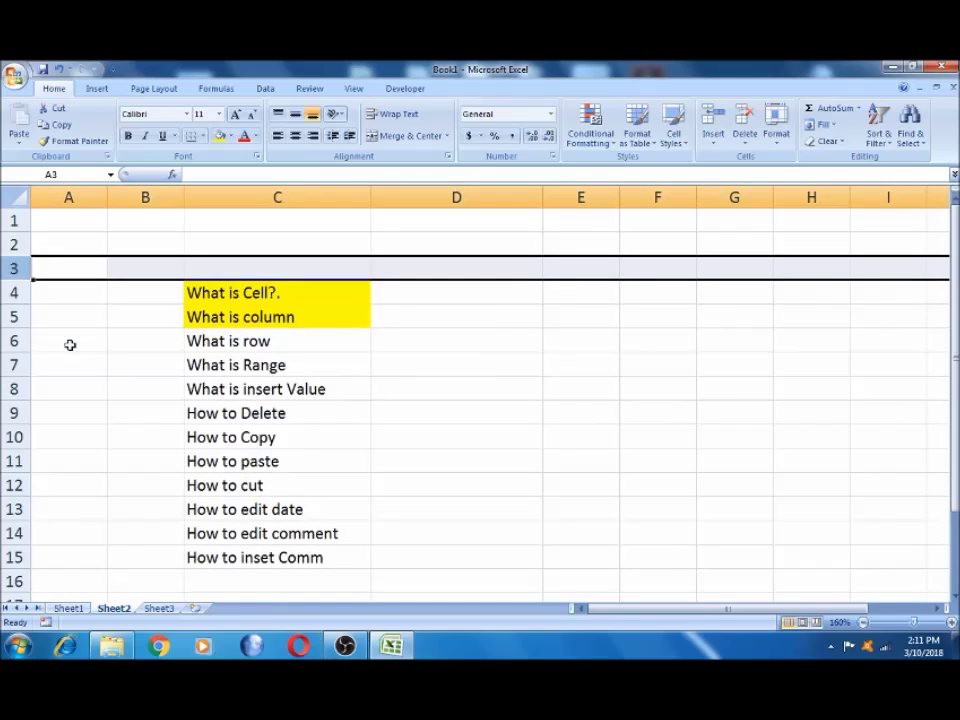
pyautogui.click(70, 344)
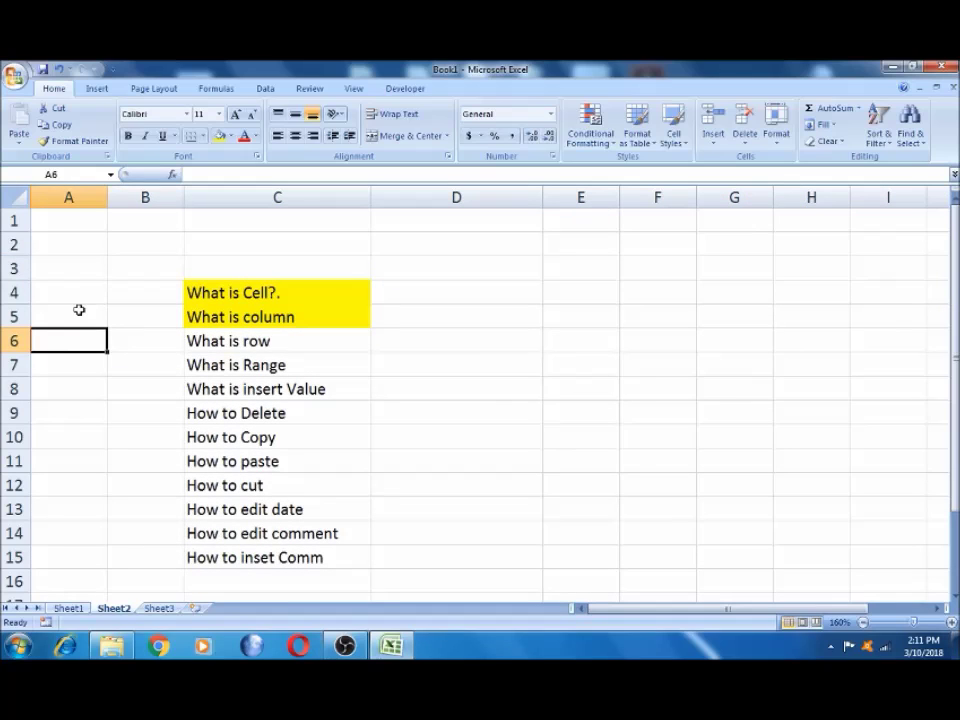
pyautogui.click(133, 269)
pyautogui.click(15, 341)
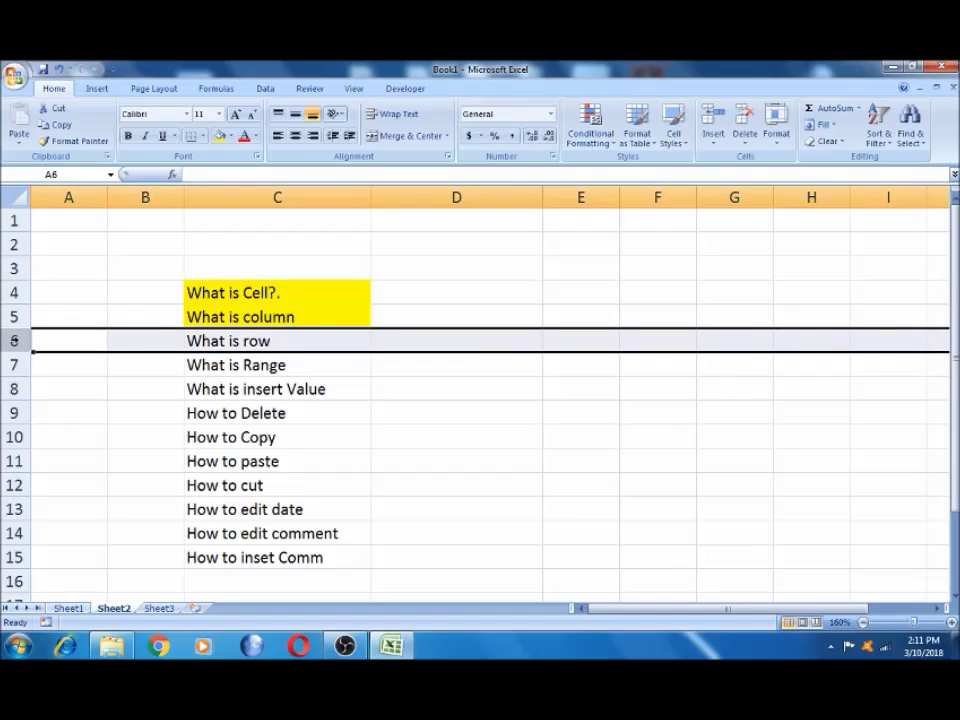
pyautogui.hotkey('ctrl', '+')
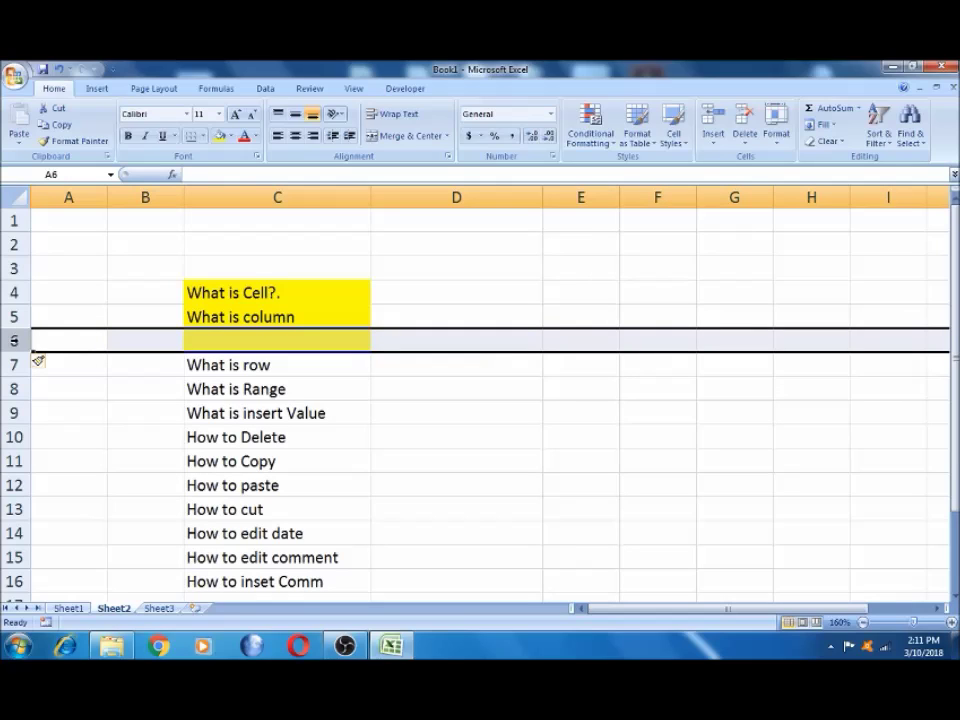
pyautogui.click(40, 362)
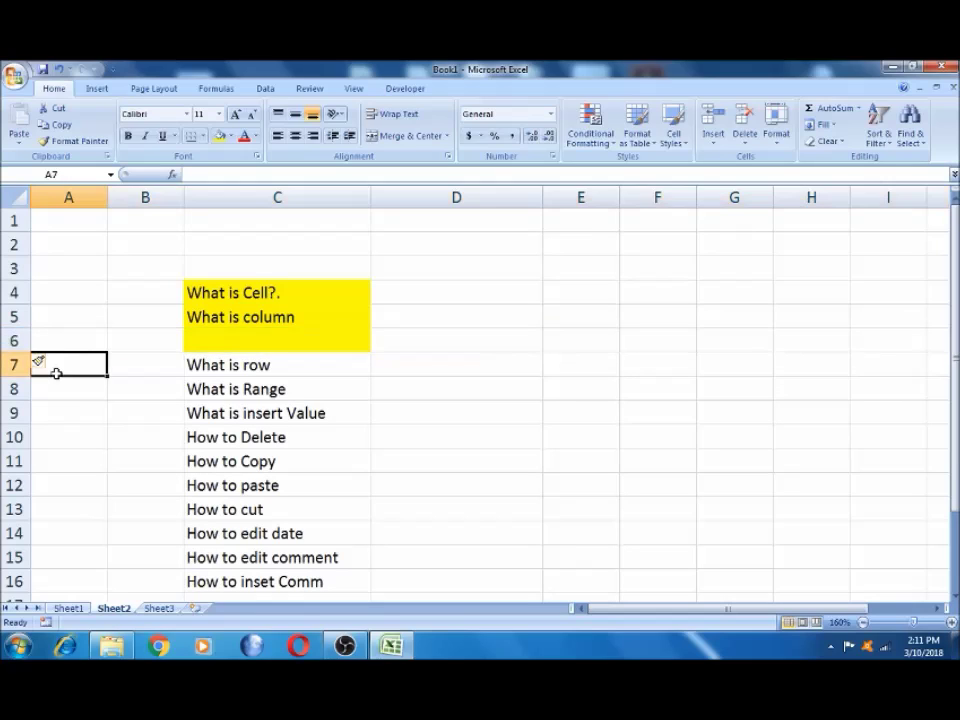
pyautogui.rightClick(12, 340)
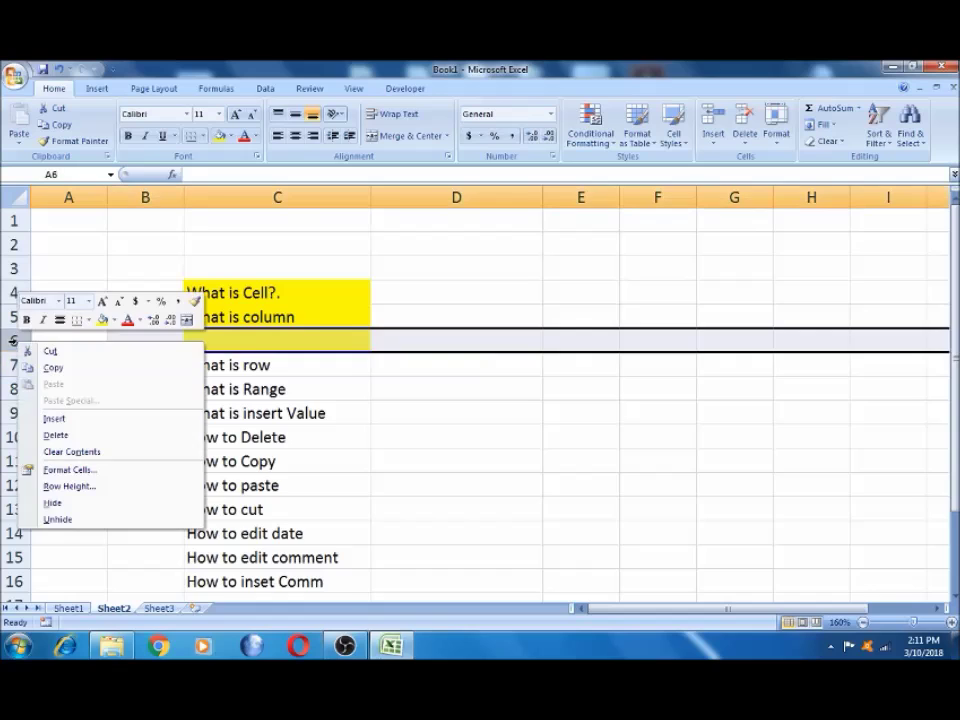
pyautogui.click(55, 435)
pyautogui.click(129, 413)
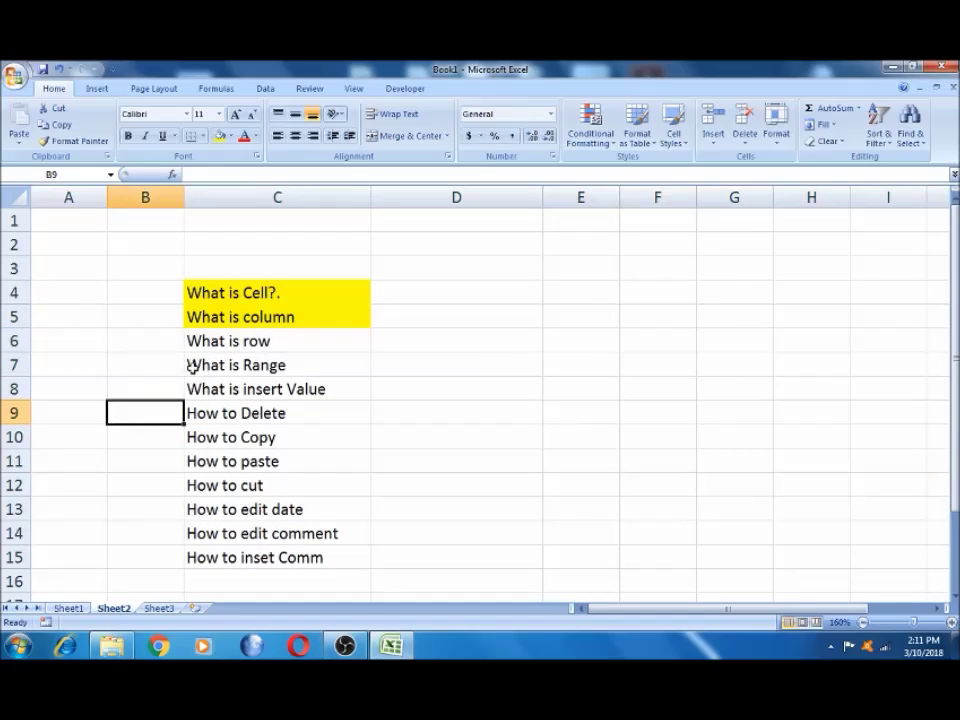
pyautogui.click(258, 338)
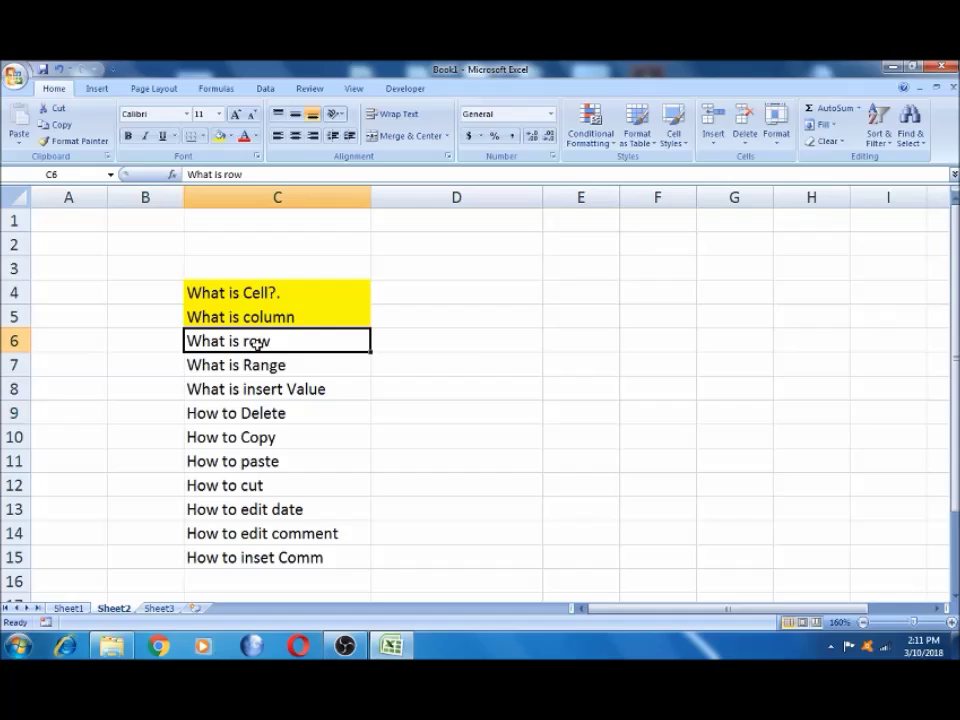
# - Fill 'What is row' in C6 with yellow, then move to cell D3
pyautogui.click(217, 138)
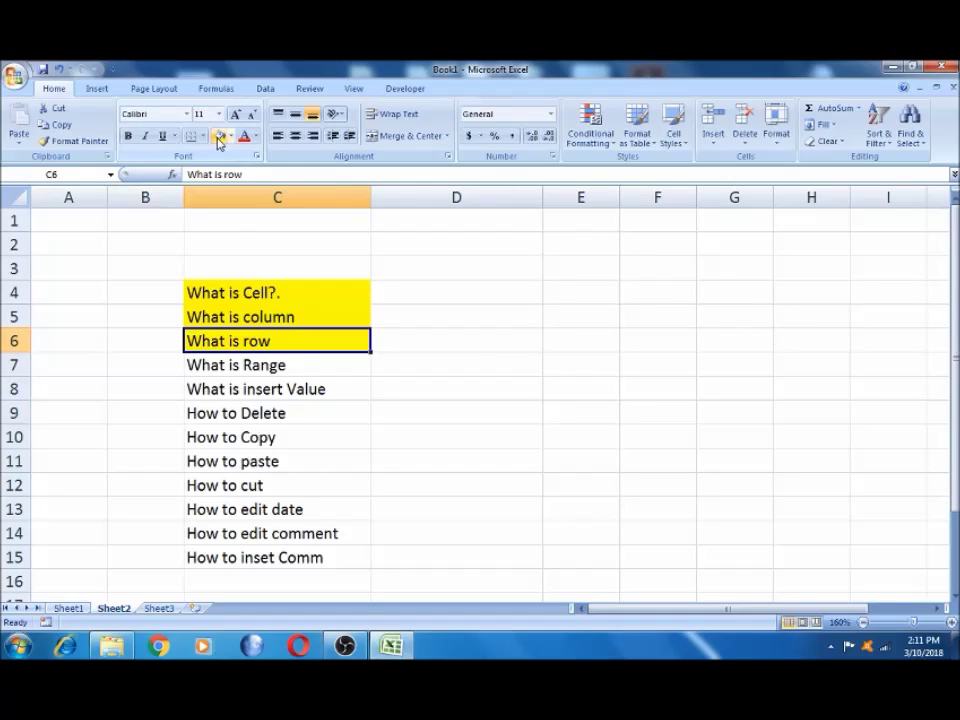
pyautogui.click(266, 366)
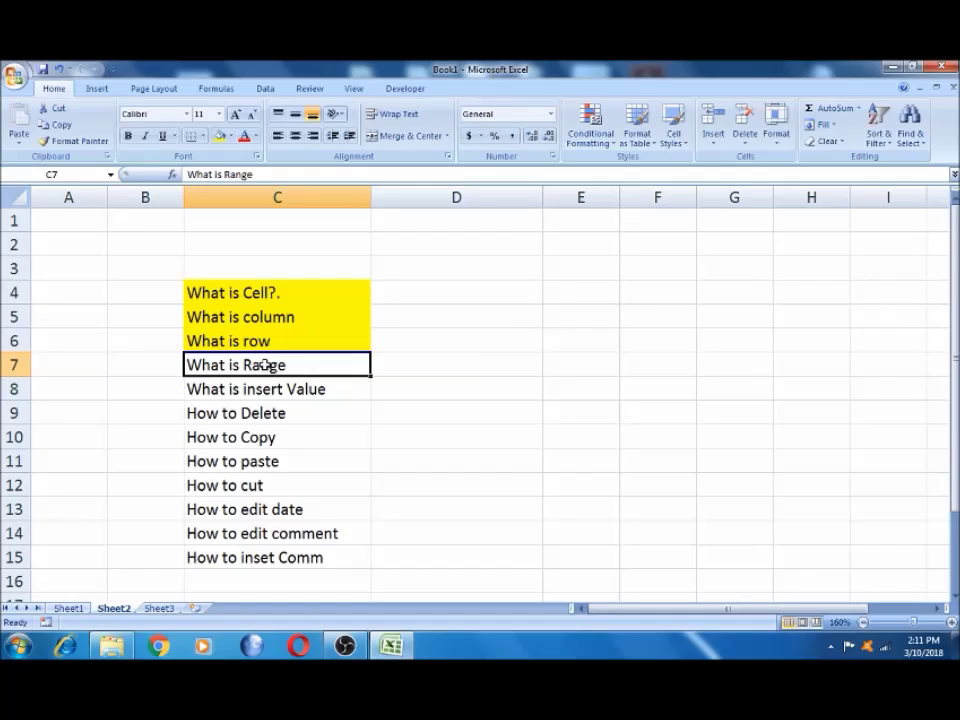
pyautogui.click(416, 270)
pyautogui.press('Left')
pyautogui.press('Right')
pyautogui.press('Right')
pyautogui.press('Left')
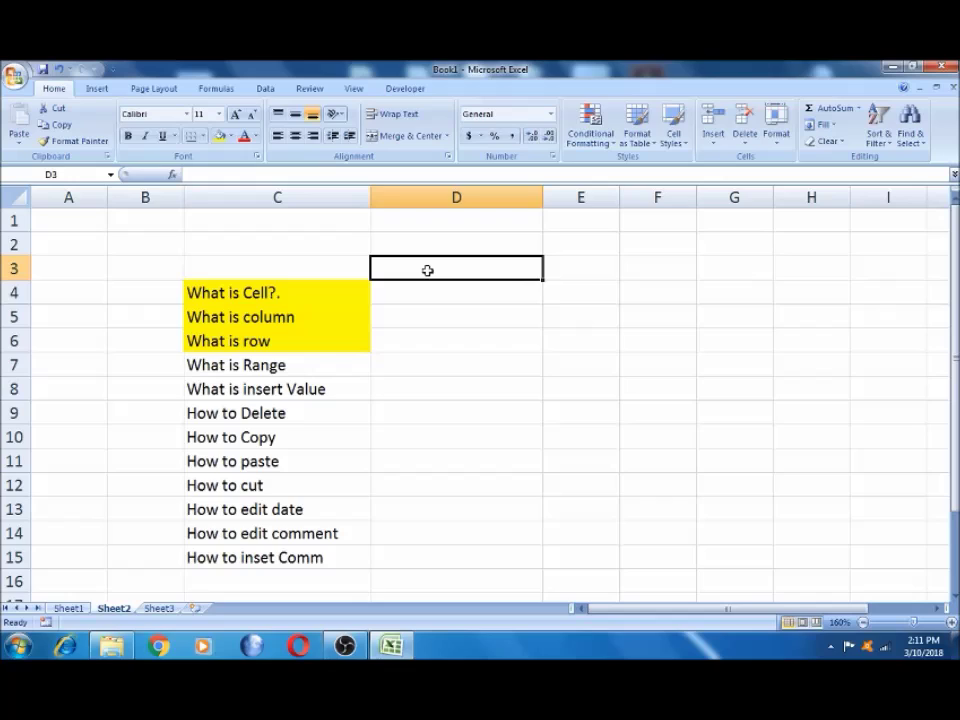
pyautogui.hotkey('shift', 'Right')
pyautogui.hotkey('shift', 'Right')
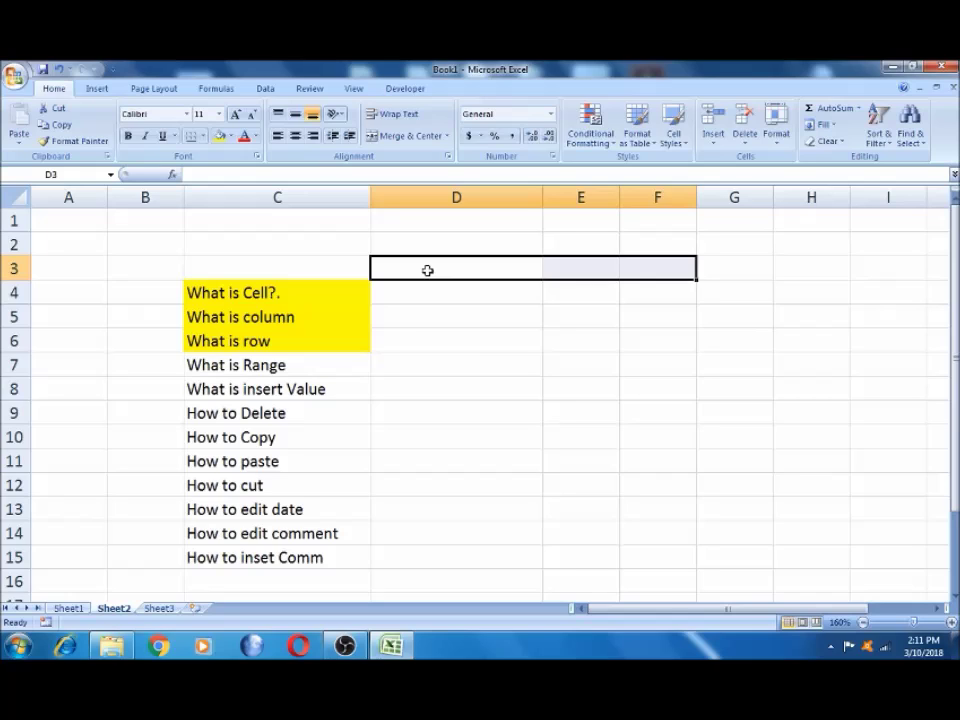
pyautogui.hotkey('shift', 'Down')
pyautogui.hotkey('shift', 'Down')
pyautogui.hotkey('shift', 'Down')
pyautogui.hotkey('shift', 'Down')
pyautogui.hotkey('shift', 'Down')
pyautogui.hotkey('shift', 'Down')
pyautogui.hotkey('shift', 'Down')
pyautogui.hotkey('shift', 'Down')
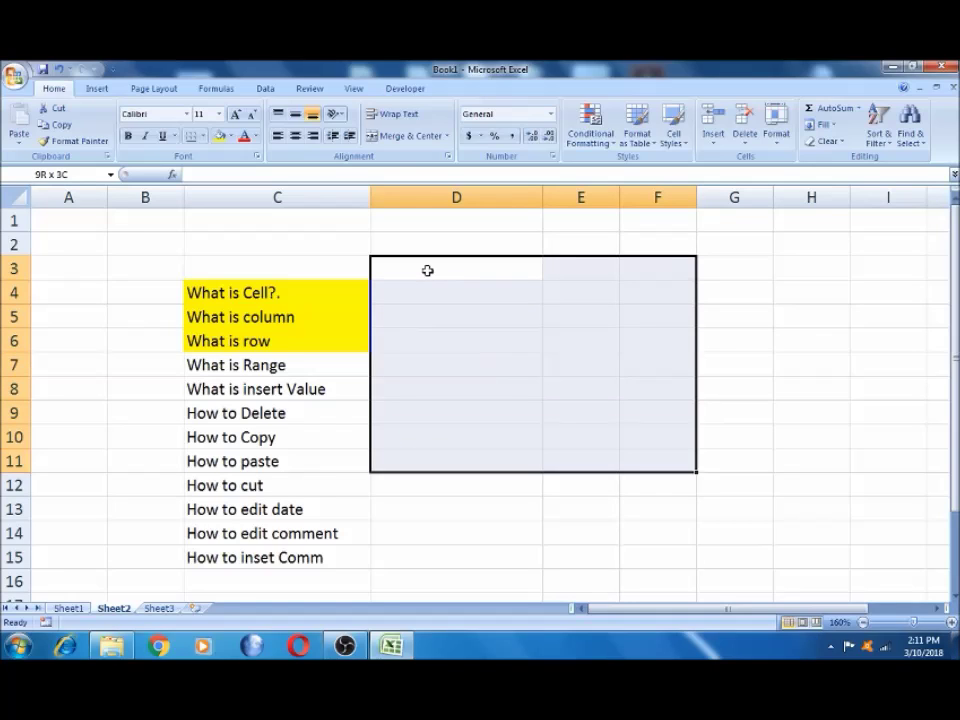
pyautogui.hotkey('shift', 'Down')
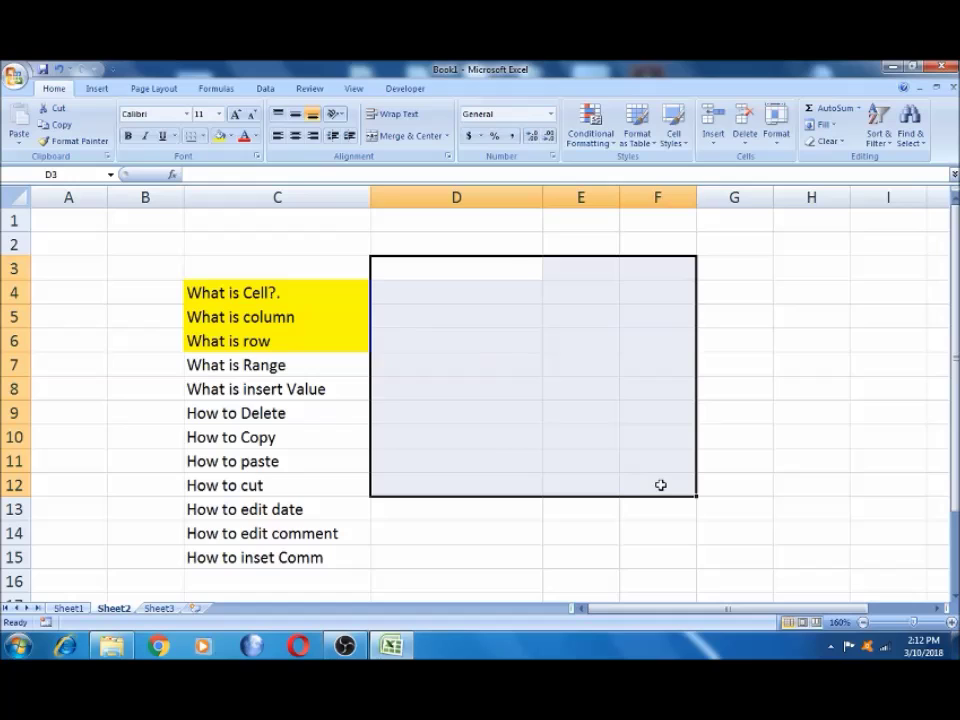
pyautogui.click(277, 293)
pyautogui.moveTo(277, 293); pyautogui.dragTo(277, 509)
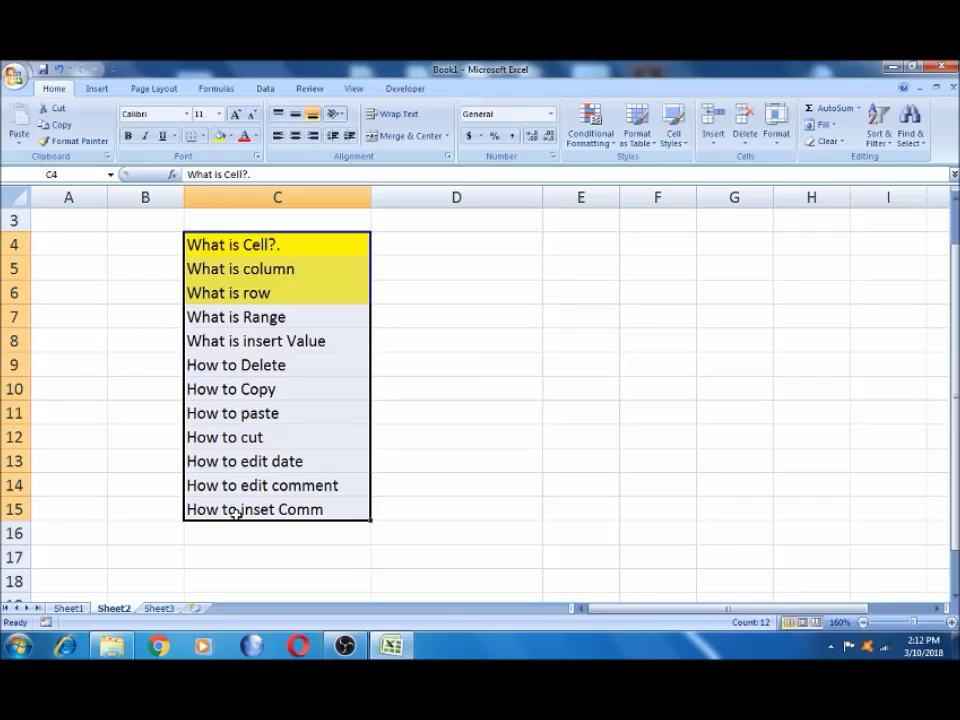
pyautogui.hotkey('ctrl', 'c')
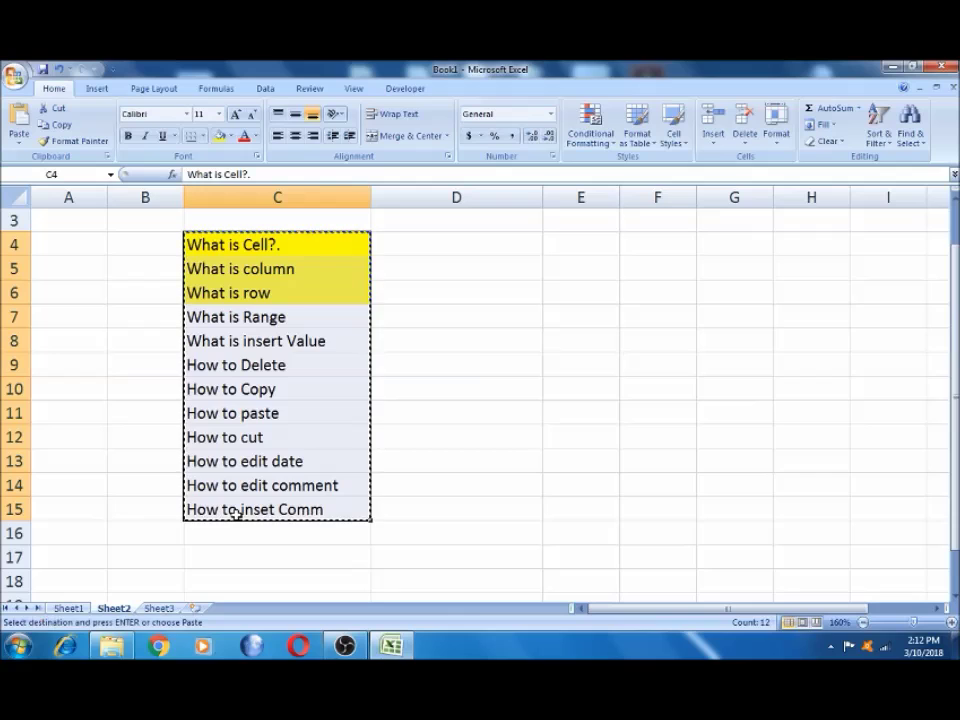
pyautogui.click(460, 248)
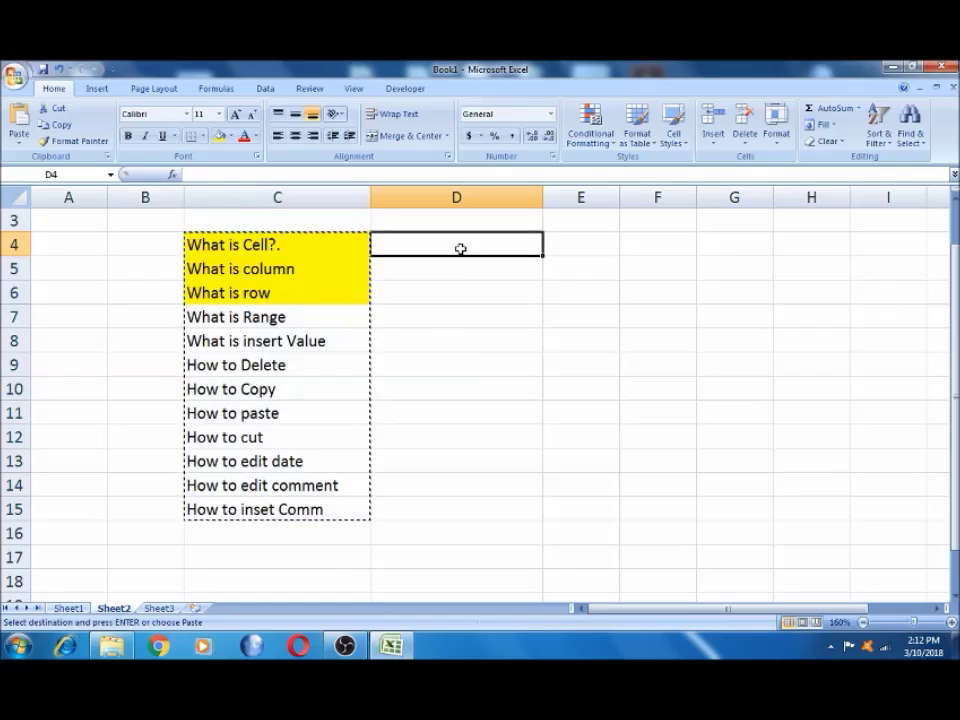
pyautogui.hotkey('ctrl', 'v')
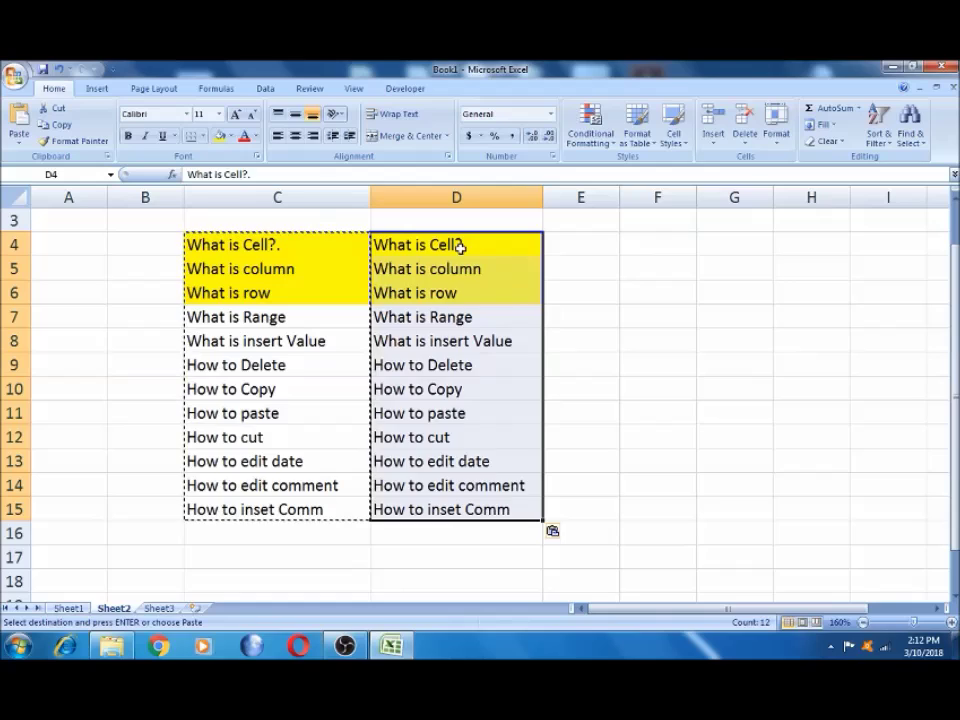
pyautogui.hotkey('ctrl', 'z')
pyautogui.click(297, 247)
pyautogui.press('Escape')
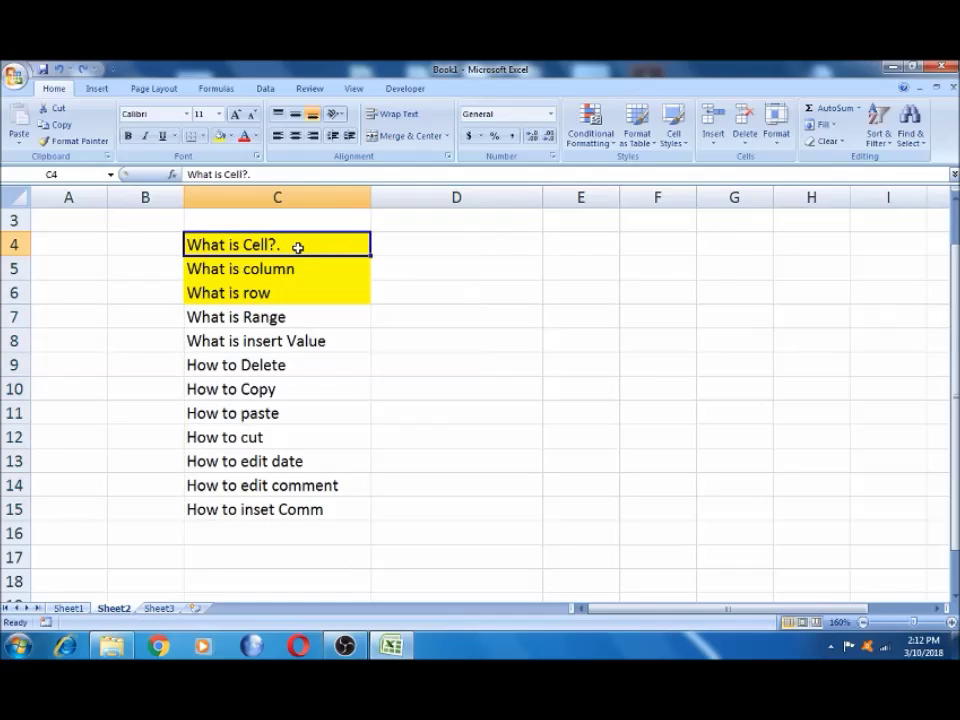
pyautogui.click(284, 269)
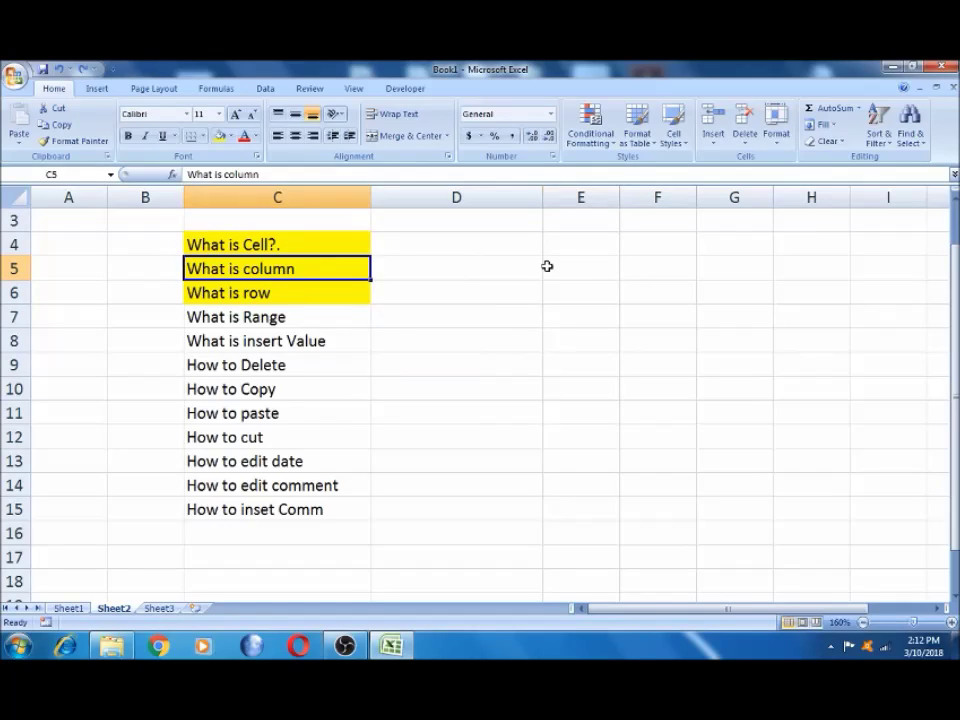
# - Give 'What is Range' in C7 a yellow fill, then select the next question below it
pyautogui.click(547, 266)
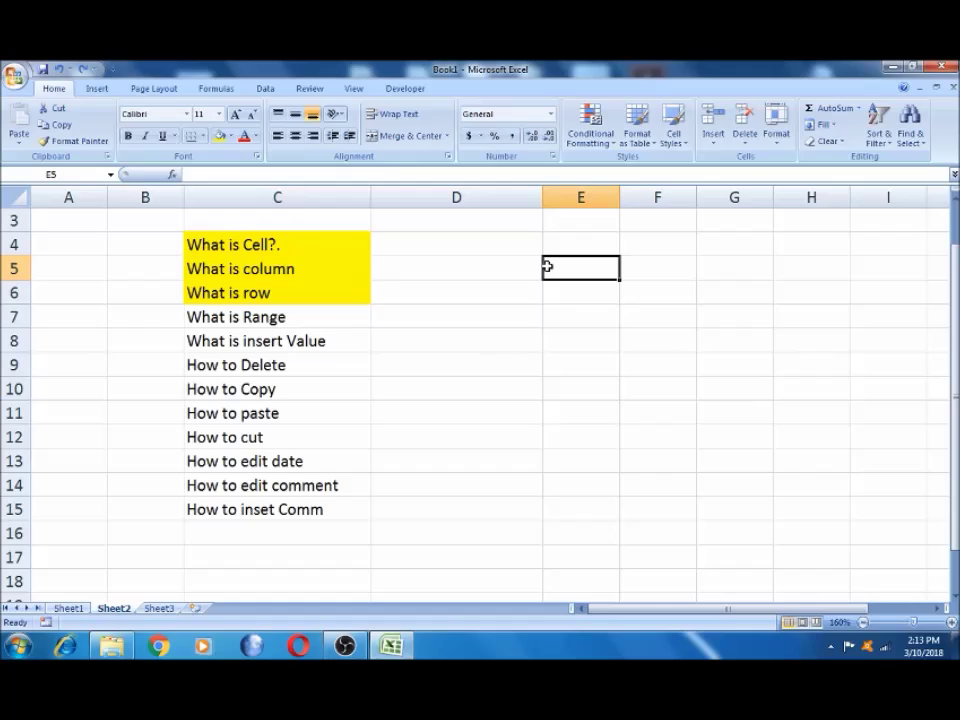
pyautogui.click(301, 317)
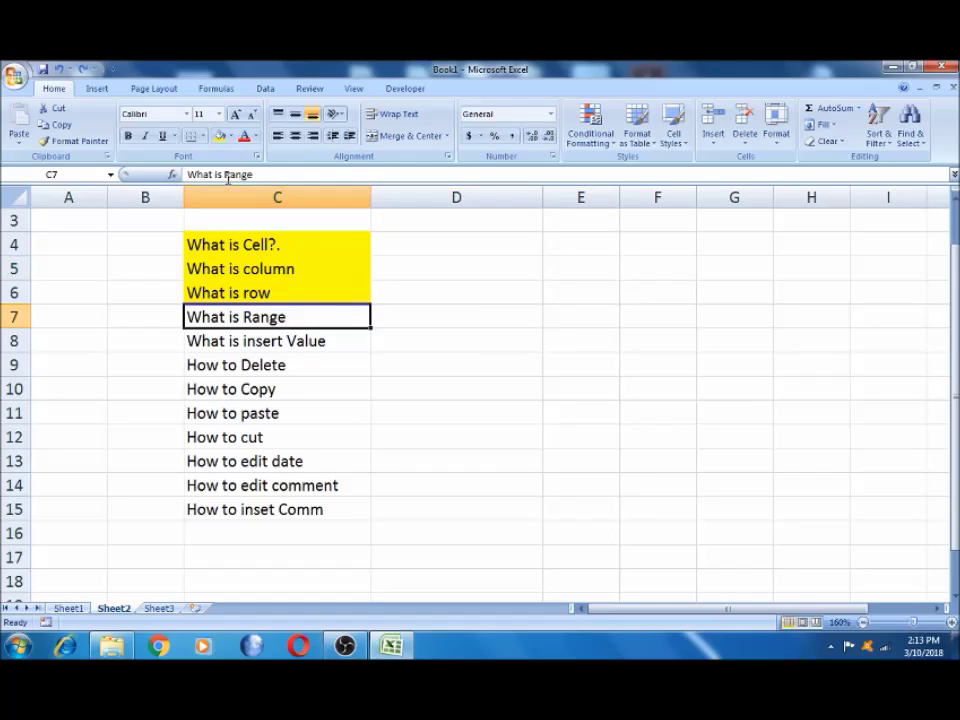
pyautogui.click(219, 139)
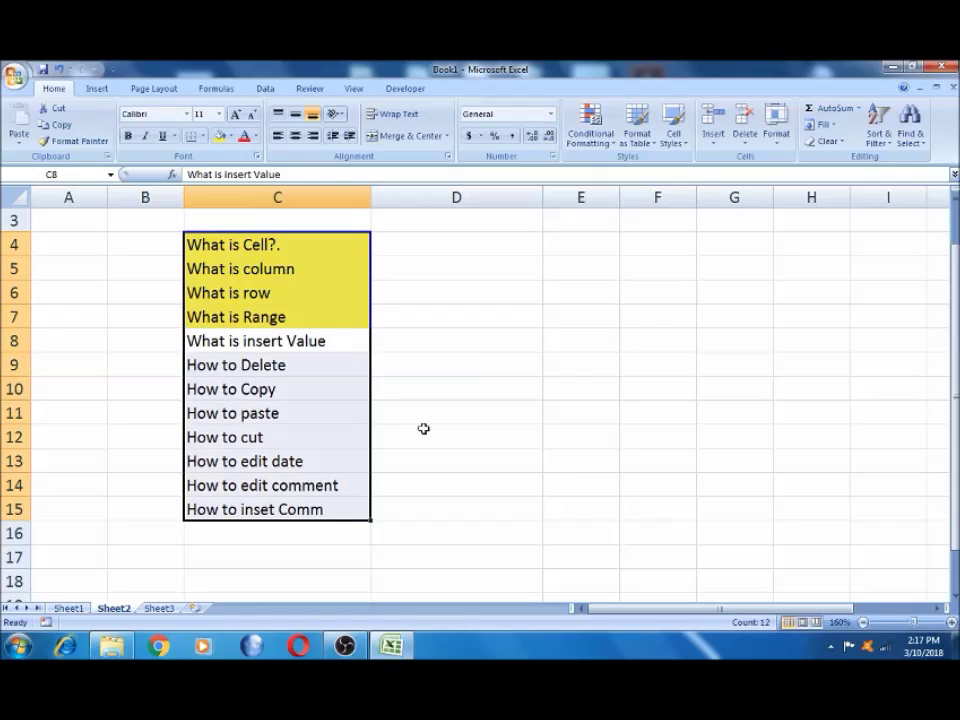
pyautogui.click(280, 341)
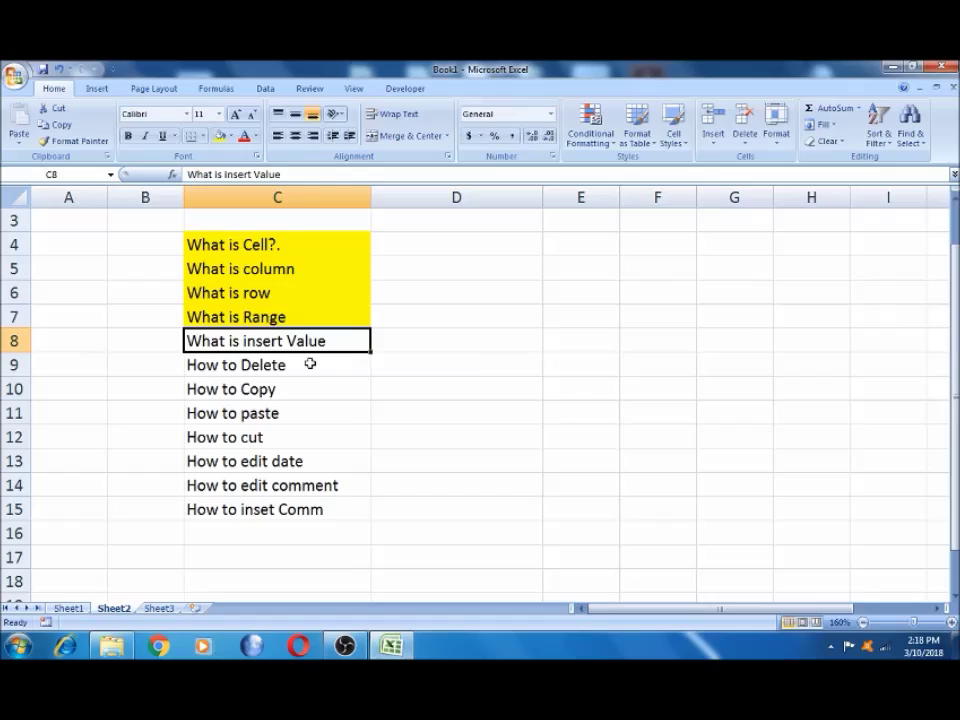
# - Undo the accidental 'a' typed over C8 and return to that cell
pyautogui.write('a')
pyautogui.hotkey('ctrl', 'z')
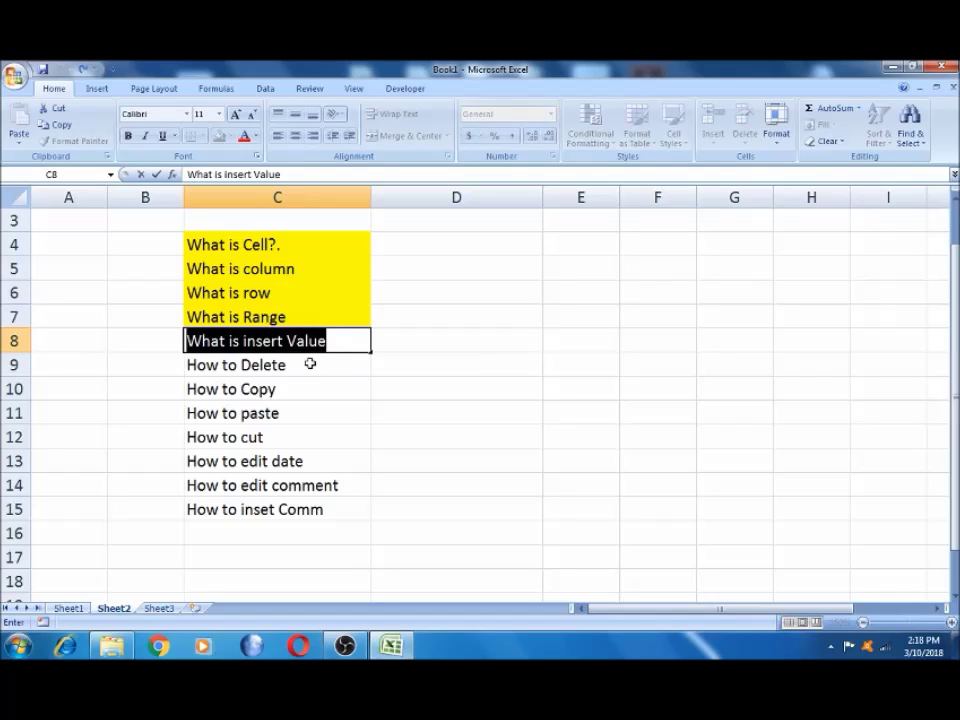
pyautogui.press('Return')
pyautogui.click(298, 341)
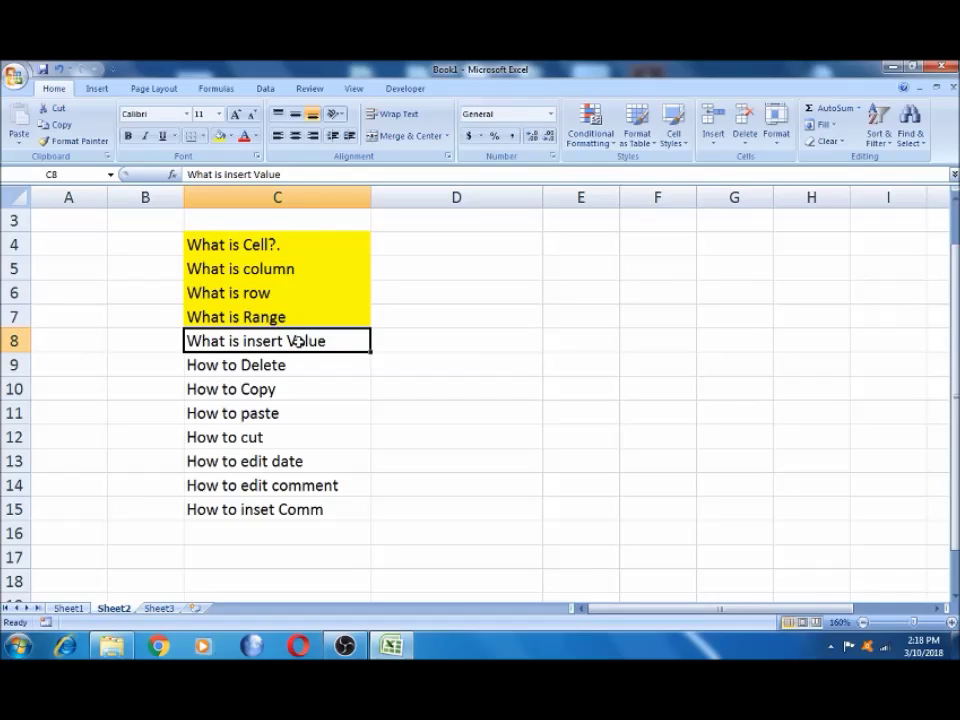
# - In C8, replace the opening 'What is' with 'How to'
pyautogui.doubleClick(298, 341)
pyautogui.press('Left')
pyautogui.press('Left')
pyautogui.press('Left')
pyautogui.press('Left')
pyautogui.press('Left')
pyautogui.press('Left')
pyautogui.press('Left')
pyautogui.press('Left')
pyautogui.press('Left')
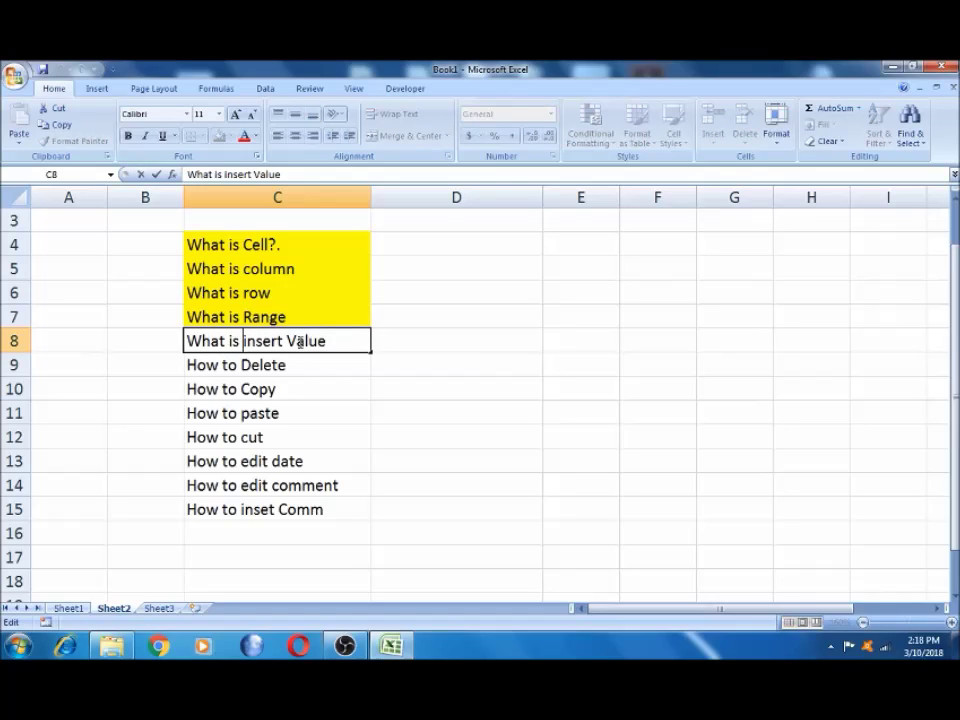
pyautogui.press('Left')
pyautogui.press('Left')
pyautogui.press('Left')
pyautogui.press('Left')
pyautogui.press('Left')
pyautogui.press('Left')
pyautogui.press('Left')
pyautogui.press('Left')
pyautogui.press('Delete')
pyautogui.press('Delete')
pyautogui.press('Delete')
pyautogui.press('Delete')
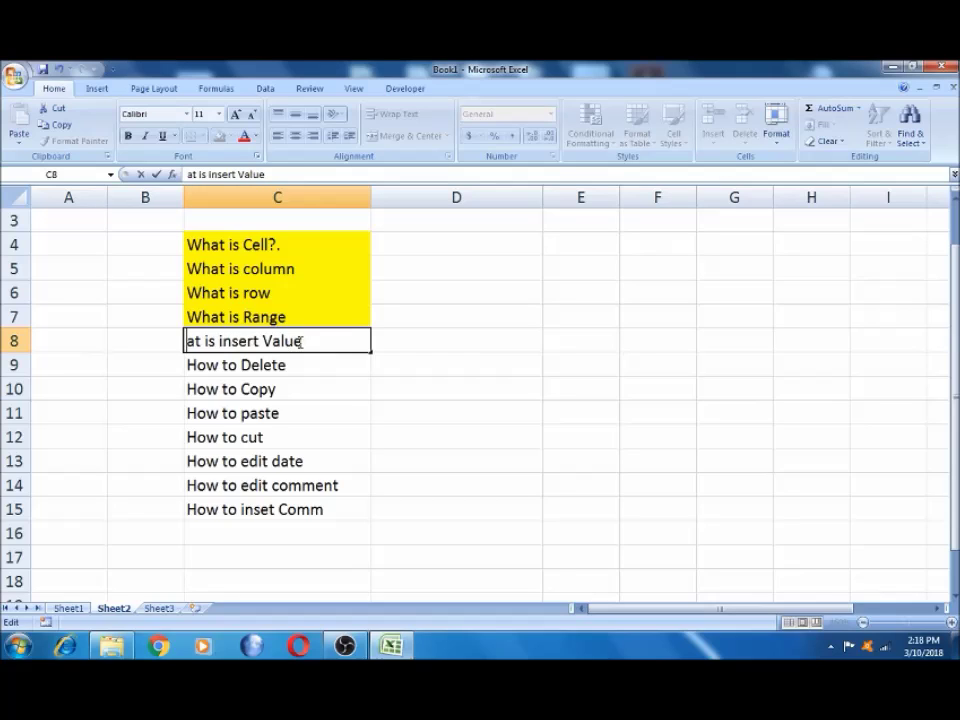
pyautogui.write('How')
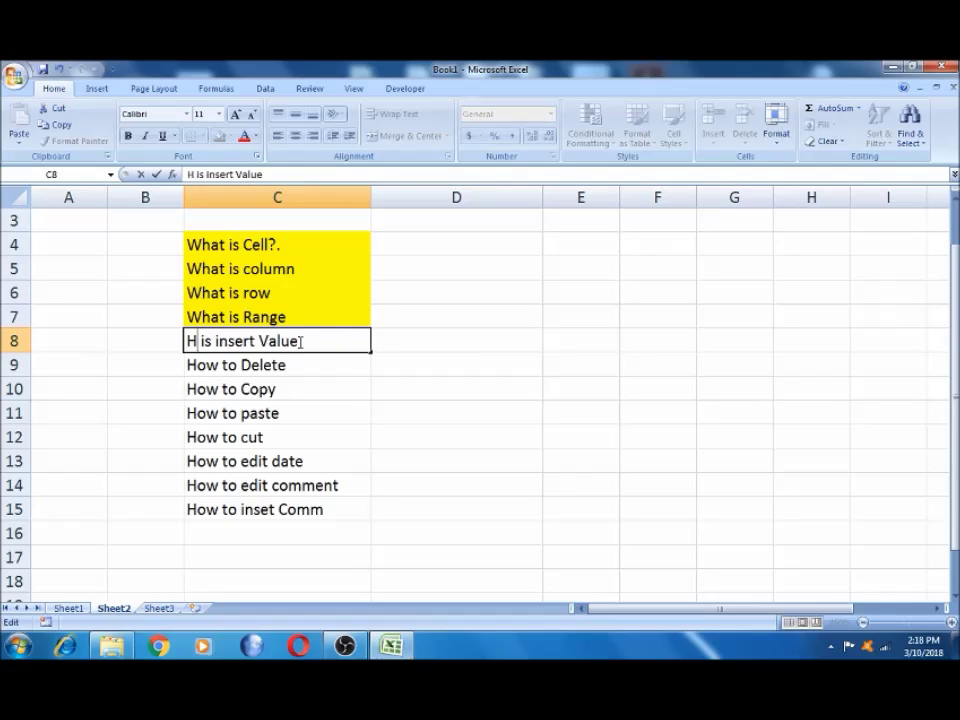
pyautogui.press('Delete')
pyautogui.press('Delete')
pyautogui.press('Delete')
pyautogui.write('to')
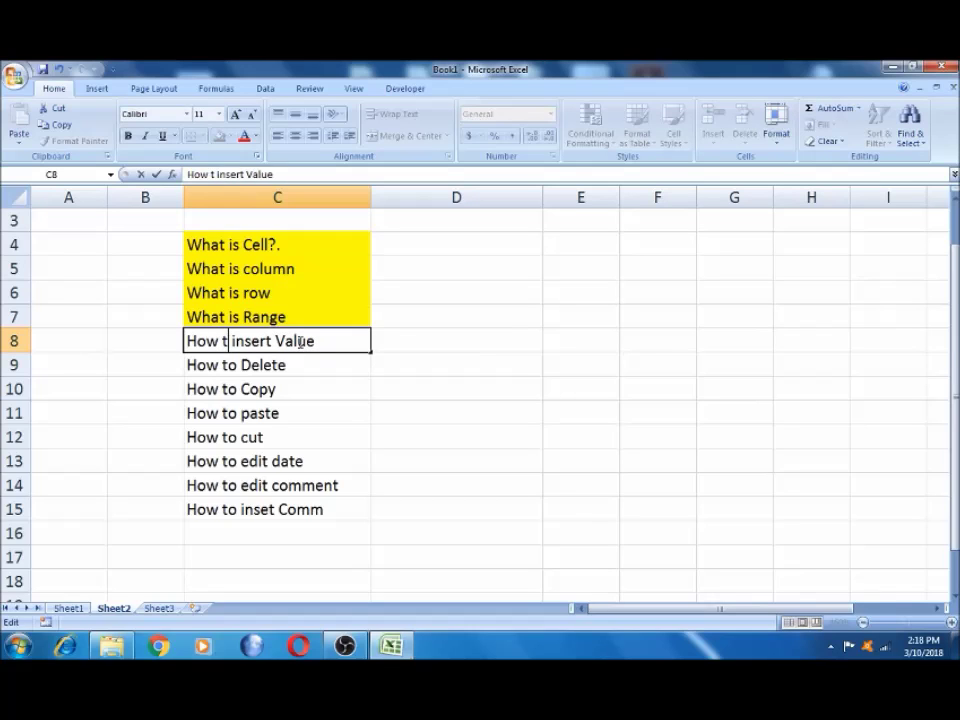
# - Insert 'a' before 'Value' so C8 reads 'How to insert a Value'
pyautogui.click(287, 340)
pyautogui.write('a')
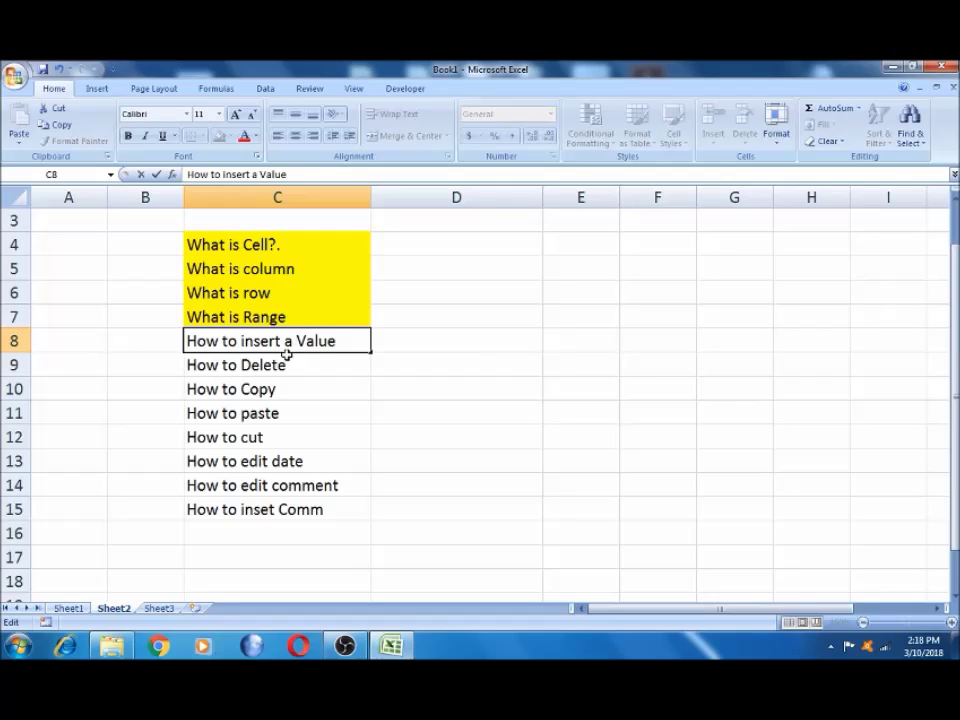
pyautogui.click(287, 358)
pyautogui.click(287, 340)
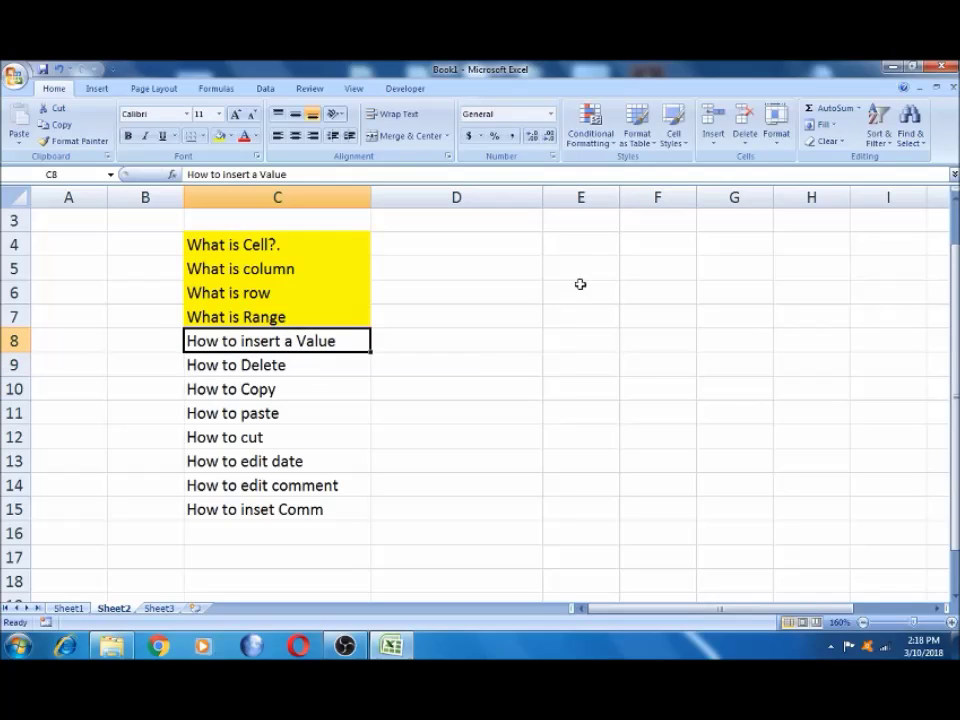
pyautogui.click(583, 244)
pyautogui.click(585, 226)
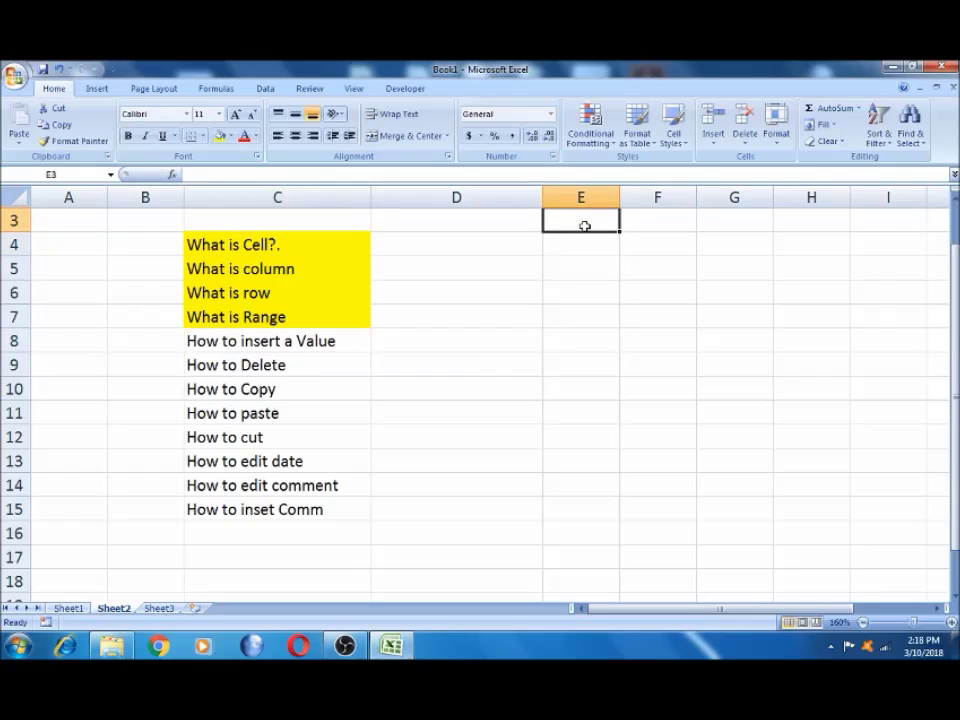
# - Enter 1, 2 and 3 into E1, E2 and E3
pyautogui.scroll(1, 584, 226)
pyautogui.click(584, 226)
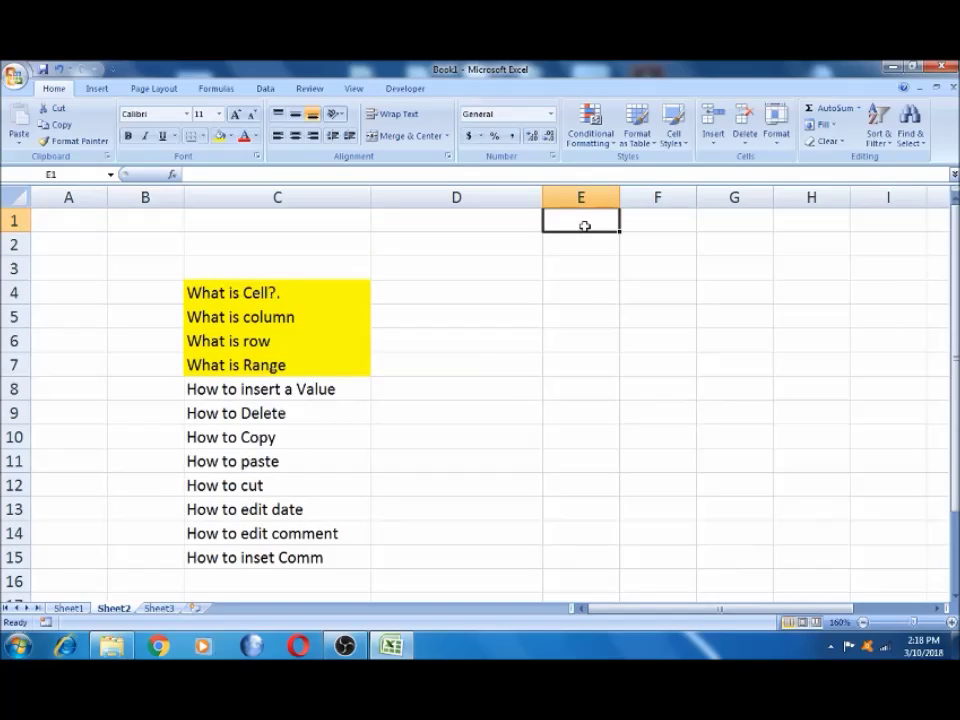
pyautogui.write('1')
pyautogui.press('Return')
pyautogui.write('2')
pyautogui.press('Return')
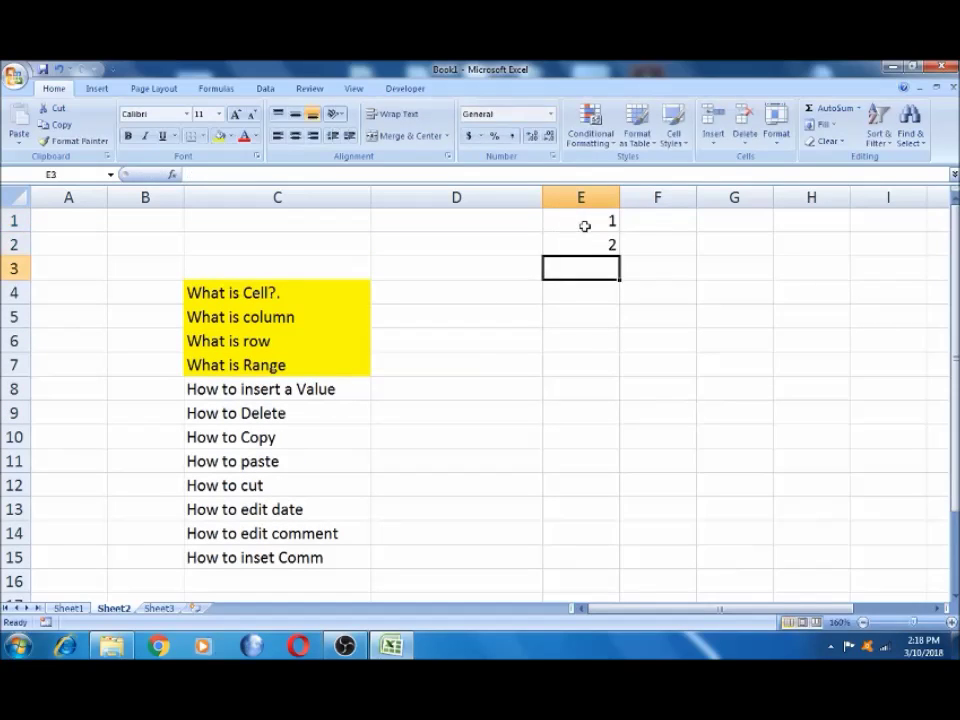
pyautogui.write('3')
pyautogui.press('Return')
# - Select the numbers in E1:E3, then settle back on E1
pyautogui.press('Up')
pyautogui.press('Up')
pyautogui.press('Up')
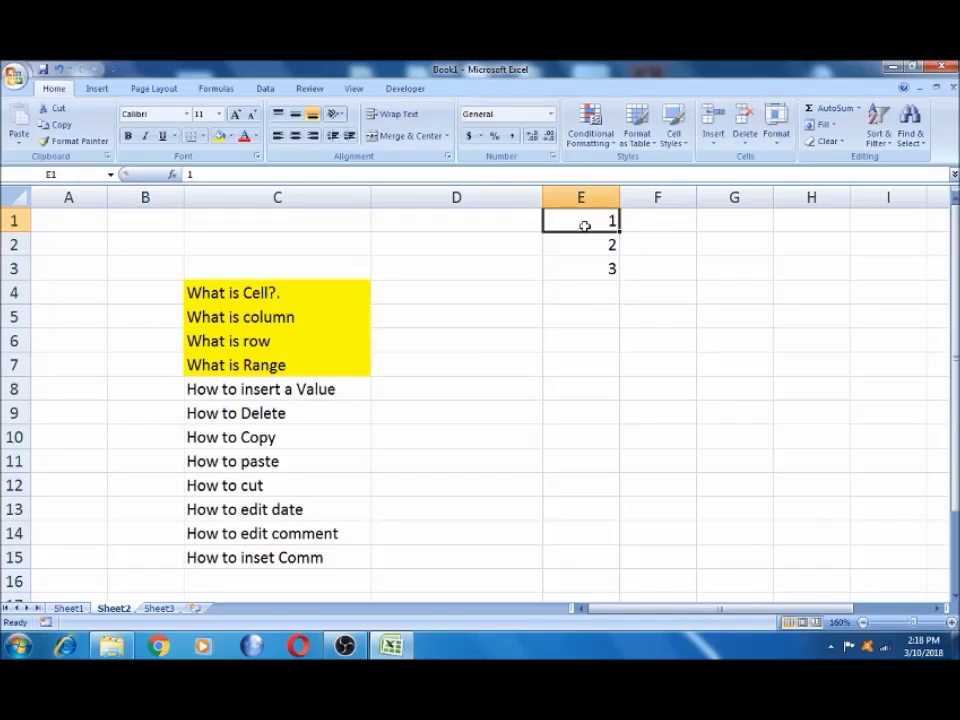
pyautogui.hotkey('shift', 'Down')
pyautogui.hotkey('shift', 'Down')
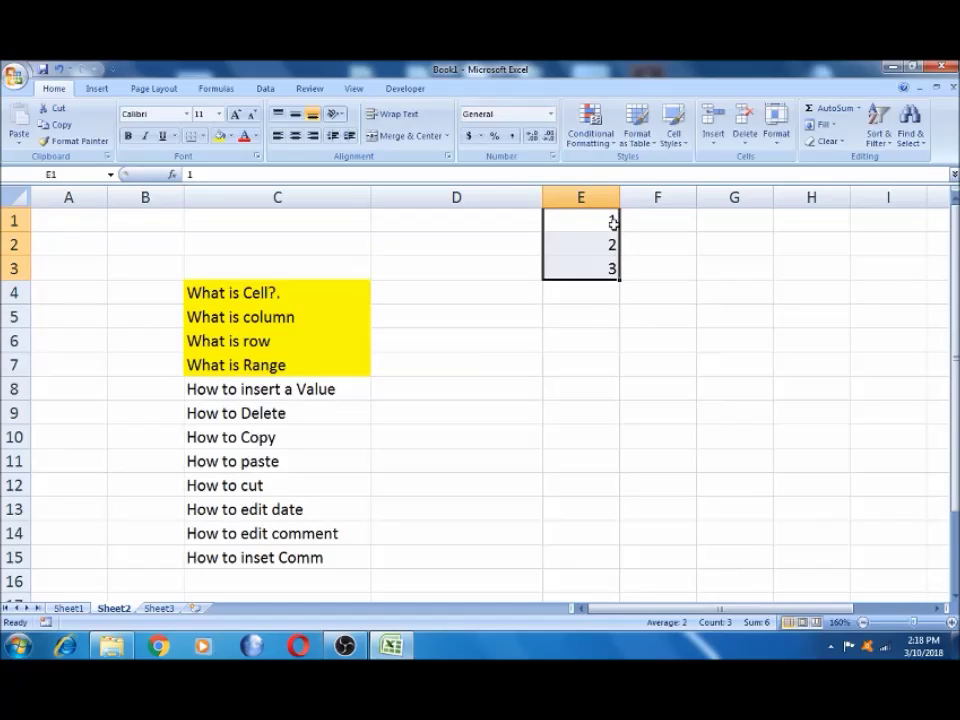
pyautogui.click(604, 219)
pyautogui.press('Down')
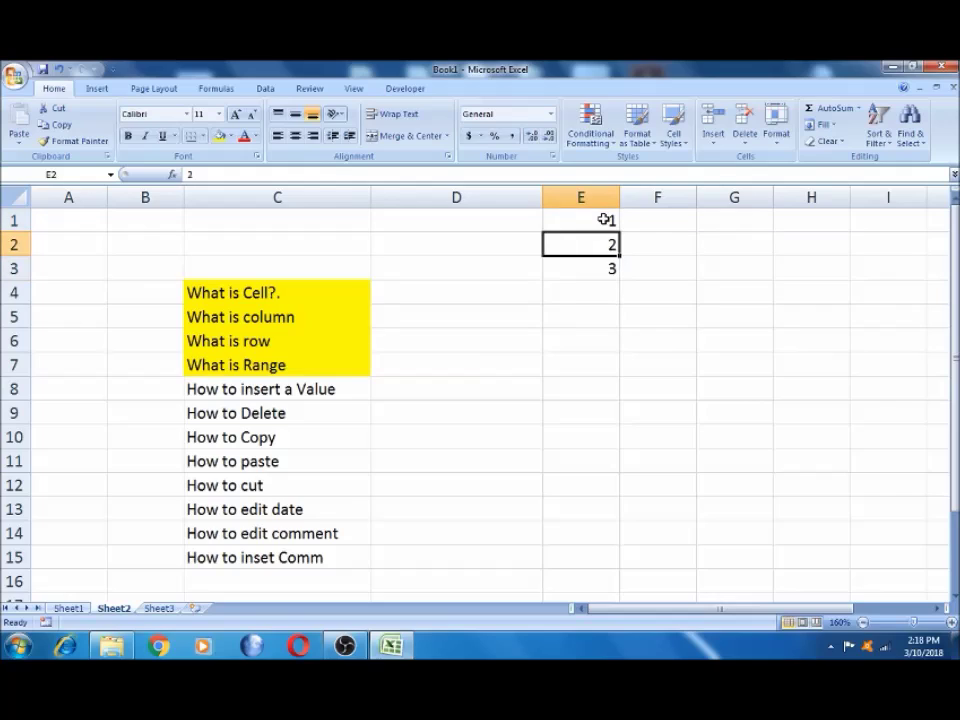
pyautogui.press('Up')
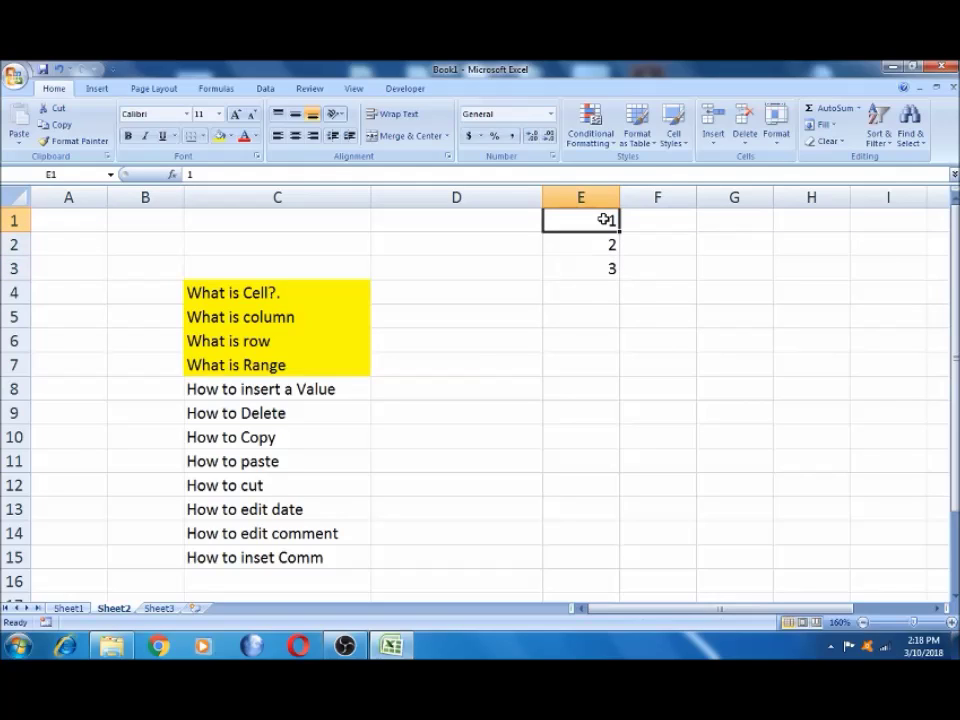
# - Drag the E1:E3 fill handle down to E15 so the series runs 1 to 15
pyautogui.hotkey('shift', 'Down')
pyautogui.hotkey('shift', 'Down')
pyautogui.hotkey('shift', 'Down')
pyautogui.hotkey('shift', 'Up')
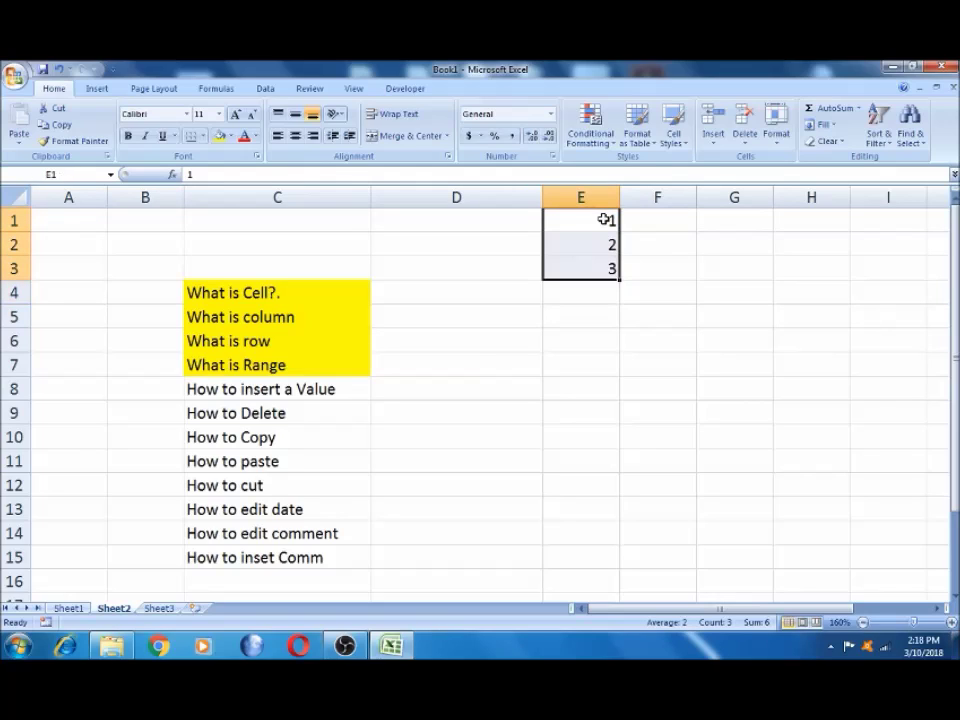
pyautogui.moveTo(620, 281); pyautogui.dragTo(610, 557)
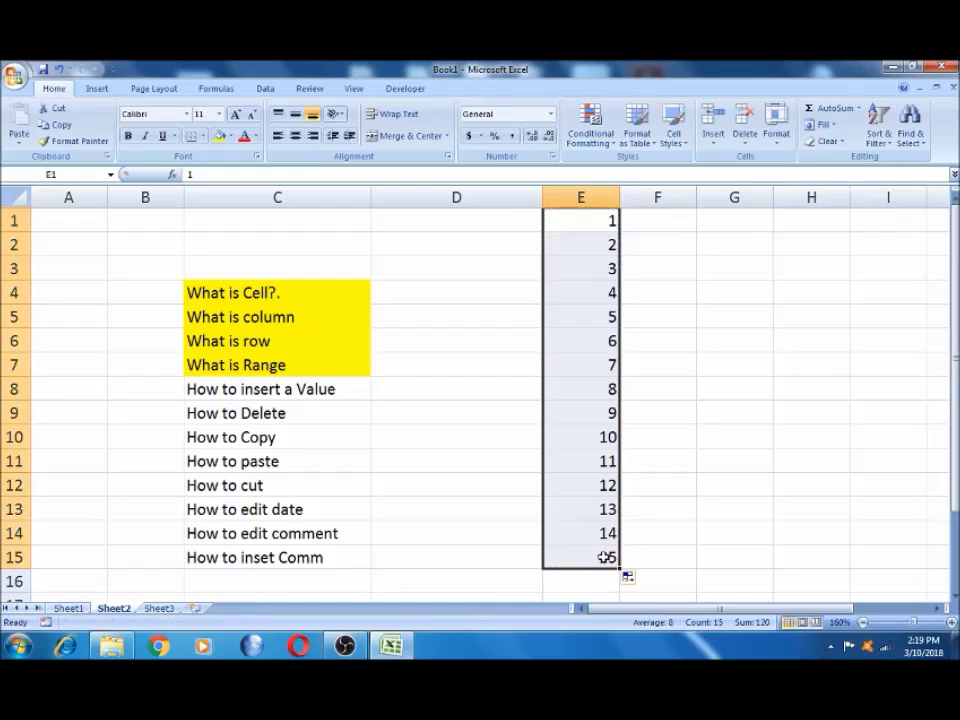
pyautogui.click(601, 480)
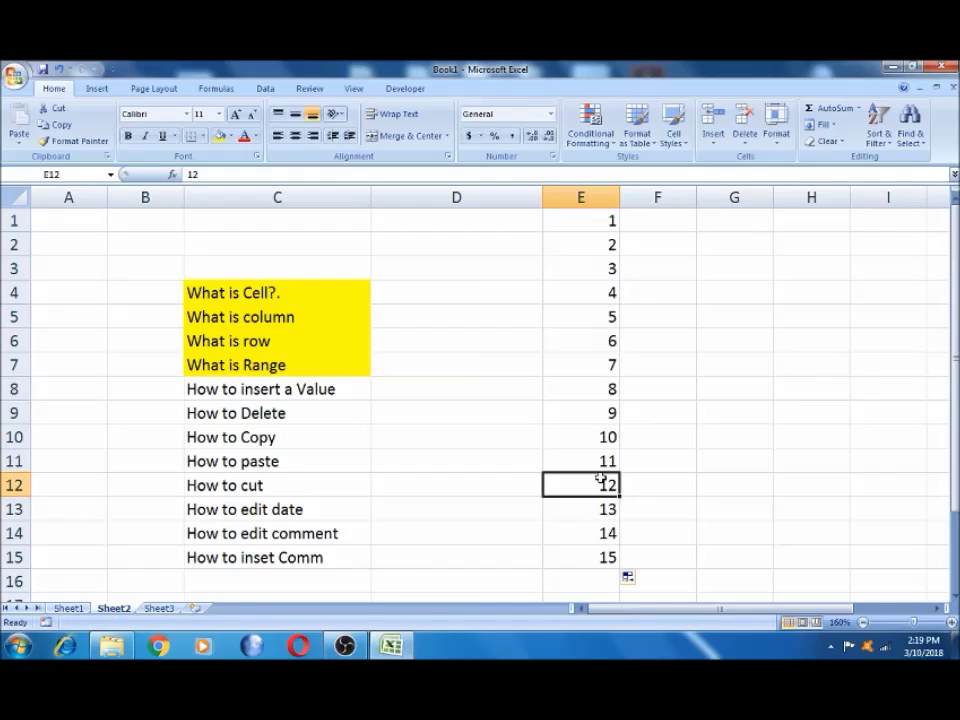
pyautogui.press('Up')
pyautogui.press('Up')
pyautogui.press('Up')
pyautogui.press('Up')
pyautogui.press('Up')
pyautogui.press('Up')
pyautogui.press('Up')
pyautogui.press('Up')
pyautogui.press('Up')
pyautogui.press('Up')
pyautogui.press('Up')
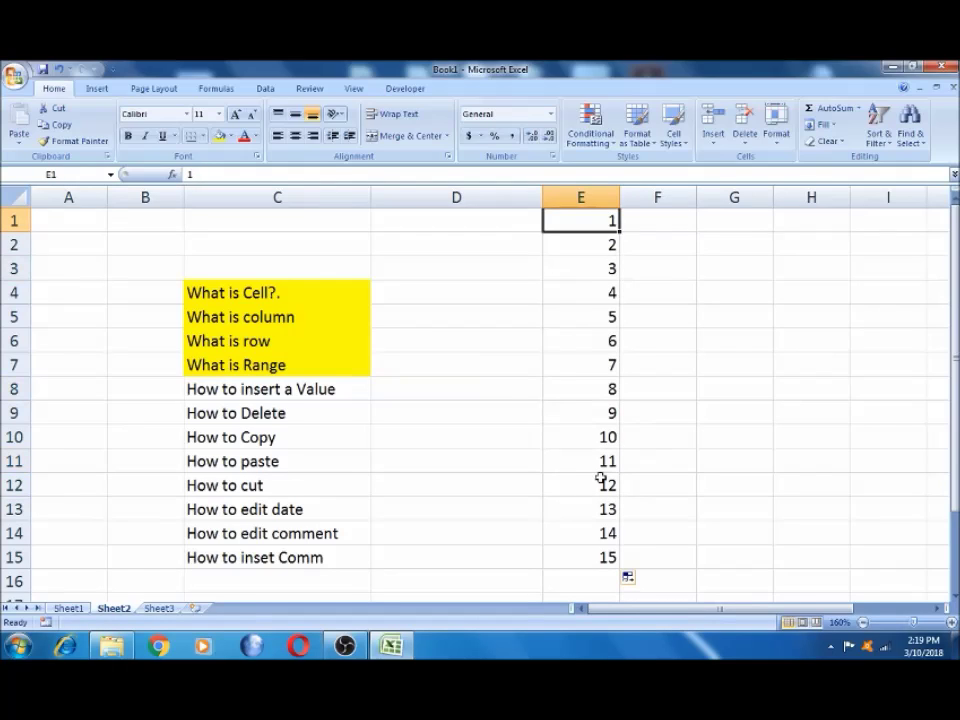
pyautogui.press('Left')
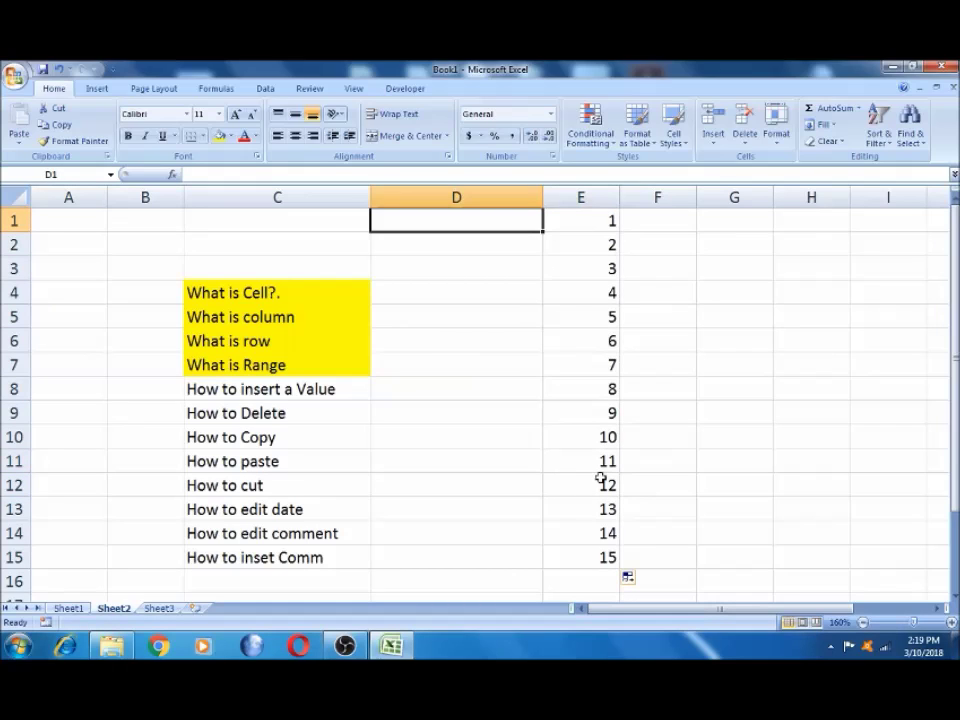
# - Copy the 1–15 series in E1:E15 and paste it into column F
pyautogui.click(574, 223)
pyautogui.hotkey('ctrl', 'shift', 'Down')
pyautogui.hotkey('ctrl', 'c')
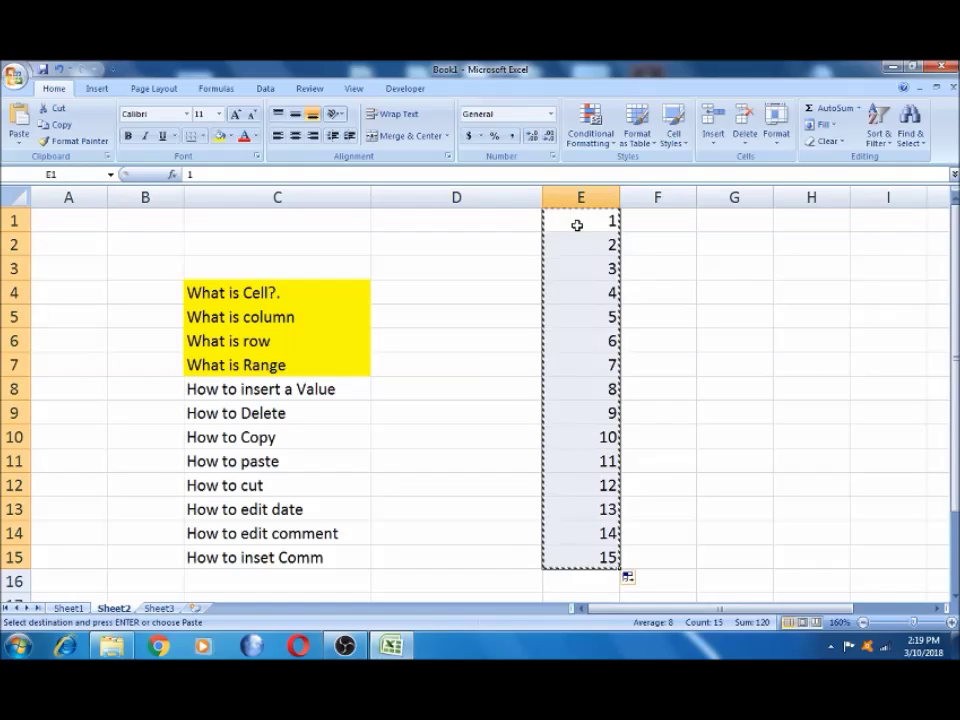
pyautogui.press('Right')
pyautogui.hotkey('ctrl', 'v')
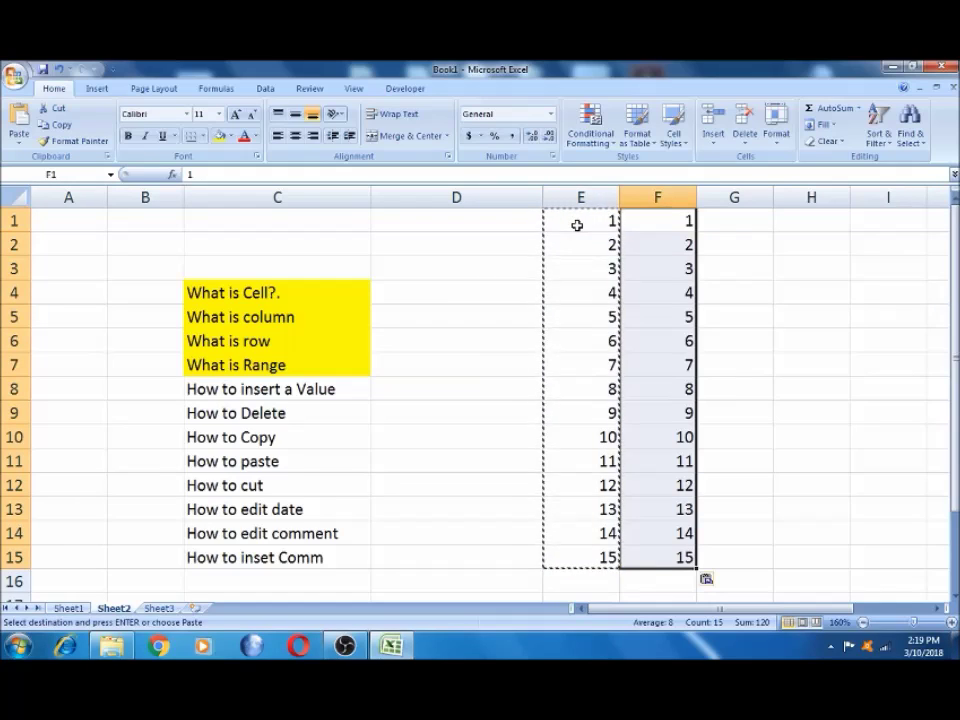
# - Clear the copy outline and enter 2 in cell D5
pyautogui.click(602, 320)
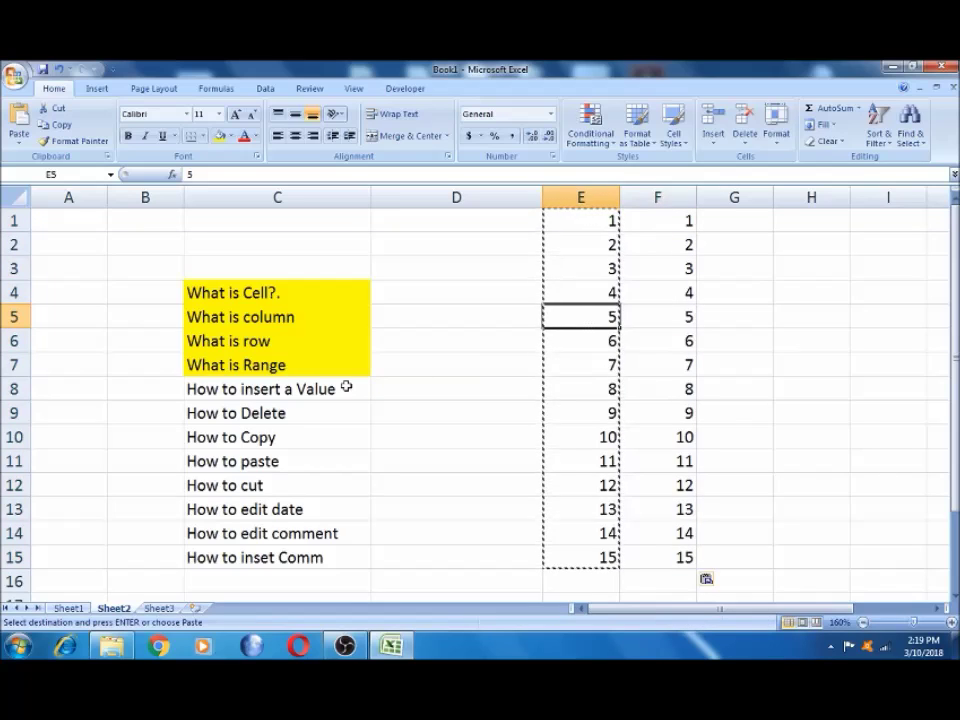
pyautogui.click(236, 396)
pyautogui.click(594, 314)
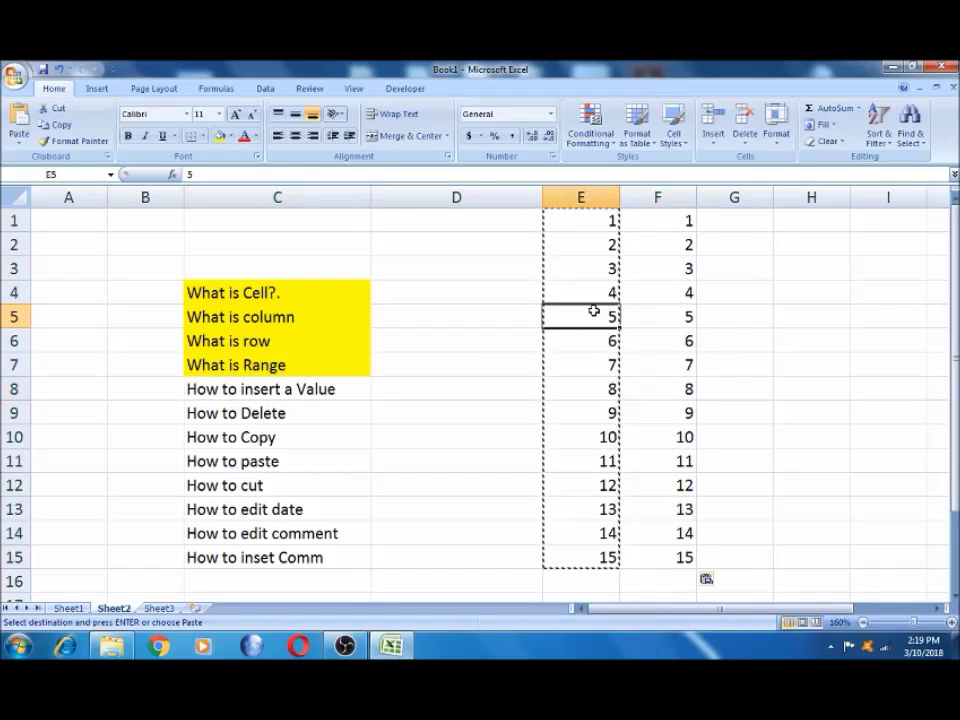
pyautogui.press('Escape')
pyautogui.click(506, 315)
pyautogui.write('2')
pyautogui.press('Tab')
pyautogui.click(506, 315)
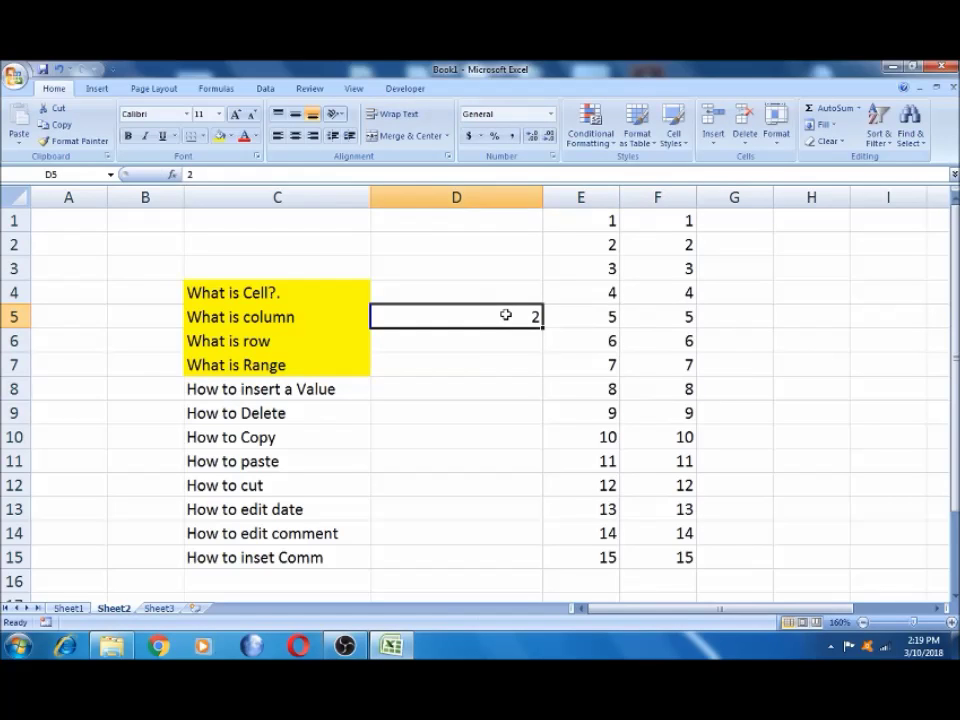
# - Edit E5 from 5 to 151 by adding a 1 at each end
pyautogui.click(578, 315)
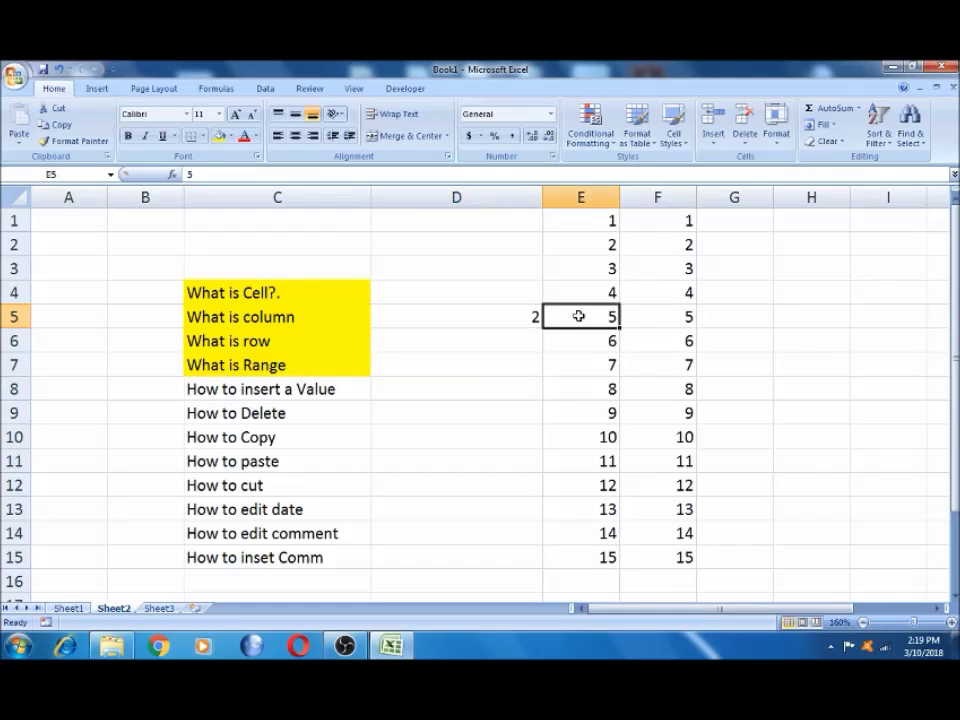
pyautogui.doubleClick(578, 316)
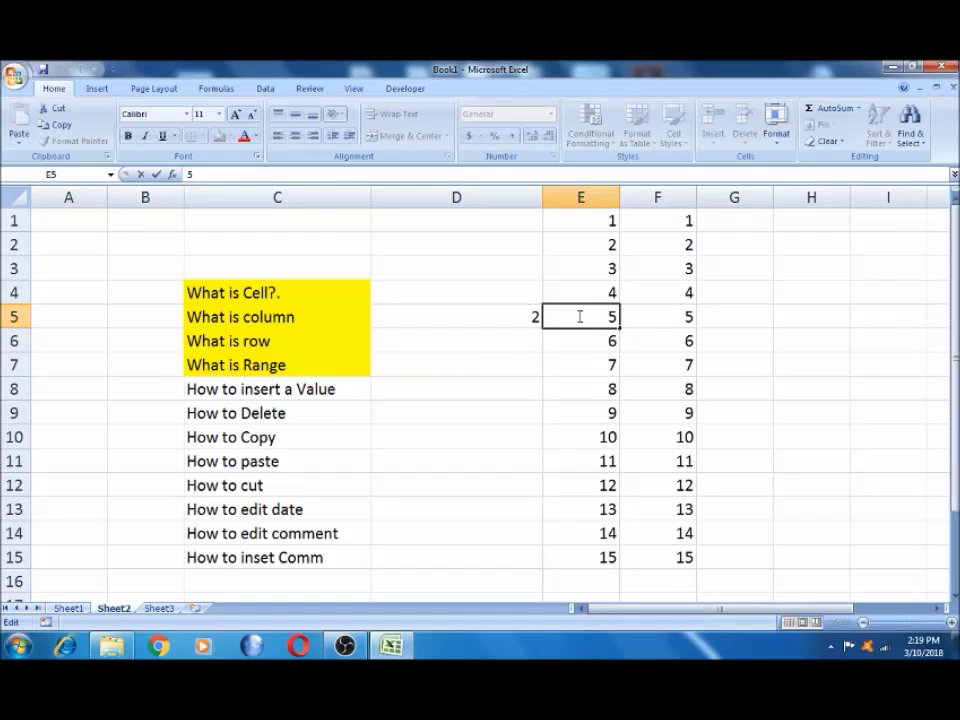
pyautogui.write('1')
pyautogui.press('Home')
pyautogui.press('End')
pyautogui.press('Home')
pyautogui.press('End')
pyautogui.press('Home')
pyautogui.write('1')
pyautogui.press('Tab')
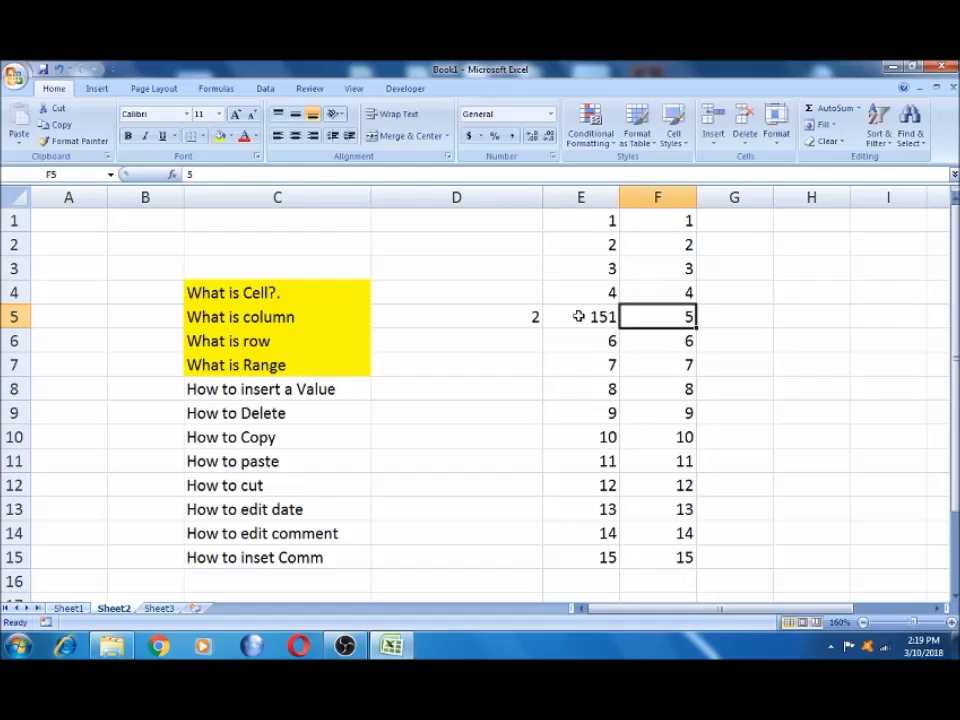
pyautogui.click(578, 316)
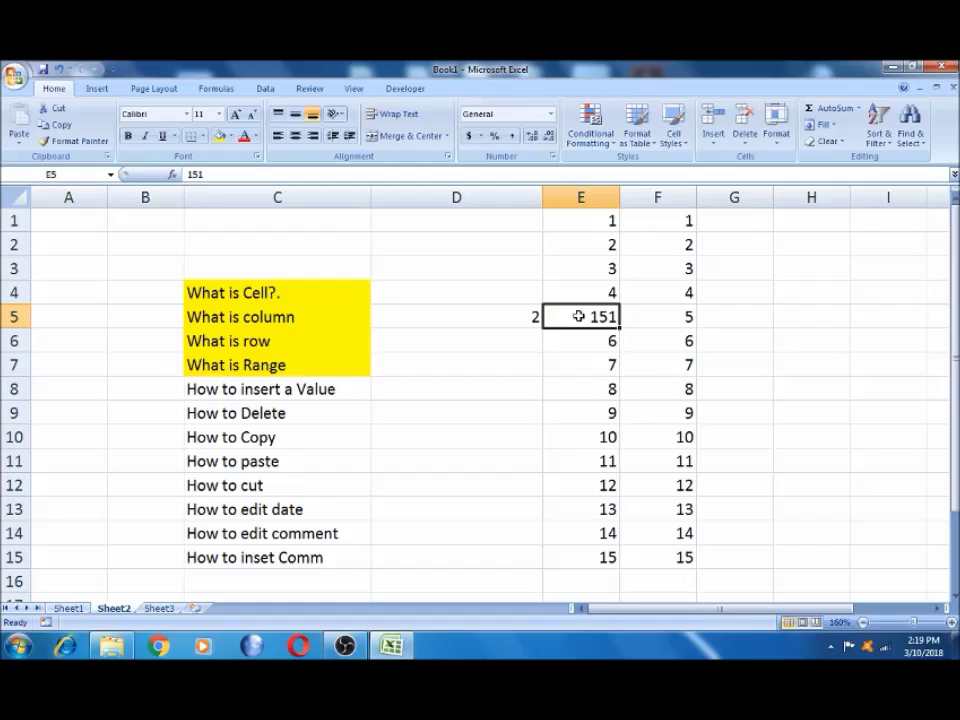
pyautogui.rightClick(580, 318)
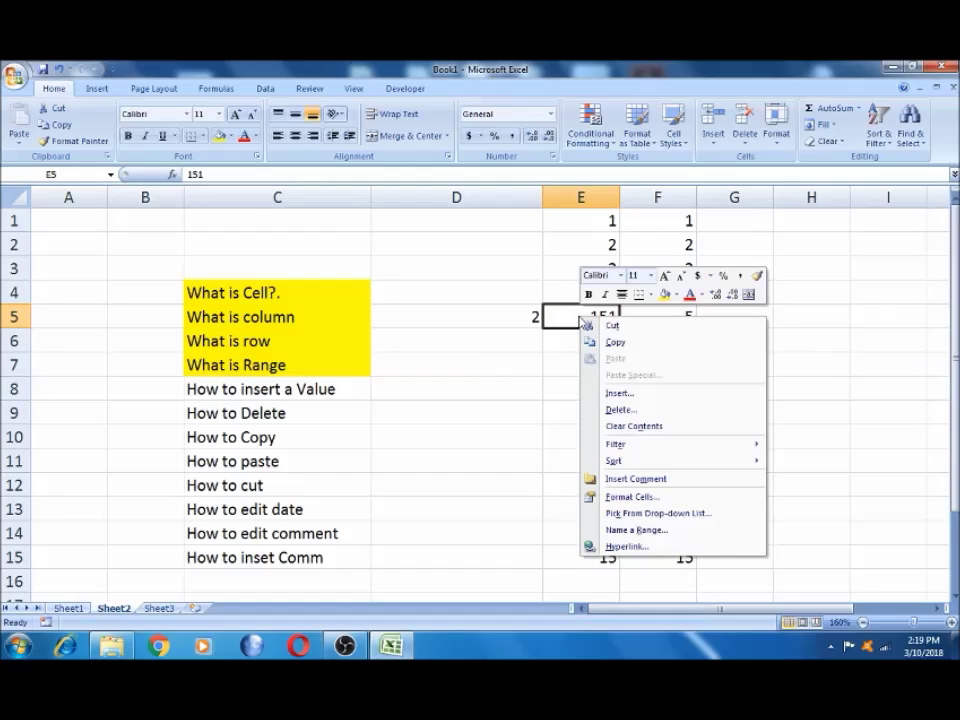
# - Insert a cell at E5 shifting cells right, then enter 55 in it
pyautogui.click(622, 394)
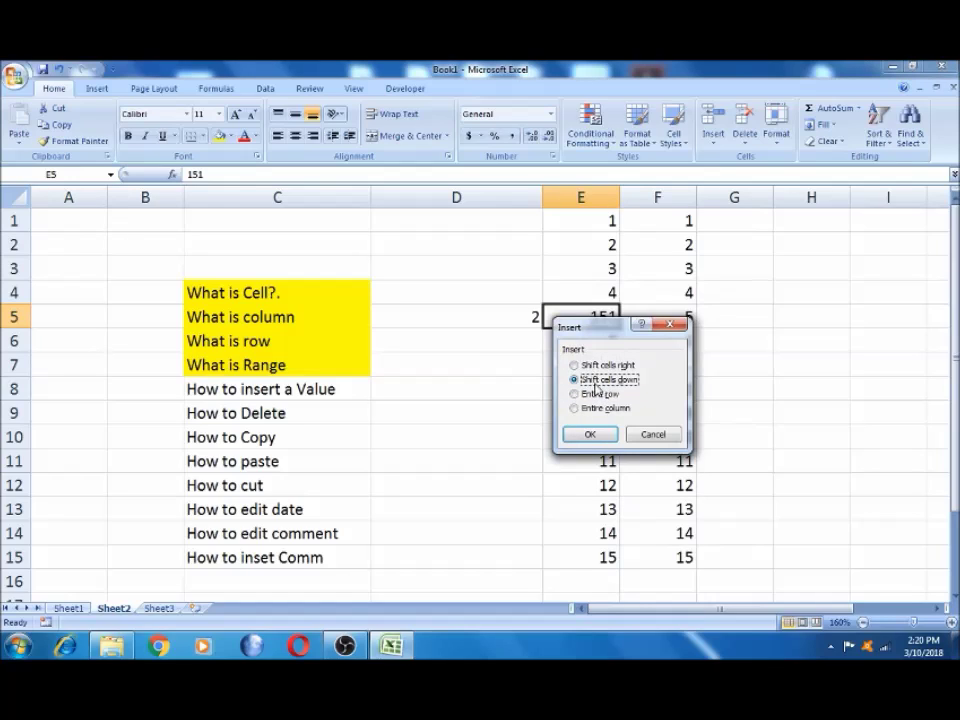
pyautogui.click(605, 366)
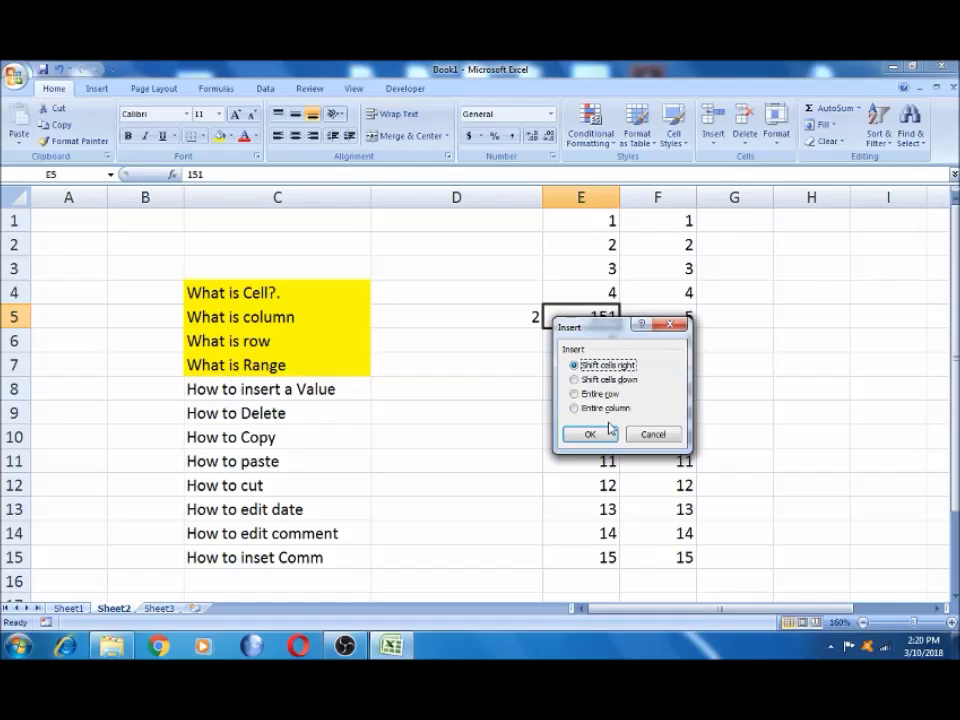
pyautogui.click(598, 438)
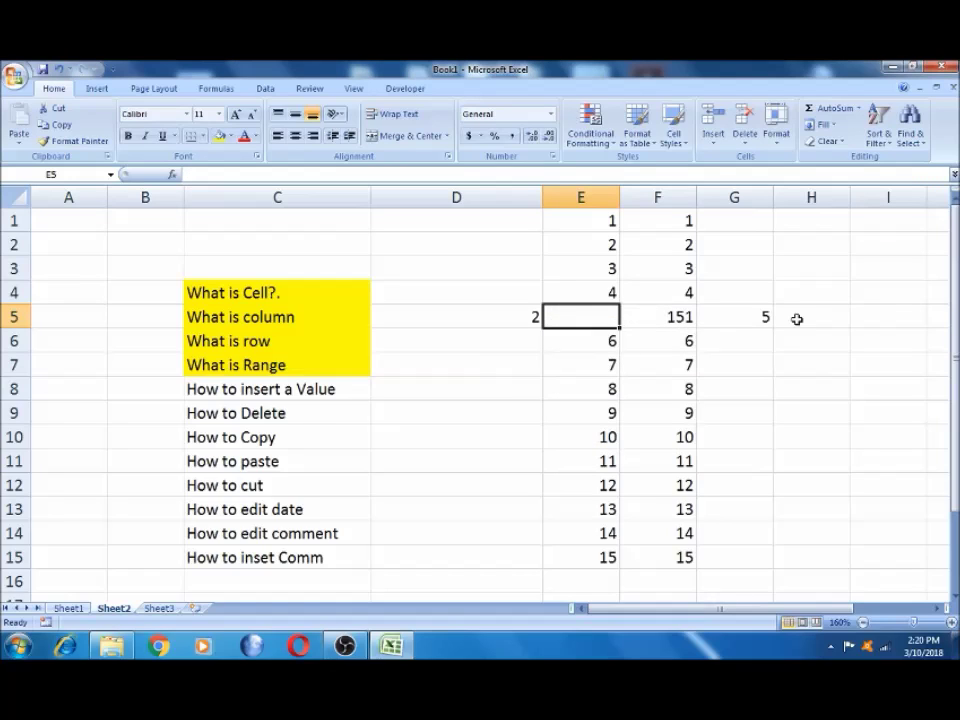
pyautogui.write('55')
pyautogui.press('Tab')
pyautogui.click(594, 316)
# - Insert a cell at E5 shifting column E down, and type 'ha' into it
pyautogui.rightClick(594, 316)
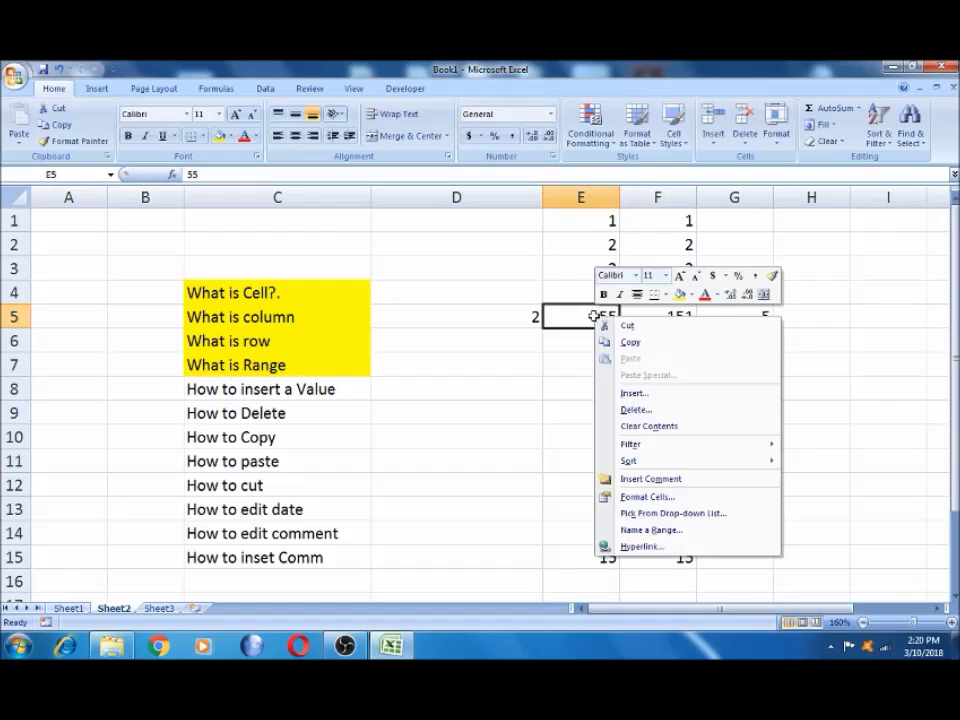
pyautogui.click(632, 396)
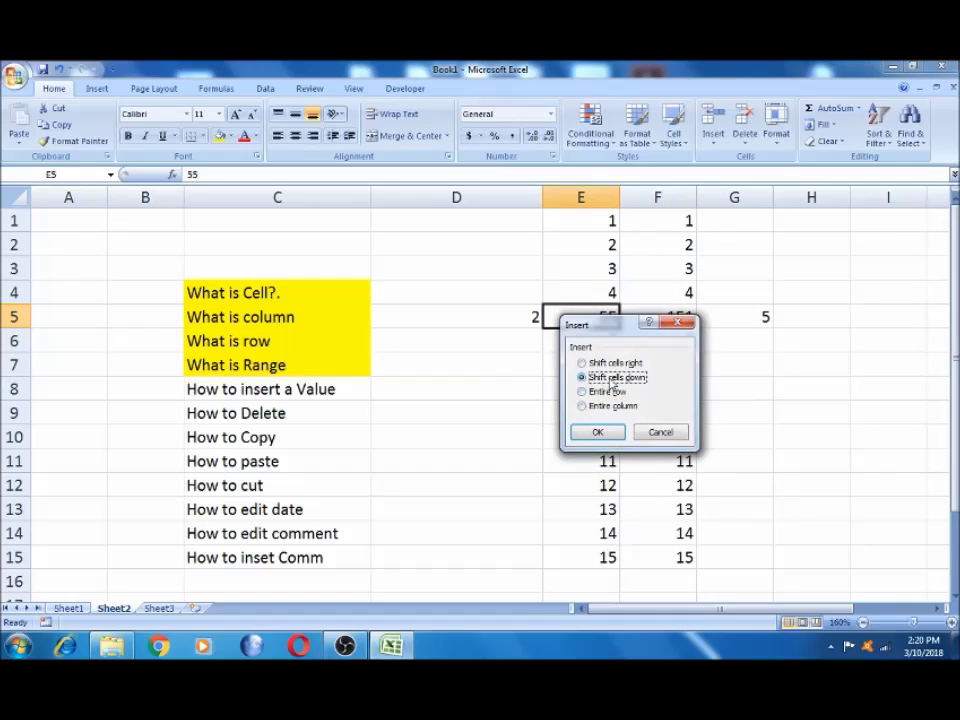
pyautogui.click(611, 433)
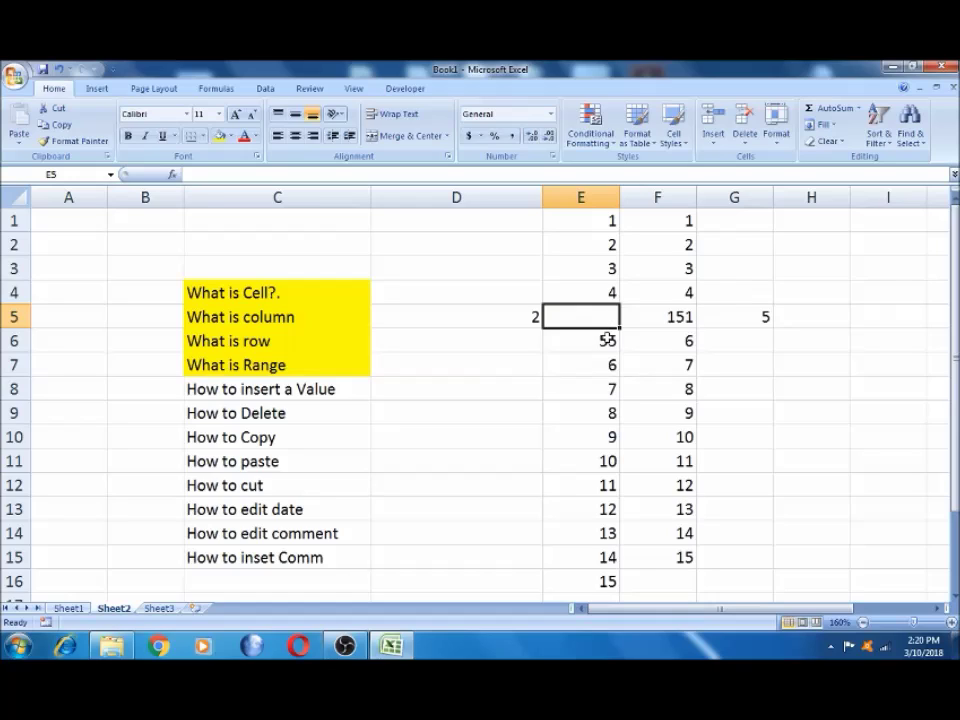
pyautogui.write('ha')
pyautogui.press('Tab')
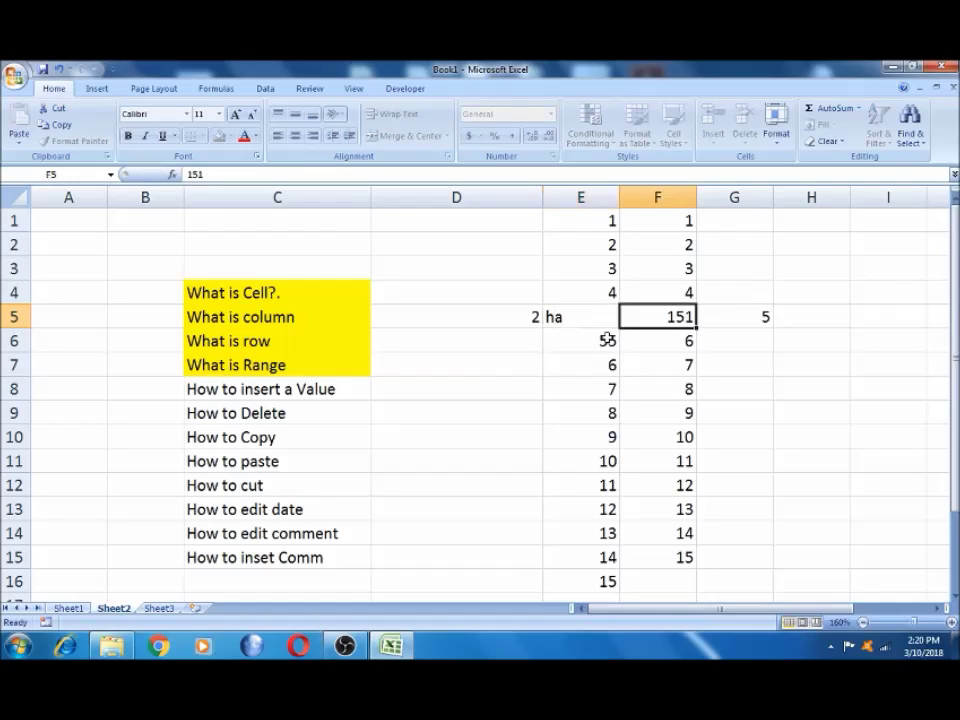
# - Overwrite E5 with 56, then replace it with 'a'
pyautogui.press('Left')
pyautogui.write('56')
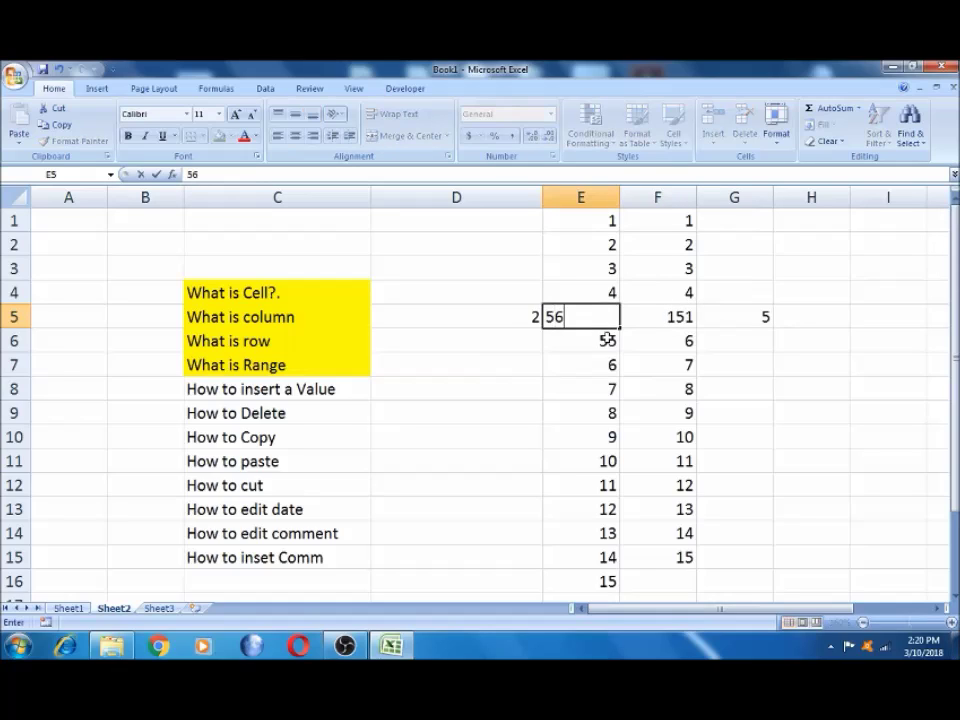
pyautogui.press('Tab')
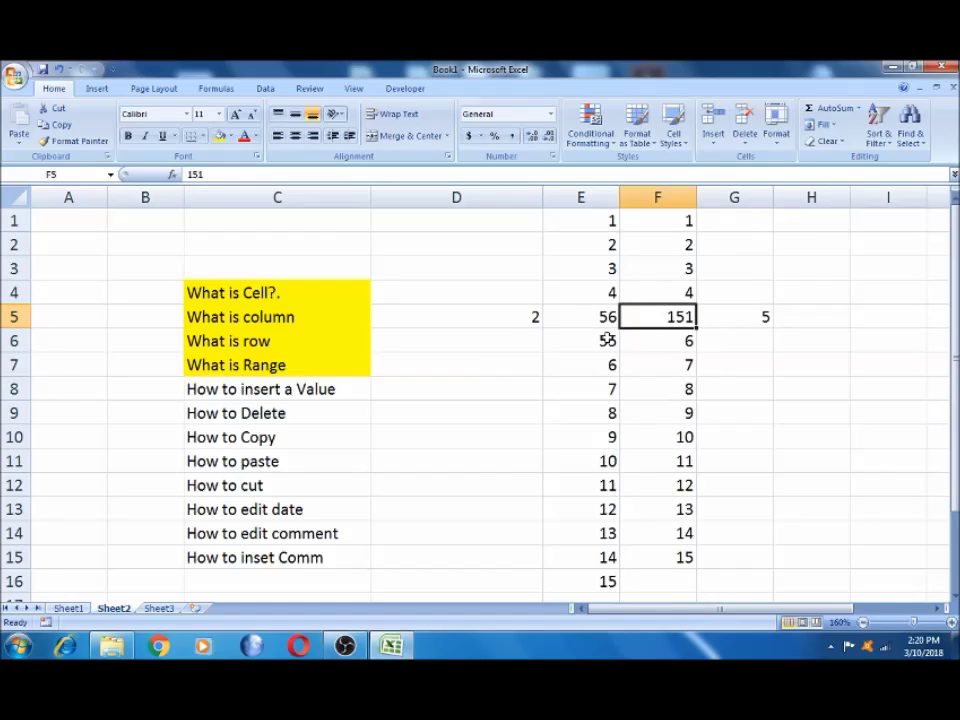
pyautogui.click(609, 317)
pyautogui.write('a')
pyautogui.press('Tab')
# - Check the contents of E5 and E6, then select the whole of row 5
pyautogui.click(590, 316)
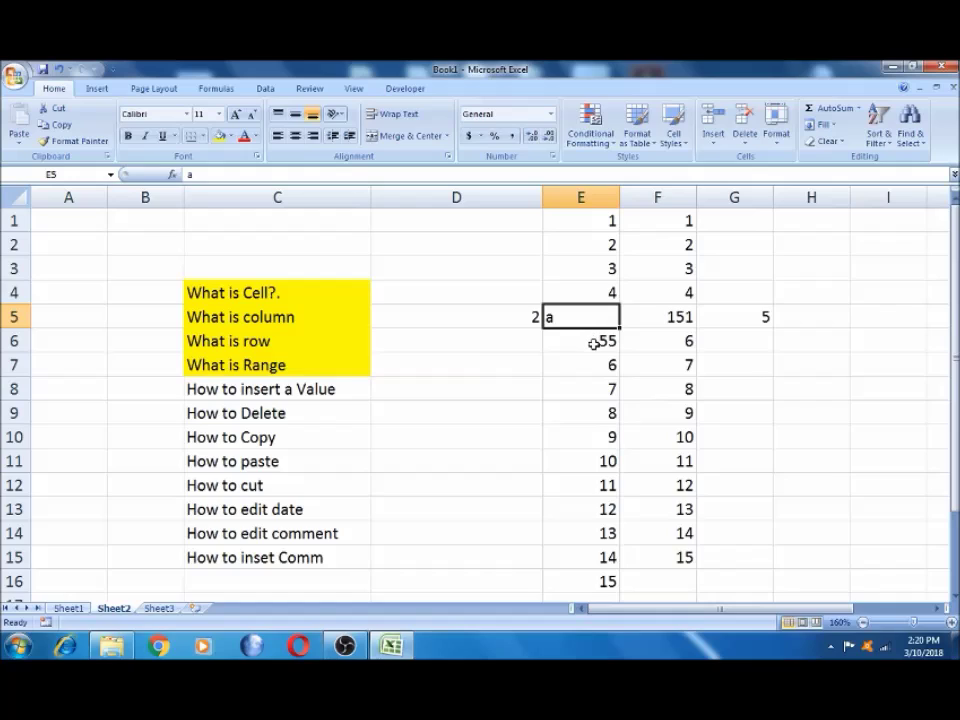
pyautogui.click(594, 343)
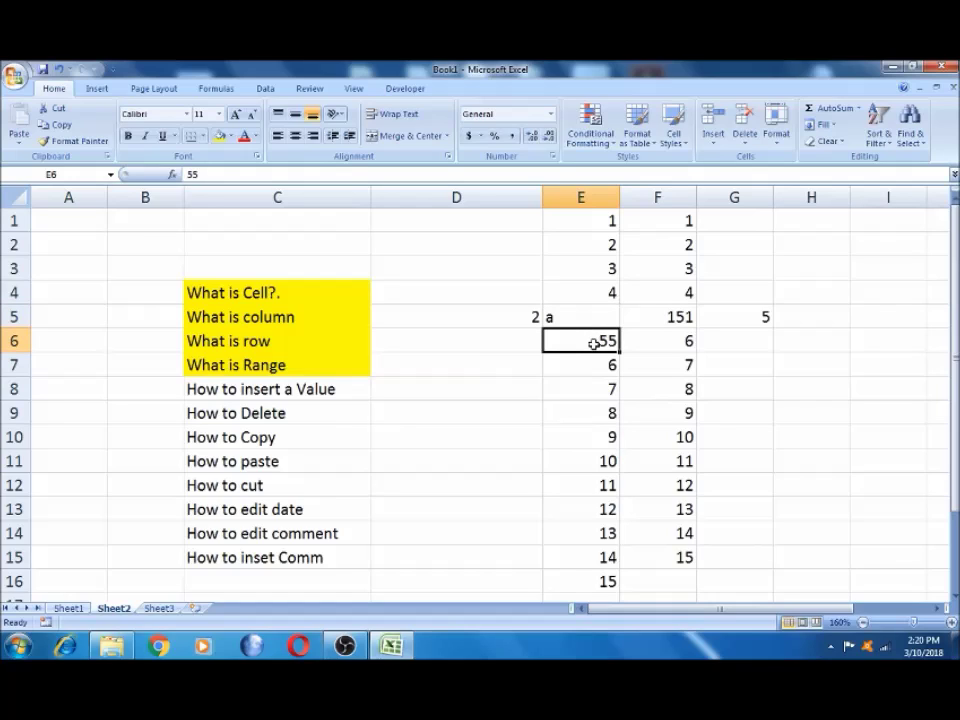
pyautogui.click(588, 318)
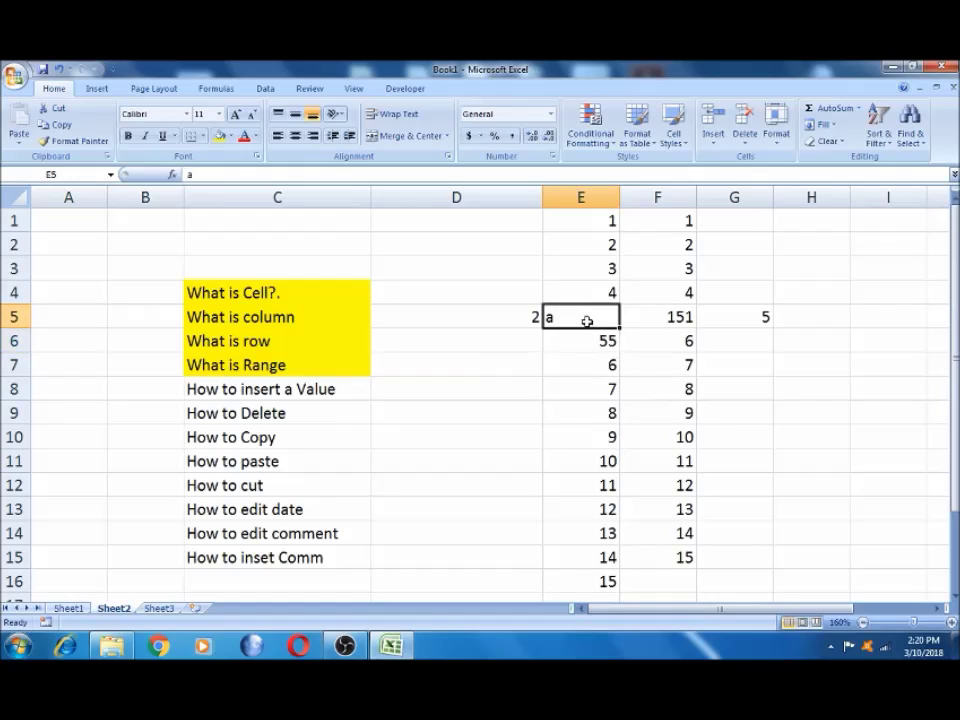
pyautogui.click(593, 344)
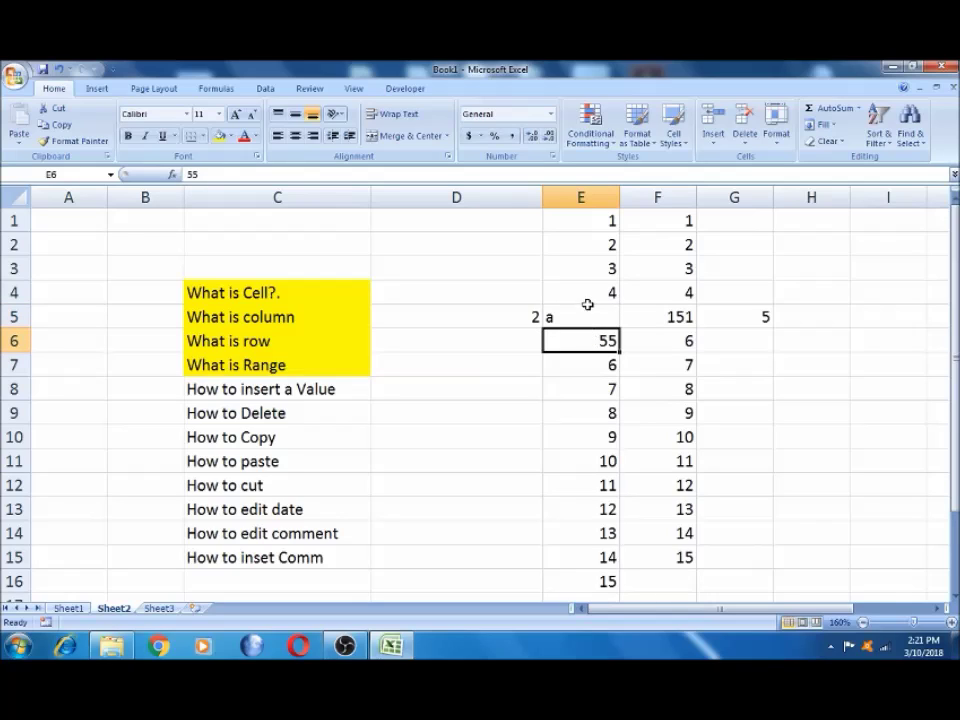
pyautogui.click(588, 315)
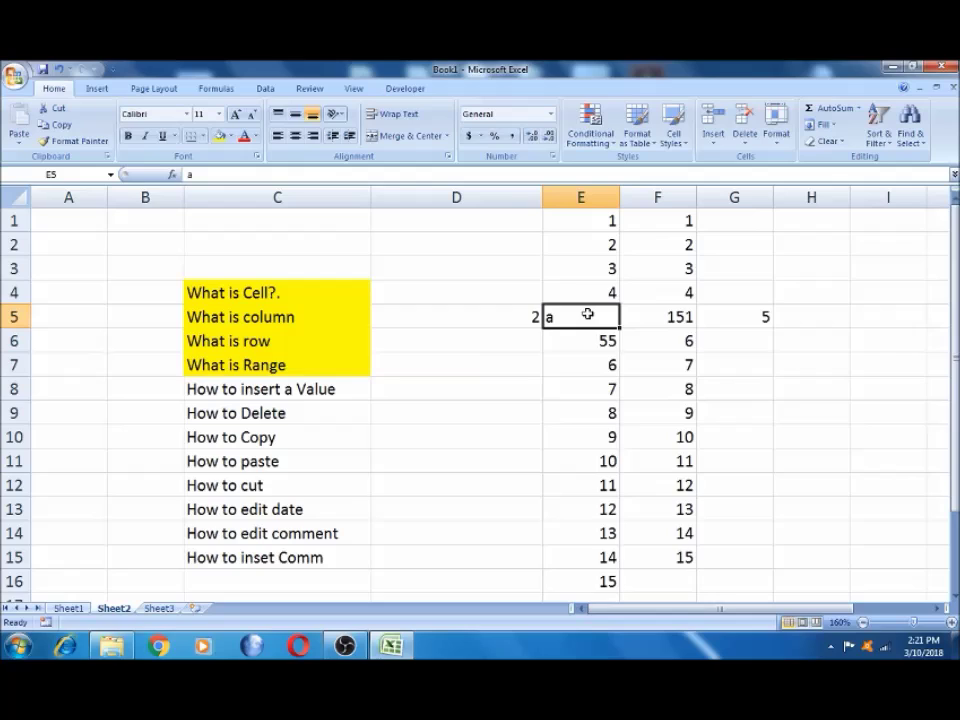
pyautogui.hotkey('shift', 'space')
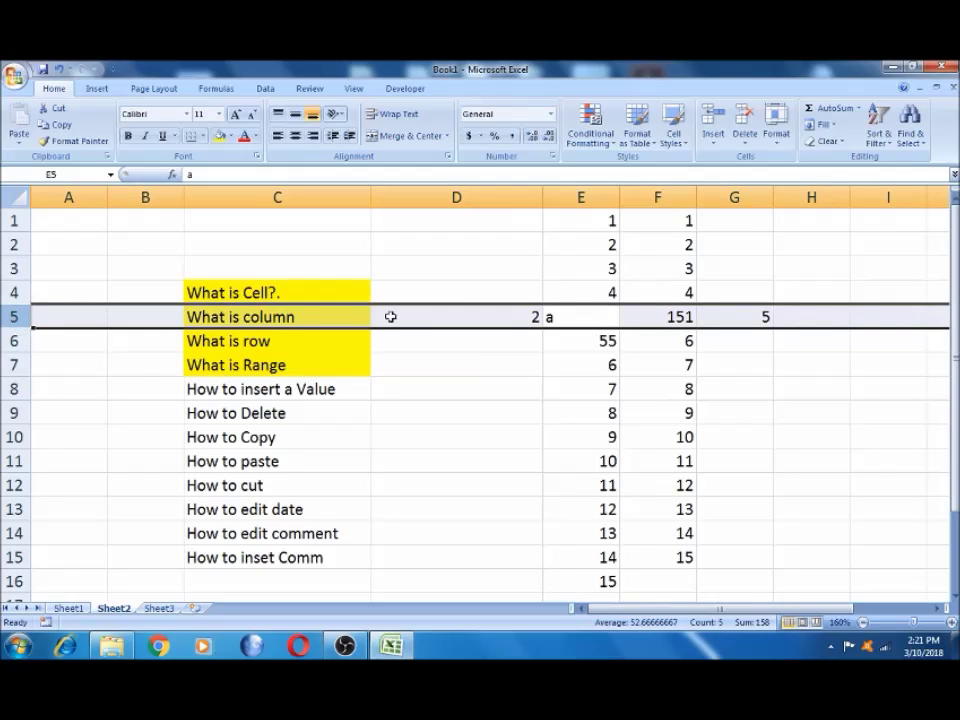
# - Insert a blank row 5 above the 'What is column' row
pyautogui.rightClick(14, 316)
pyautogui.click(60, 396)
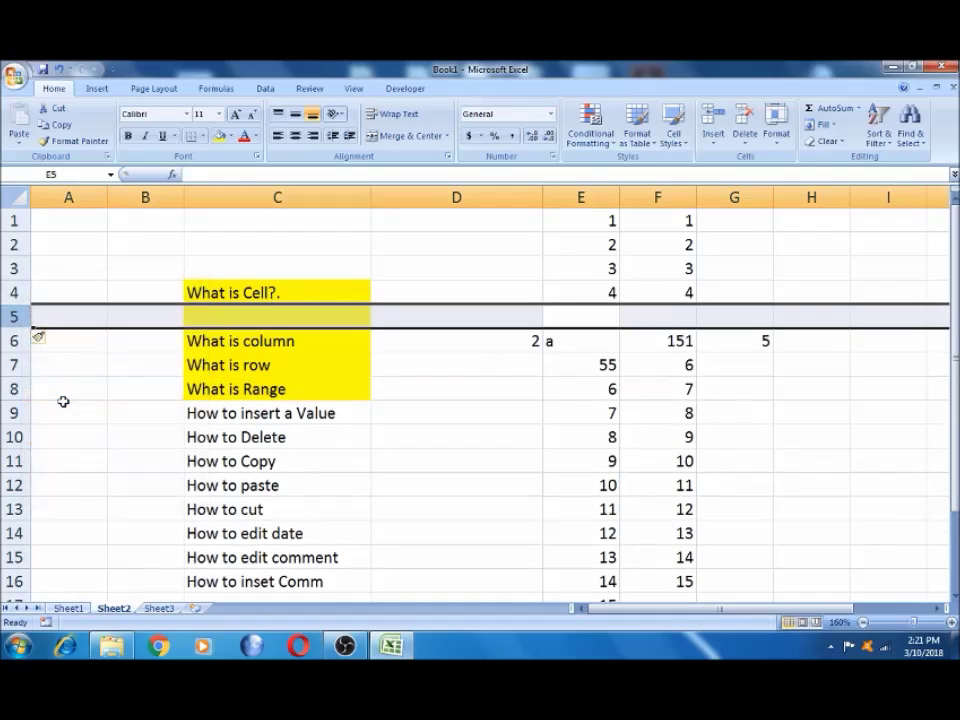
pyautogui.click(324, 312)
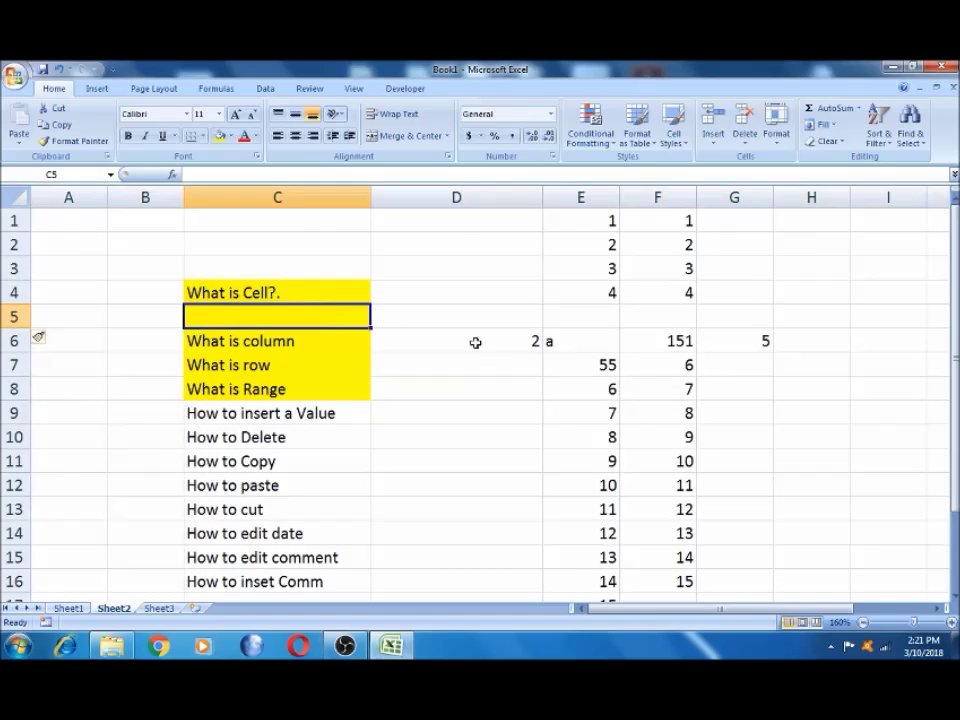
# - Insert a column at E and undo it, then select the data block C6:G16
pyautogui.rightClick(580, 195)
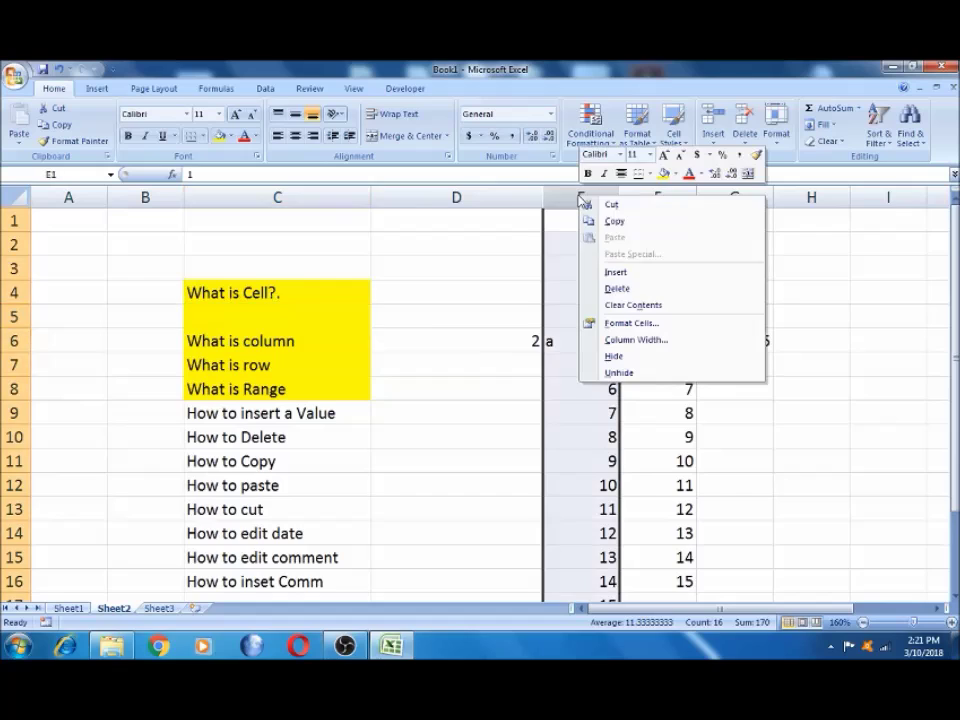
pyautogui.click(625, 273)
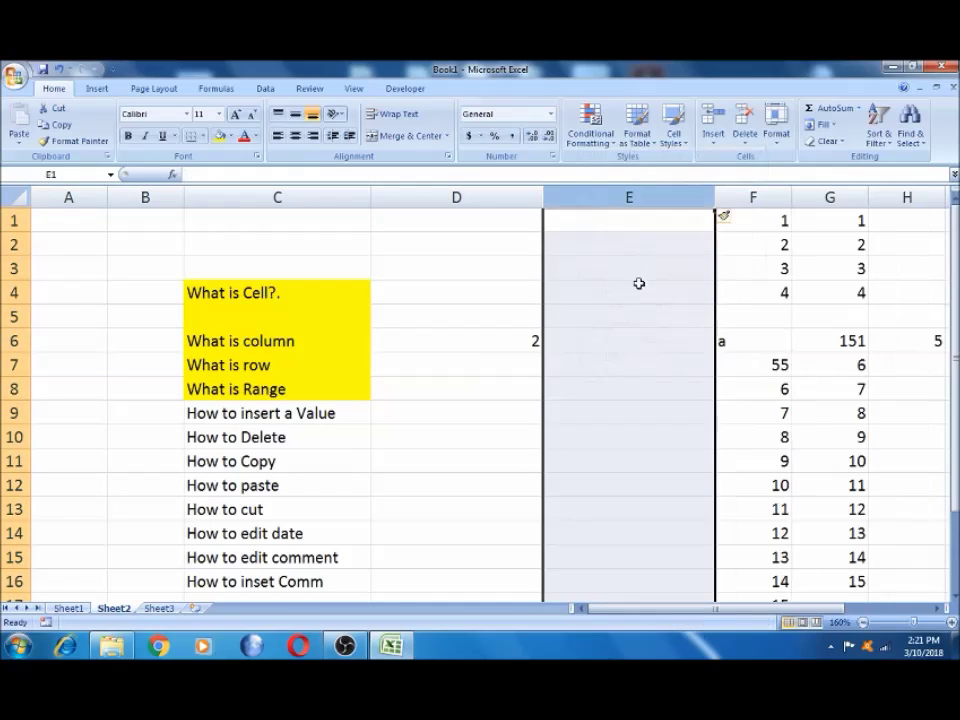
pyautogui.hotkey('ctrl', 'z')
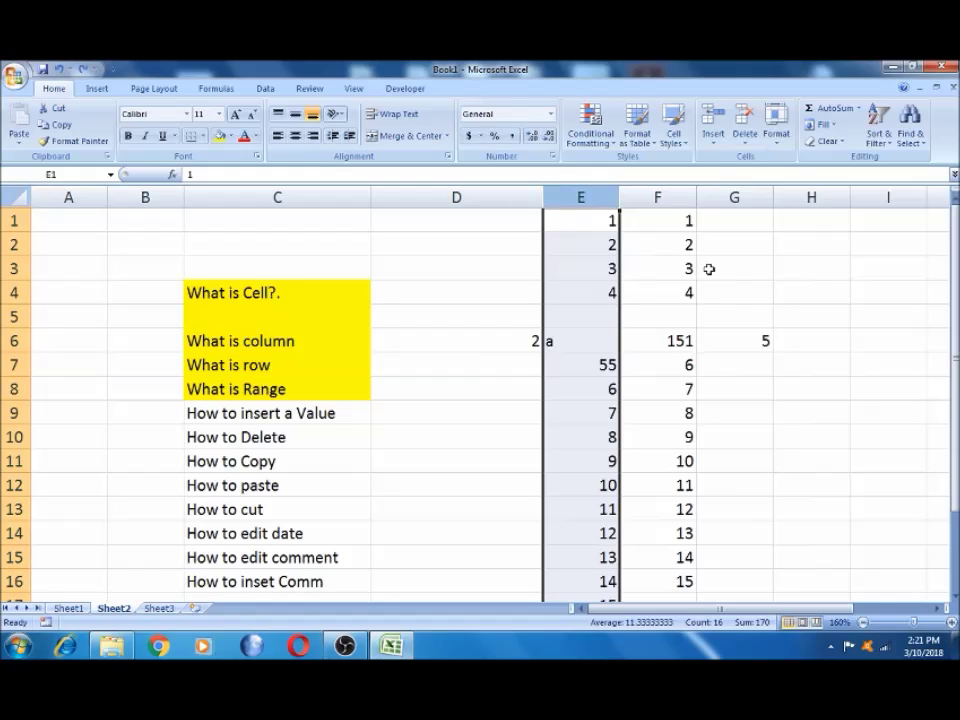
pyautogui.click(336, 414)
pyautogui.hotkey('ctrl', 'a')
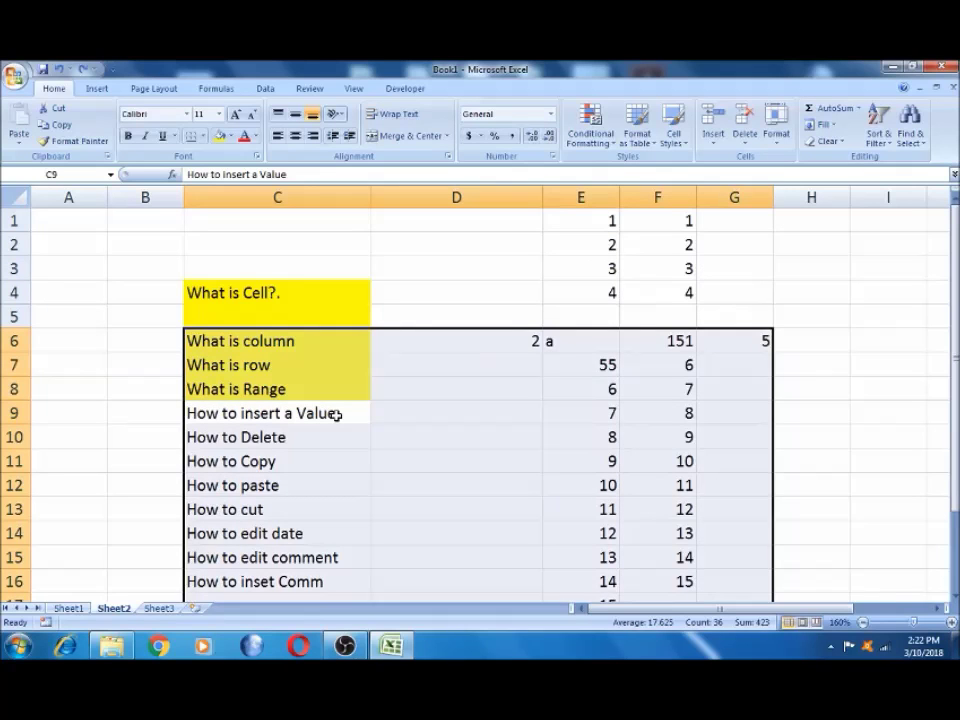
# - Give C9 'How to insert a Value' the same yellow fill as the questions above
pyautogui.click(321, 339)
pyautogui.click(281, 391)
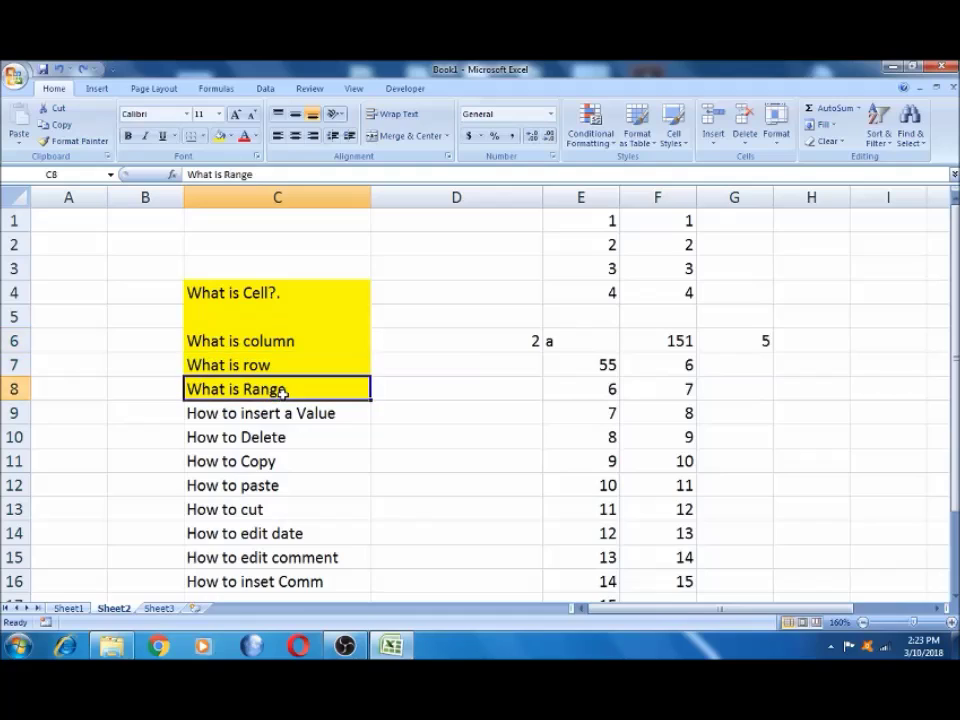
pyautogui.click(283, 414)
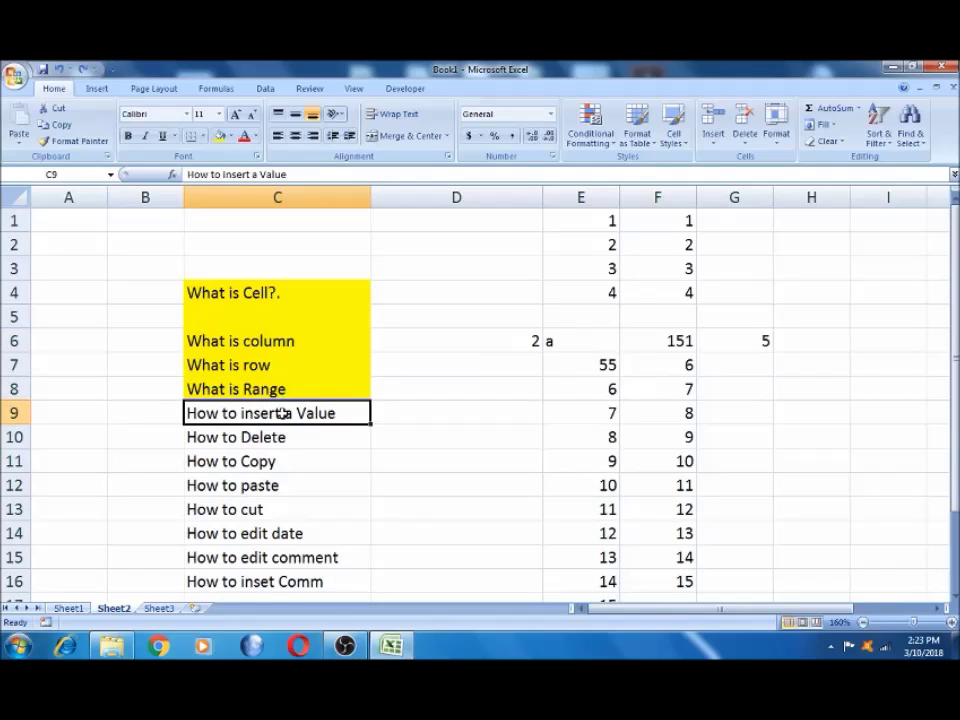
pyautogui.click(219, 136)
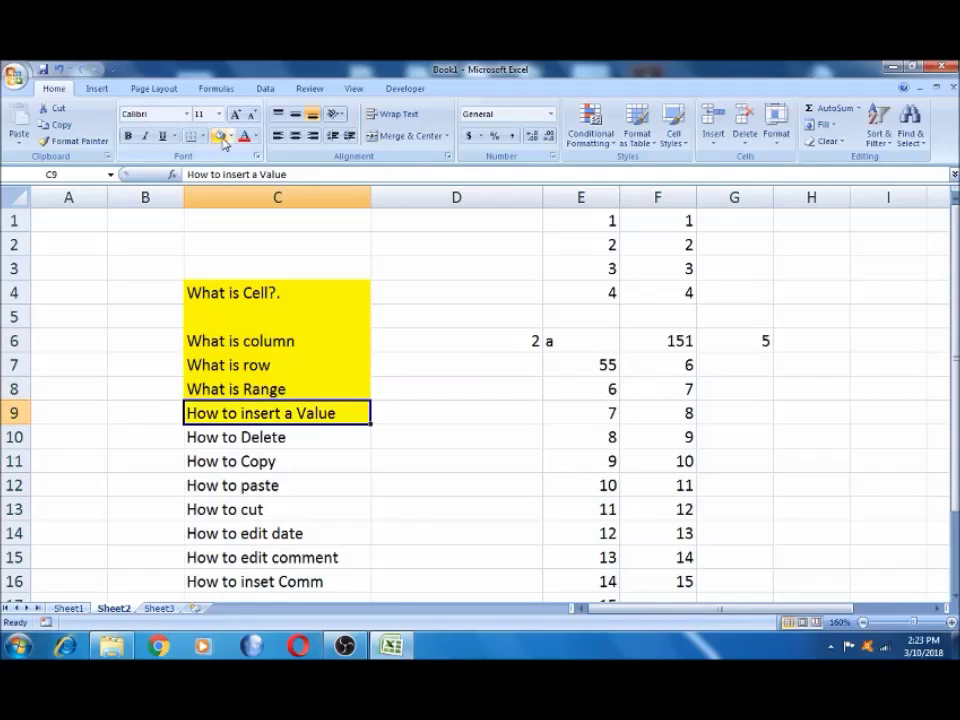
pyautogui.click(955, 597)
pyautogui.click(955, 597)
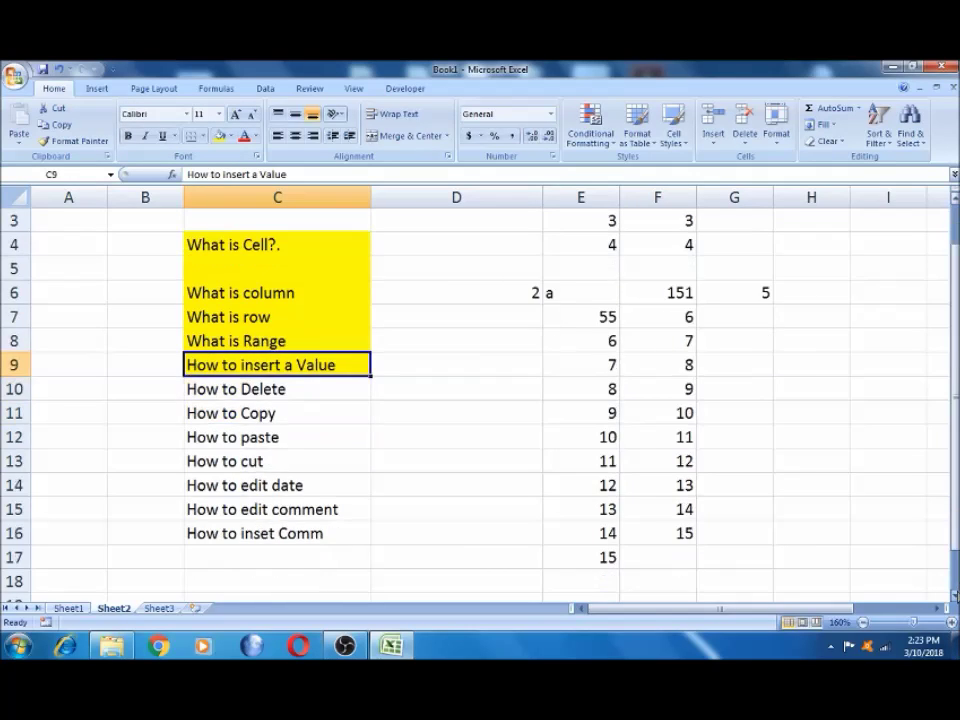
pyautogui.click(955, 597)
pyautogui.click(955, 597)
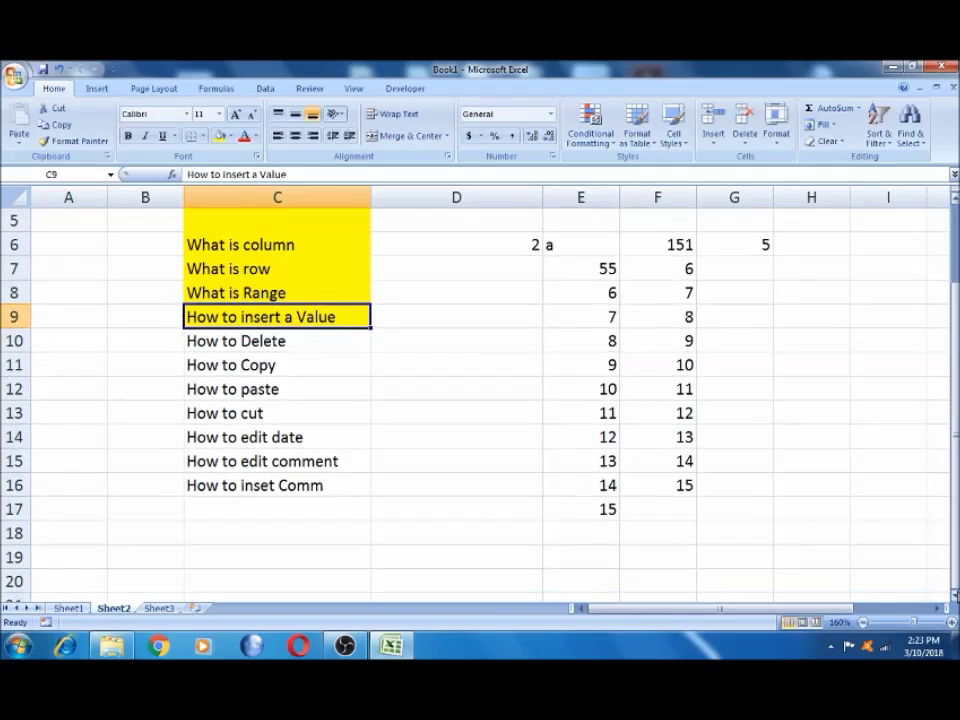
pyautogui.click(287, 341)
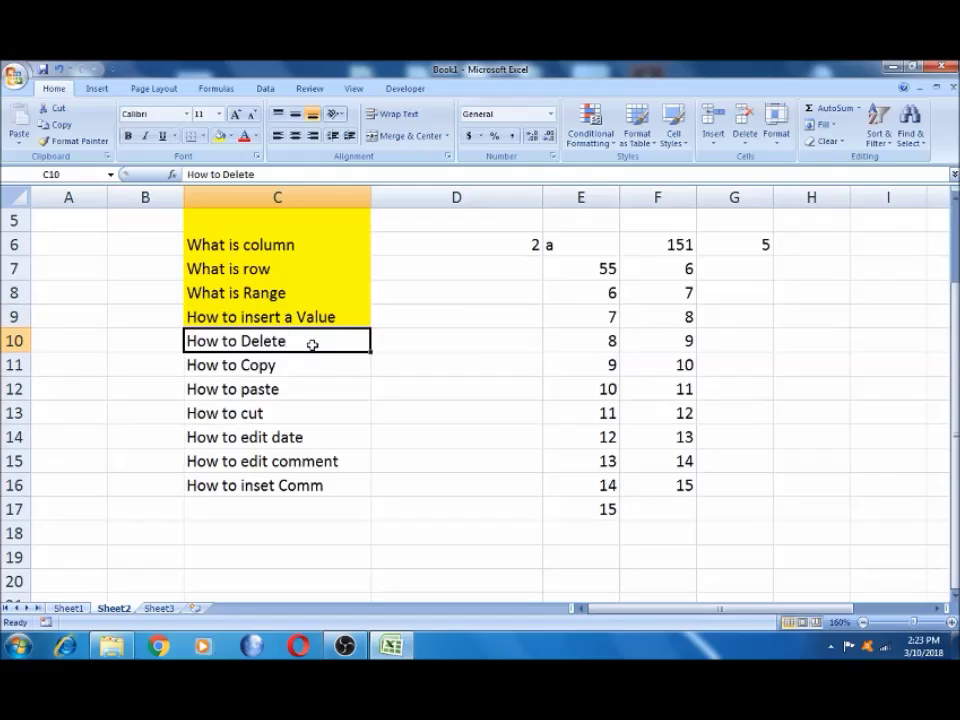
pyautogui.click(579, 337)
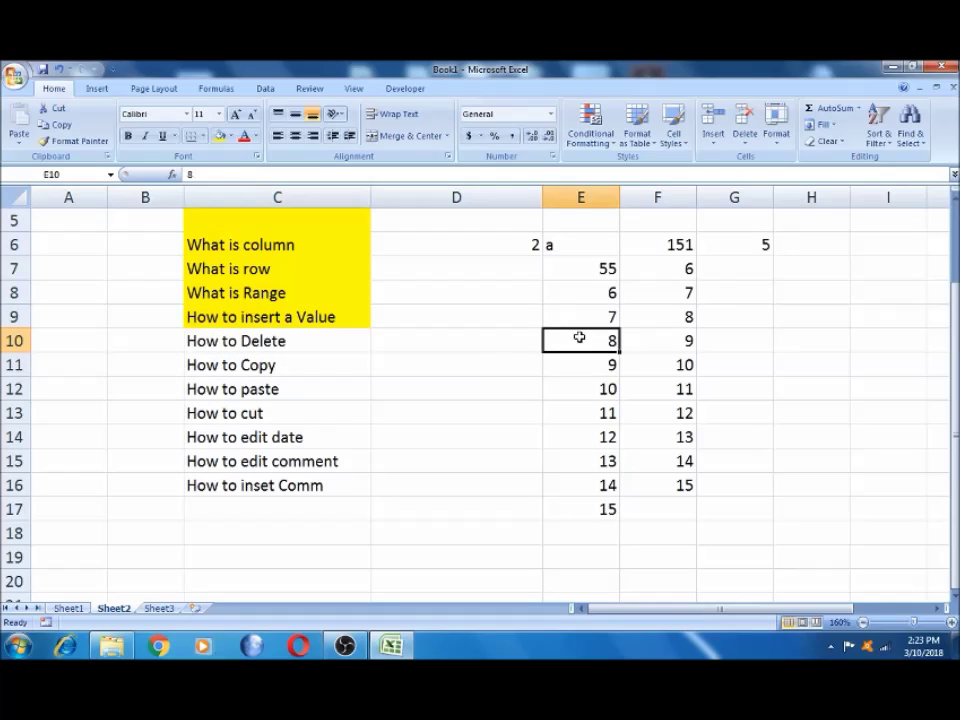
# - Delete the value 8 from E10 and the values 9 to 12 from E11:E14
pyautogui.click(581, 366)
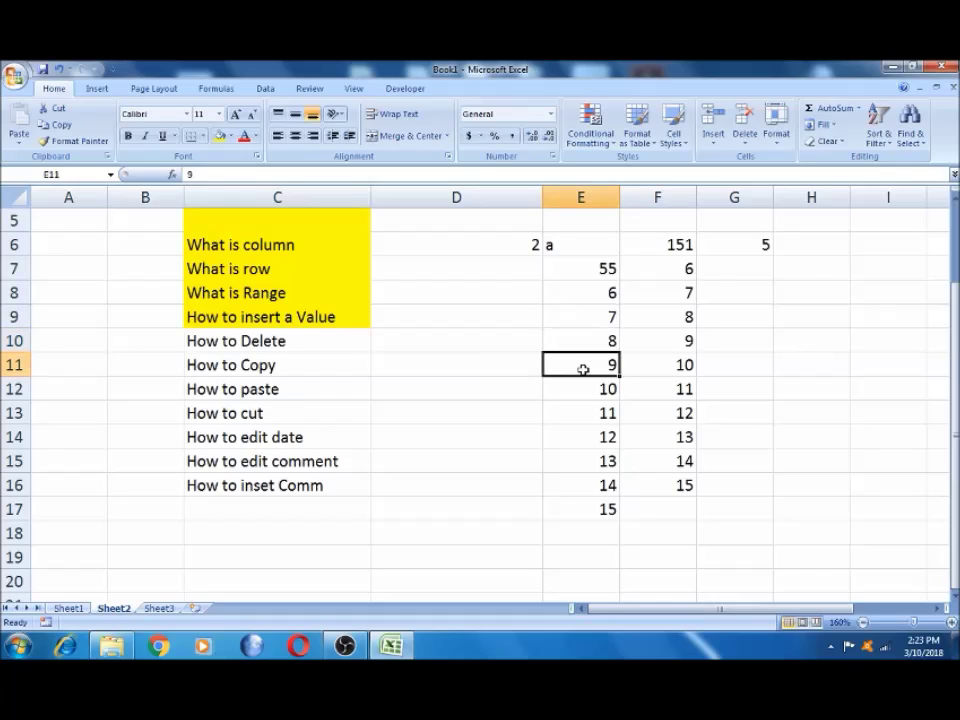
pyautogui.click(584, 344)
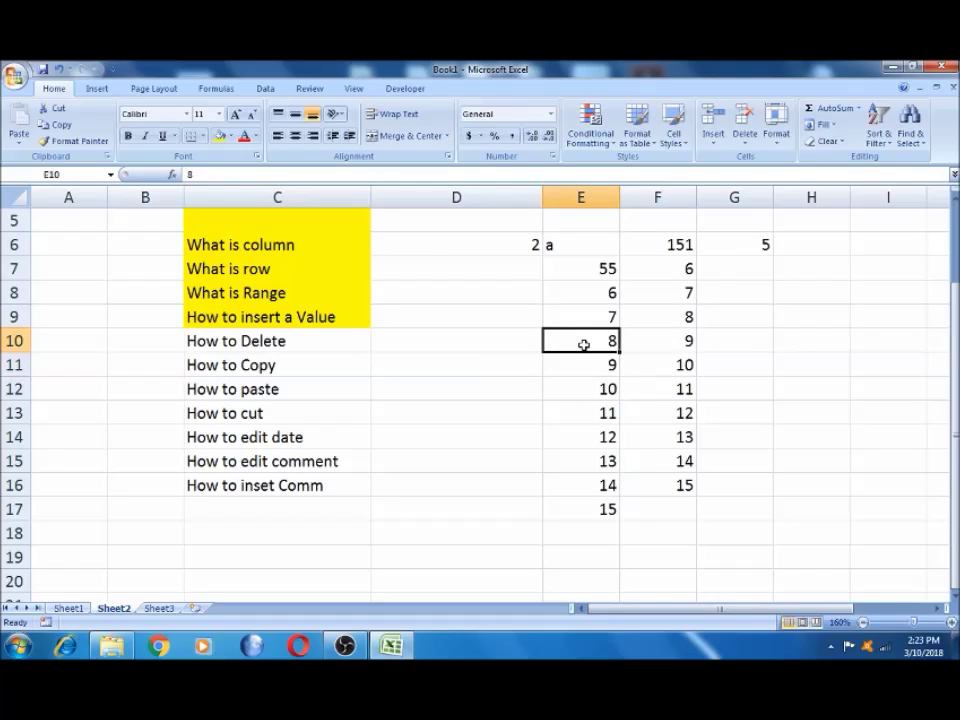
pyautogui.press('Delete')
pyautogui.press('Left')
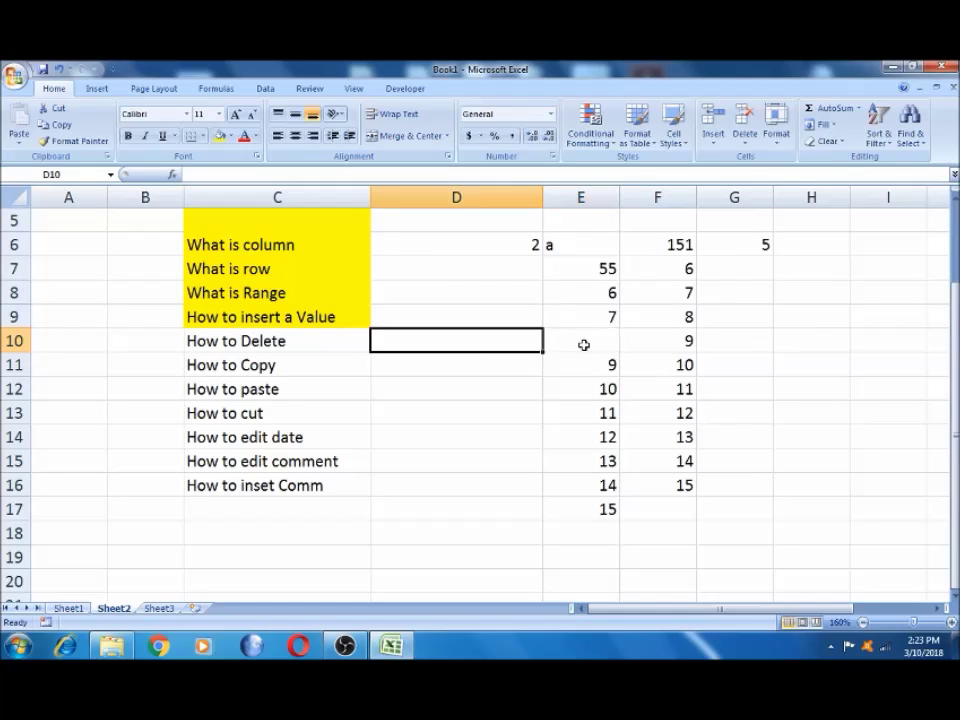
pyautogui.press('Right')
pyautogui.press('Down')
pyautogui.hotkey('shift', 'Down')
pyautogui.hotkey('shift', 'Down')
pyautogui.hotkey('shift', 'Down')
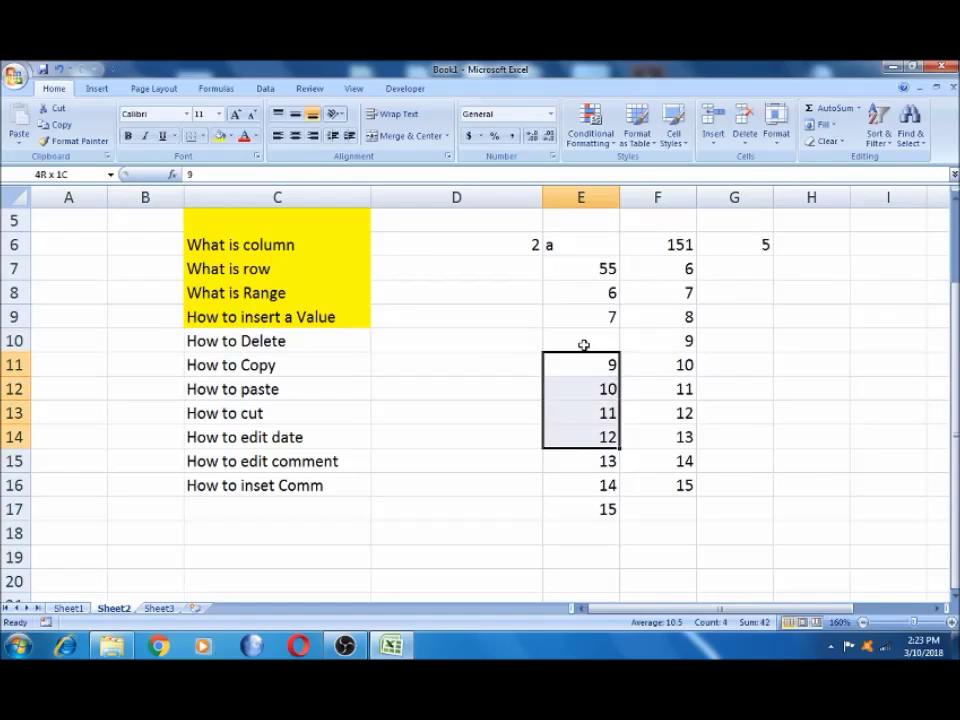
pyautogui.press('Delete')
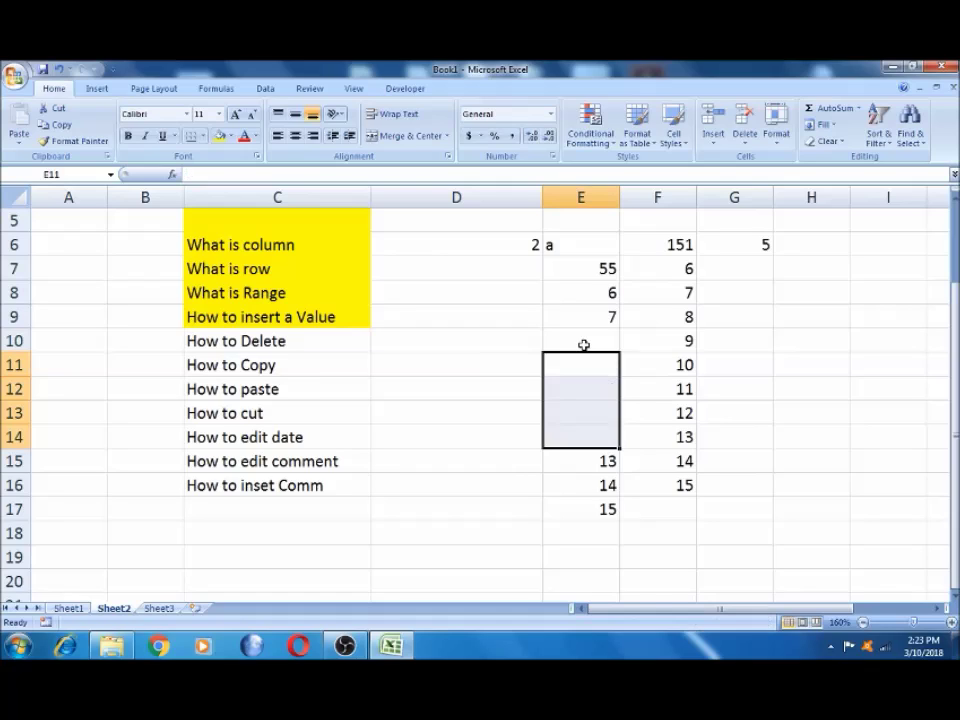
# - Delete cell F8 holding 7, shifting the cells below it up
pyautogui.click(671, 289)
pyautogui.rightClick(677, 291)
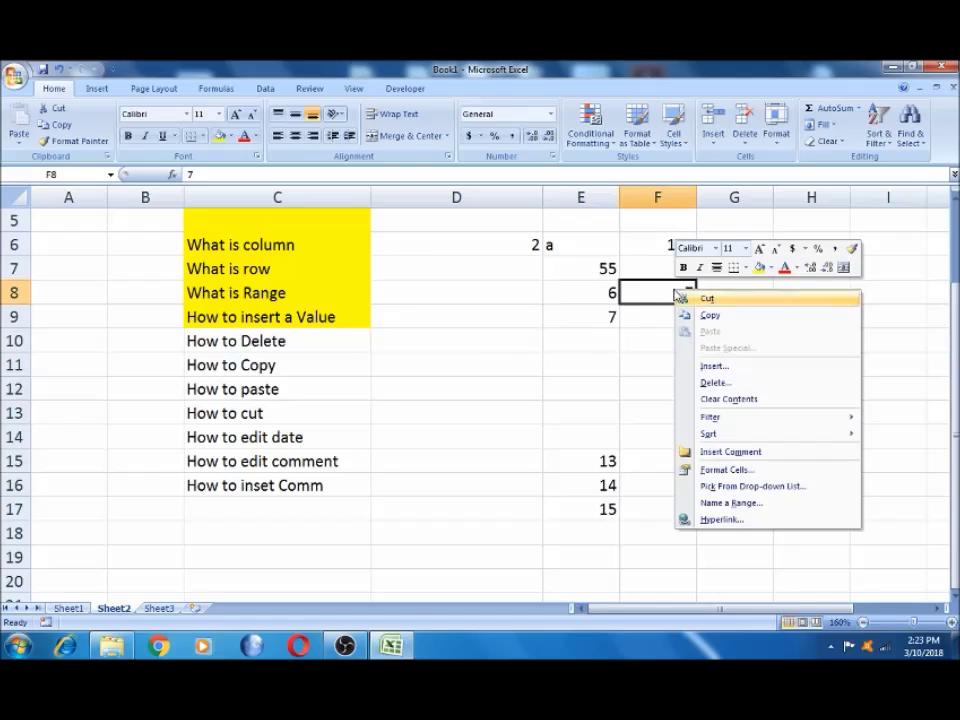
pyautogui.click(708, 385)
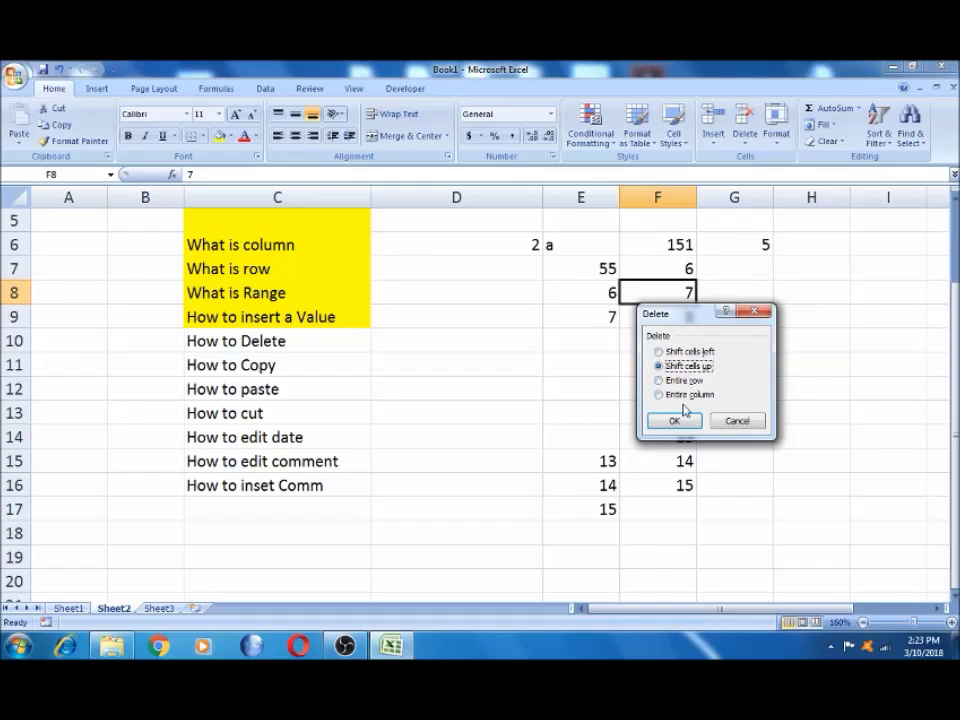
pyautogui.click(662, 354)
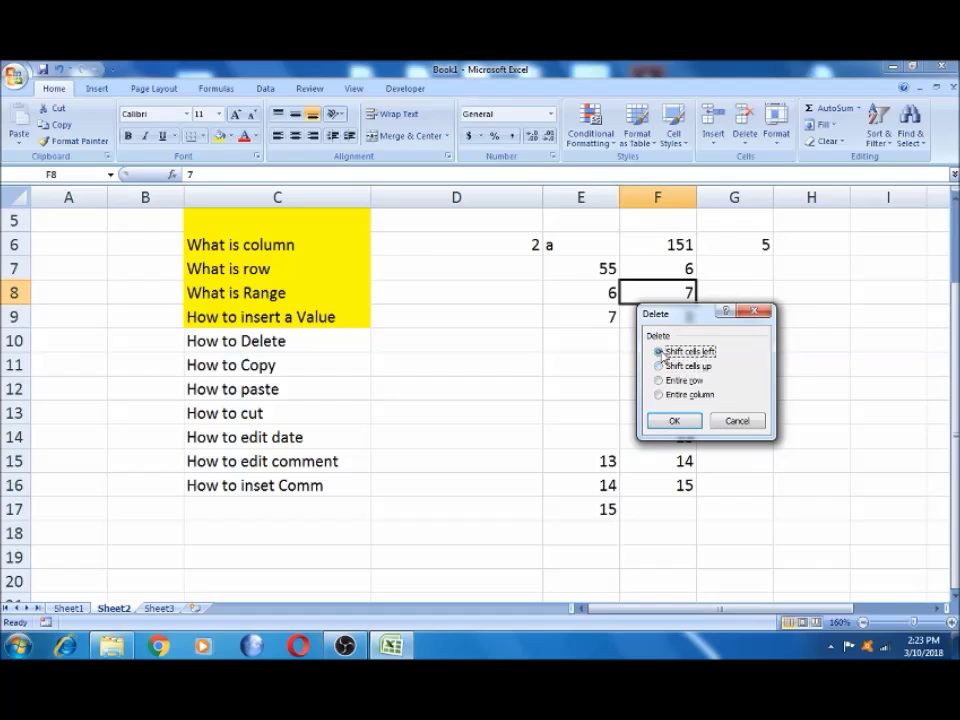
pyautogui.click(660, 367)
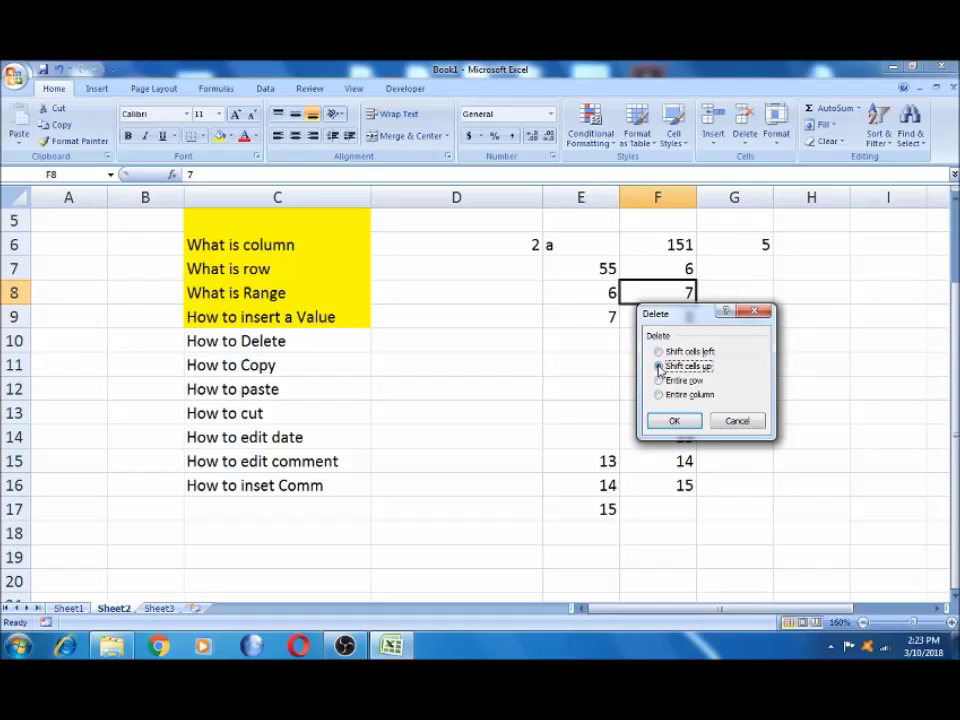
pyautogui.click(672, 420)
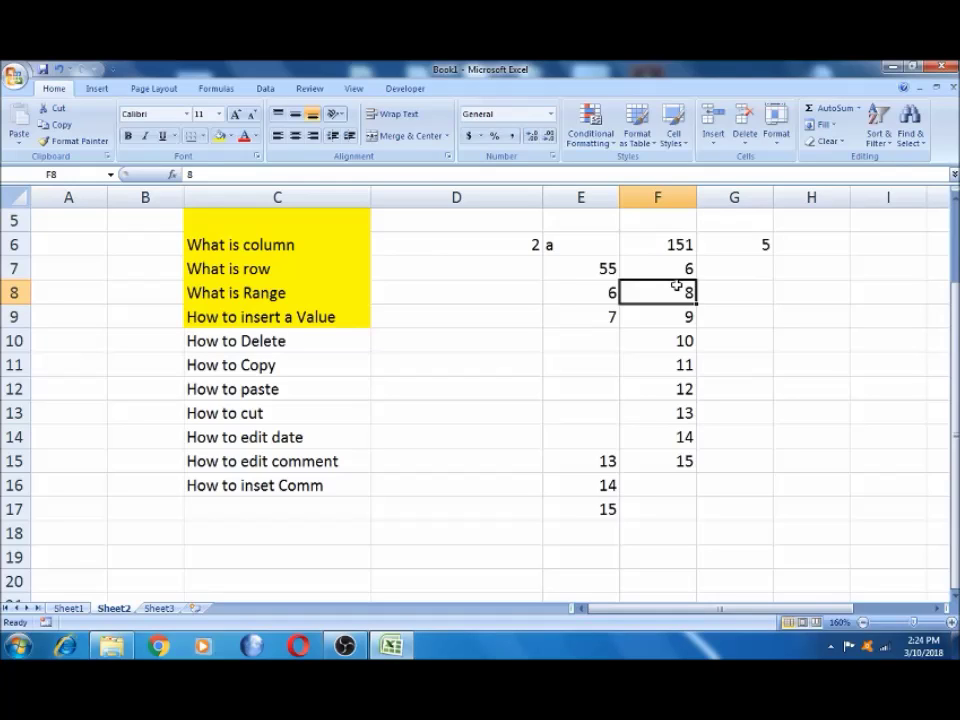
# - Clear F6 and re-enter the value 151
pyautogui.click(679, 244)
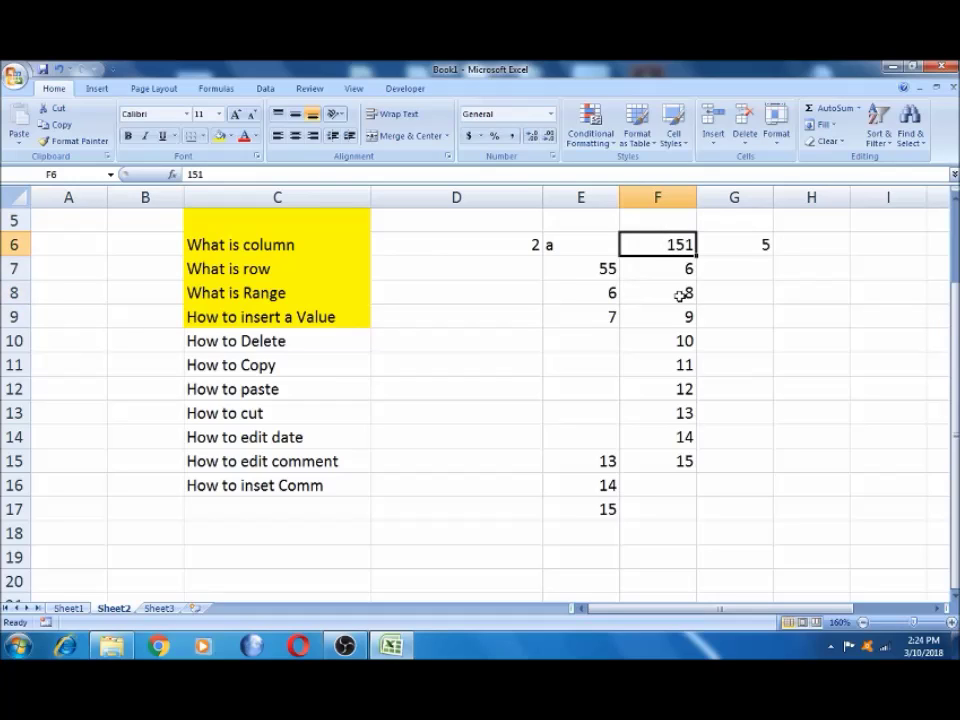
pyautogui.press('Delete')
pyautogui.write('151')
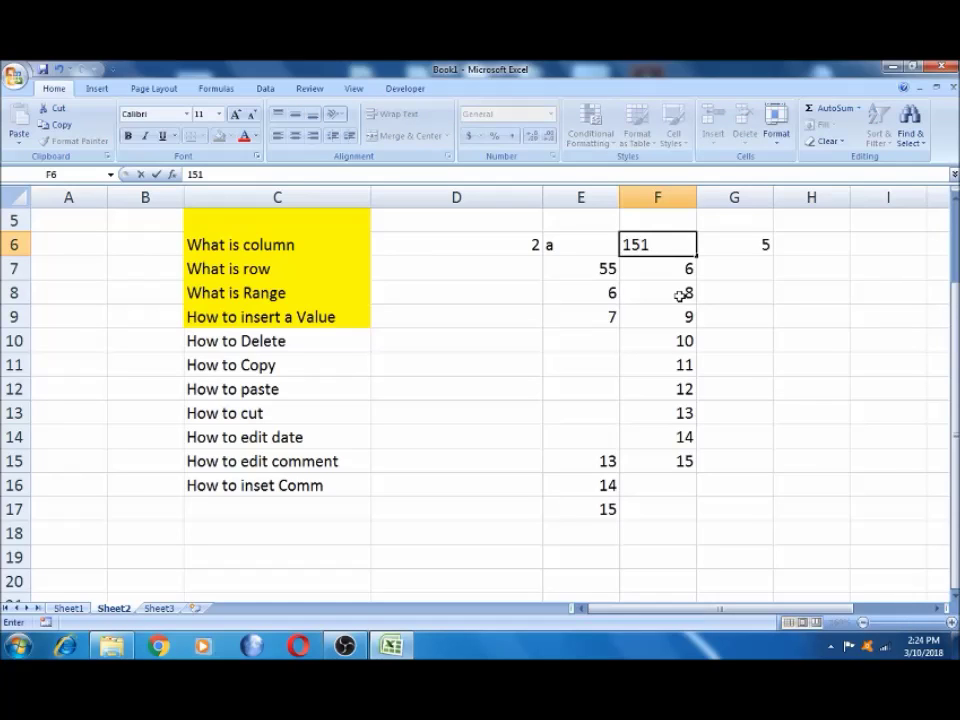
pyautogui.press('Tab')
# - Edit F6 in place, removing the leading 1 so it reads 51
pyautogui.click(675, 246)
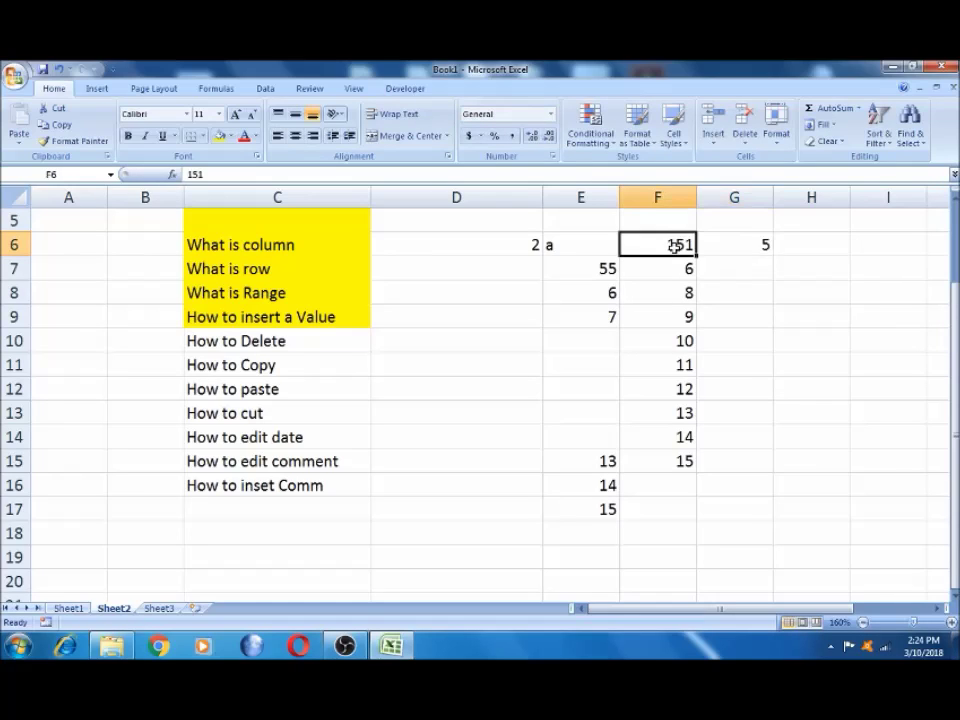
pyautogui.doubleClick(675, 246)
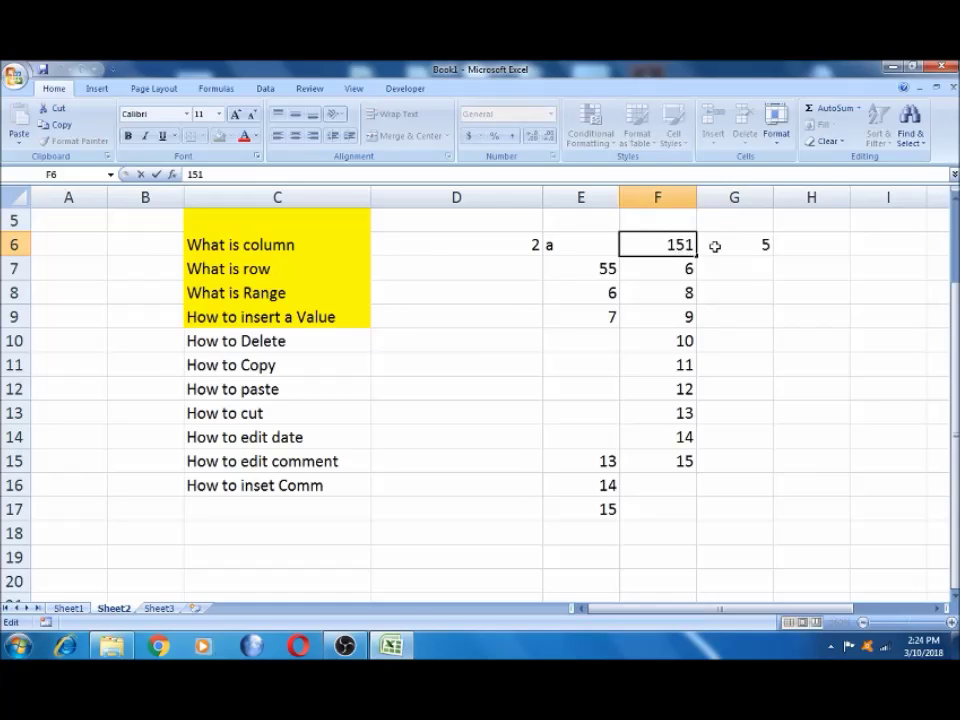
pyautogui.click(681, 244)
pyautogui.press('BackSpace')
pyautogui.write('5')
pyautogui.press('Right')
pyautogui.press('Right')
pyautogui.press('Right')
pyautogui.press('BackSpace')
pyautogui.press('Return')
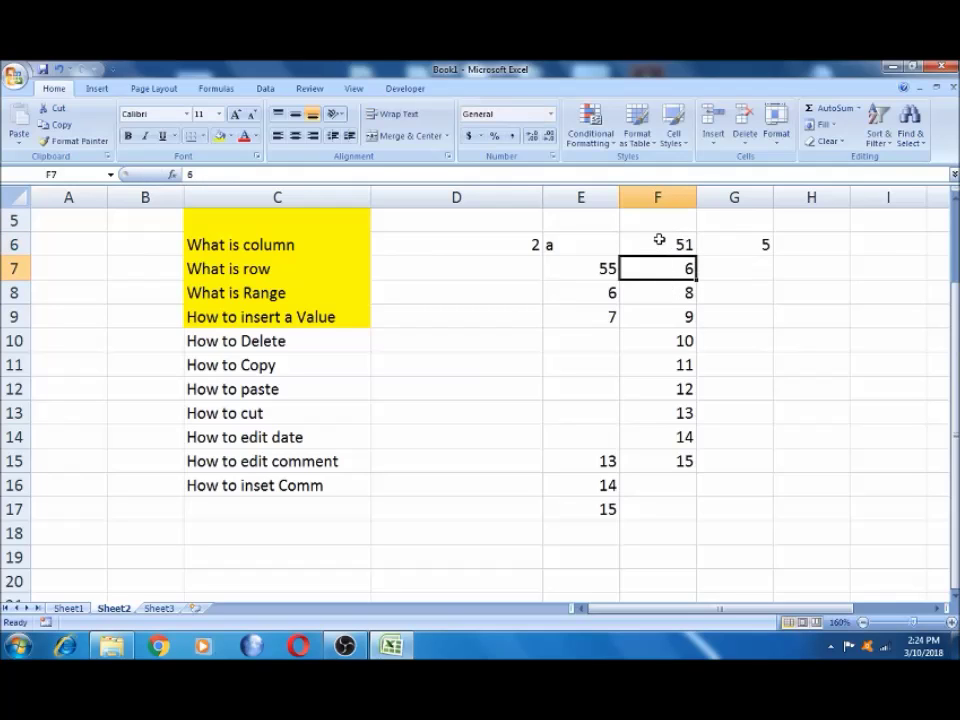
pyautogui.click(659, 240)
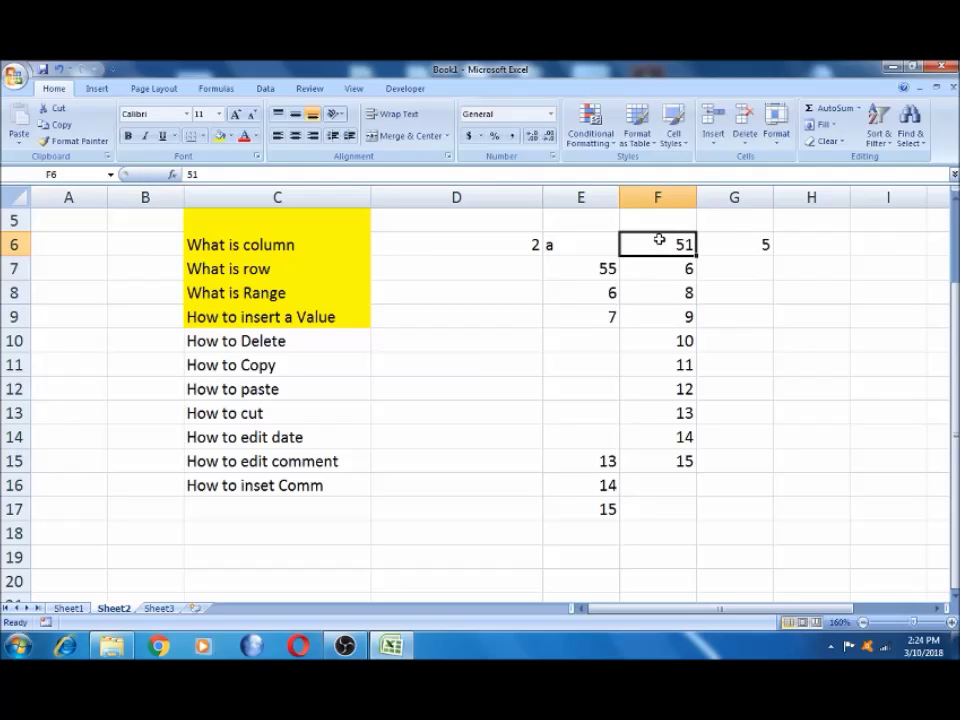
# - Fill 'How to Delete' in C10 yellow, then select C11 and C6
pyautogui.click(266, 343)
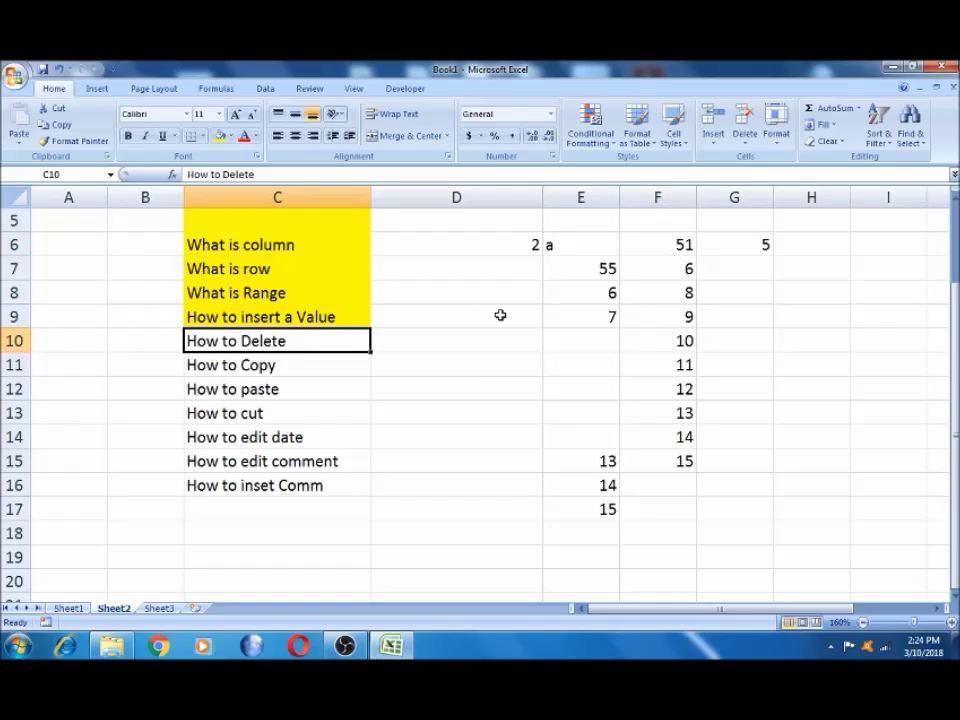
pyautogui.click(219, 137)
pyautogui.click(255, 366)
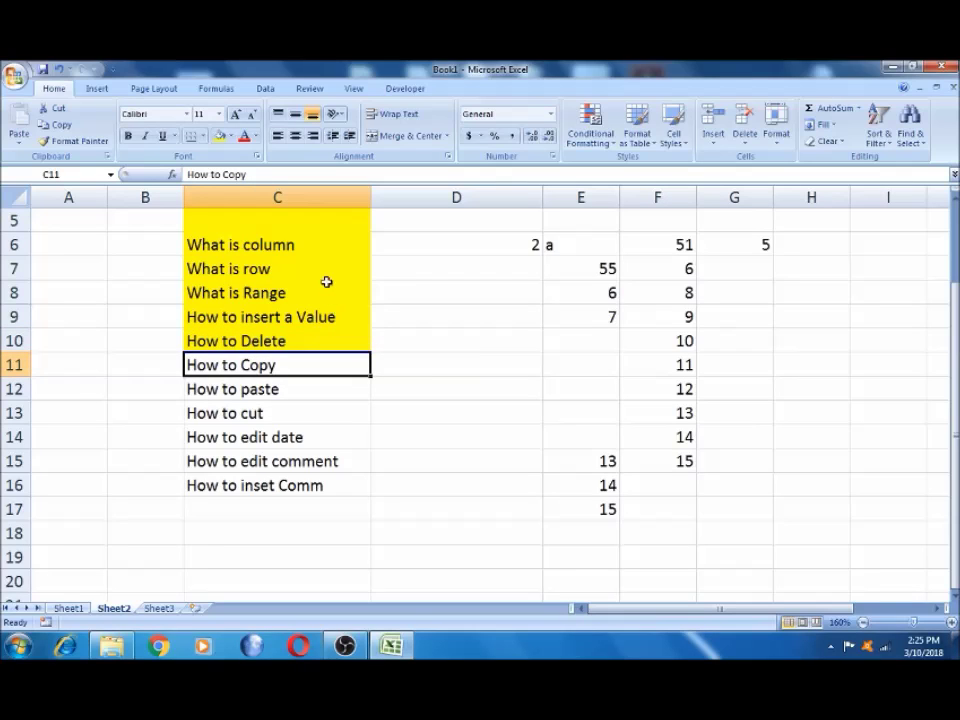
pyautogui.click(299, 244)
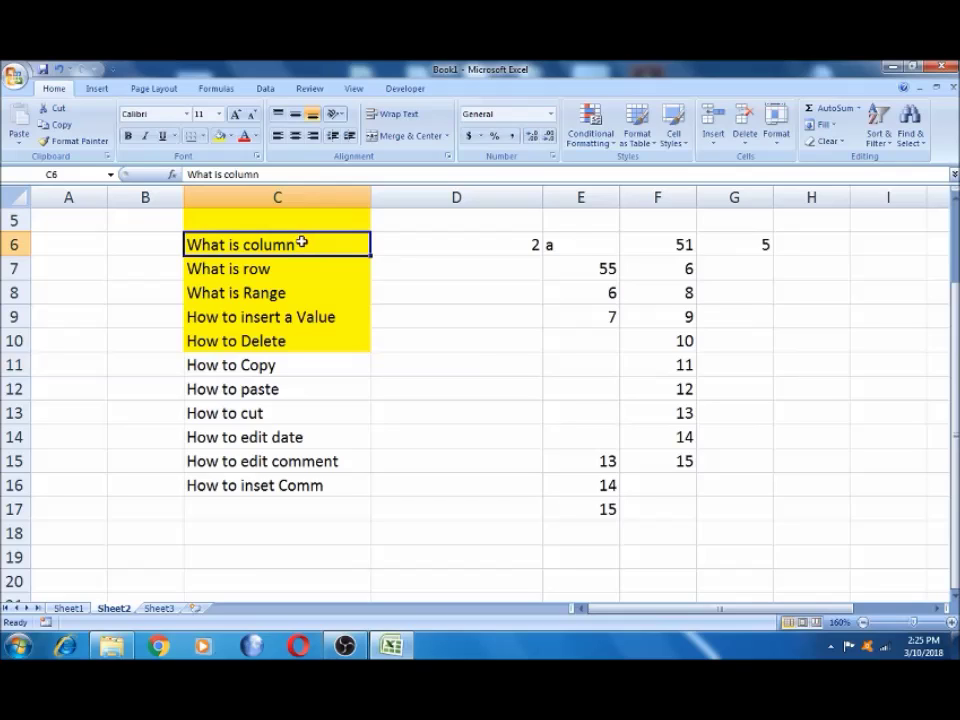
# - Copy 'What is column' from C6 and paste it into D11
pyautogui.hotkey('ctrl', 'c')
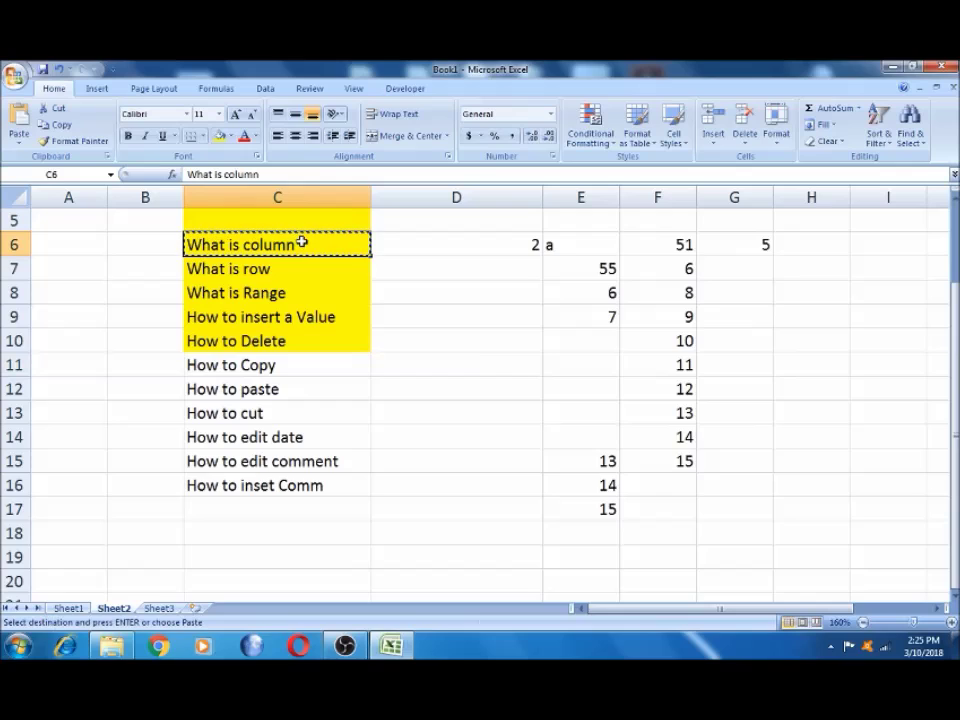
pyautogui.click(393, 275)
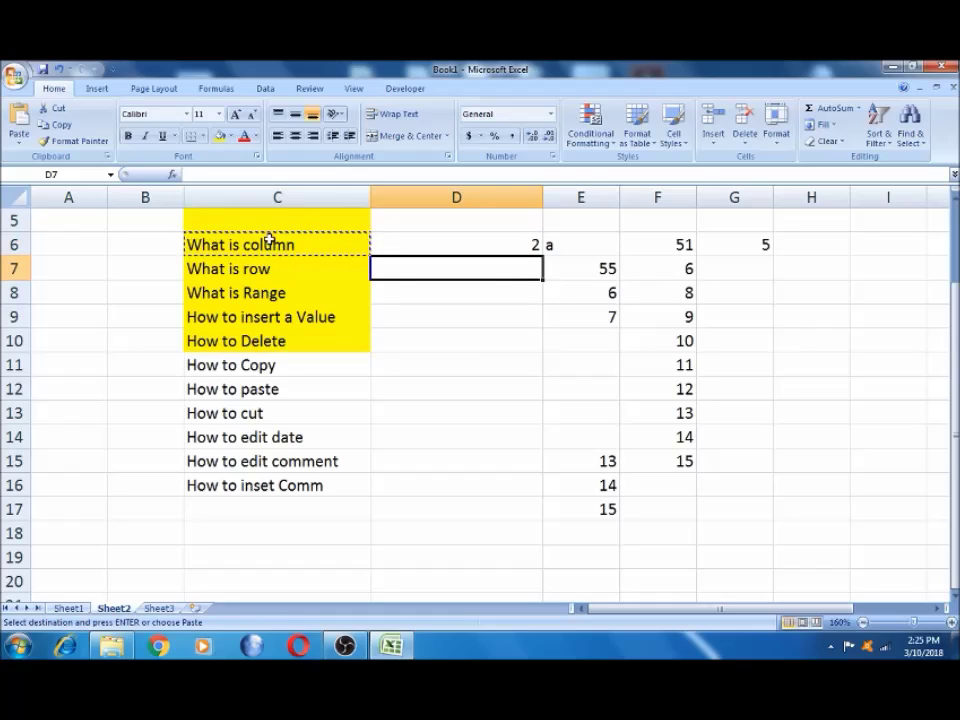
pyautogui.click(320, 239)
pyautogui.rightClick(321, 239)
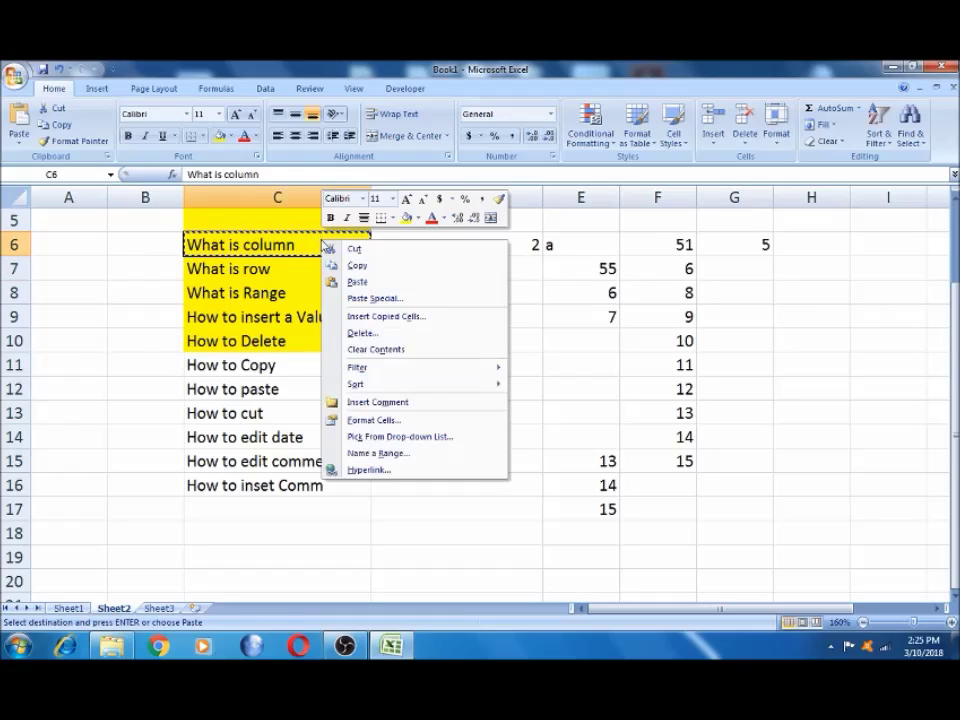
pyautogui.click(356, 266)
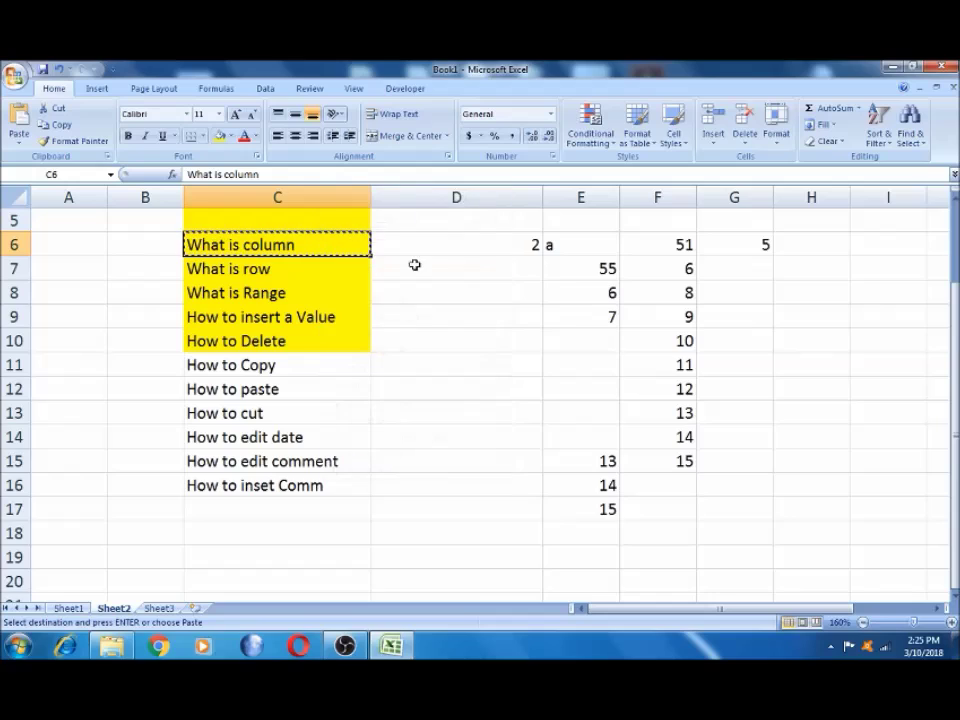
pyautogui.click(416, 270)
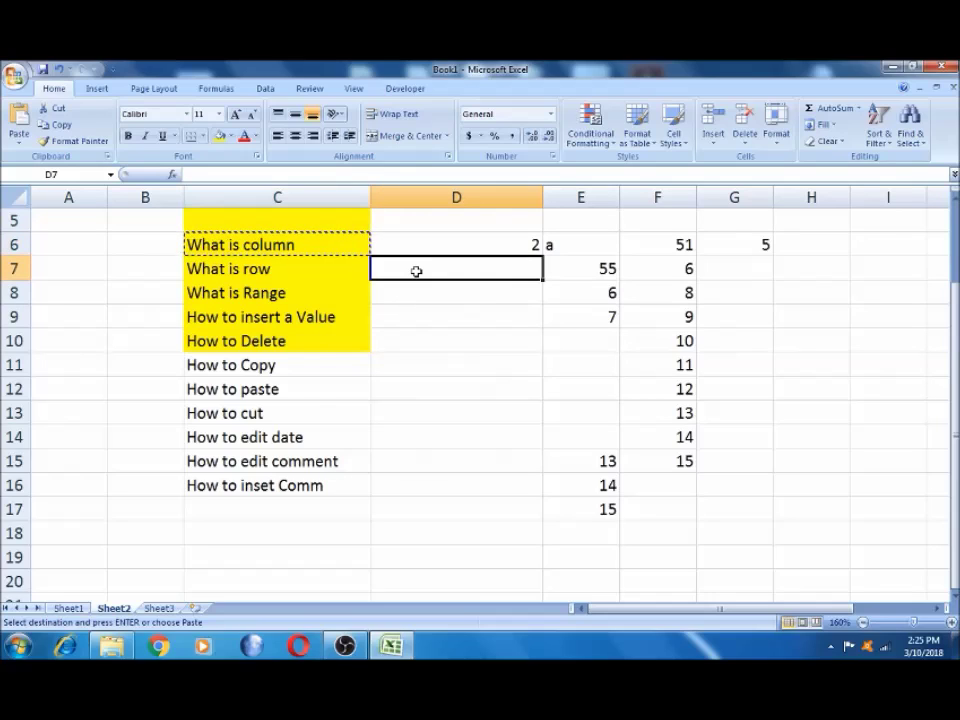
pyautogui.click(426, 360)
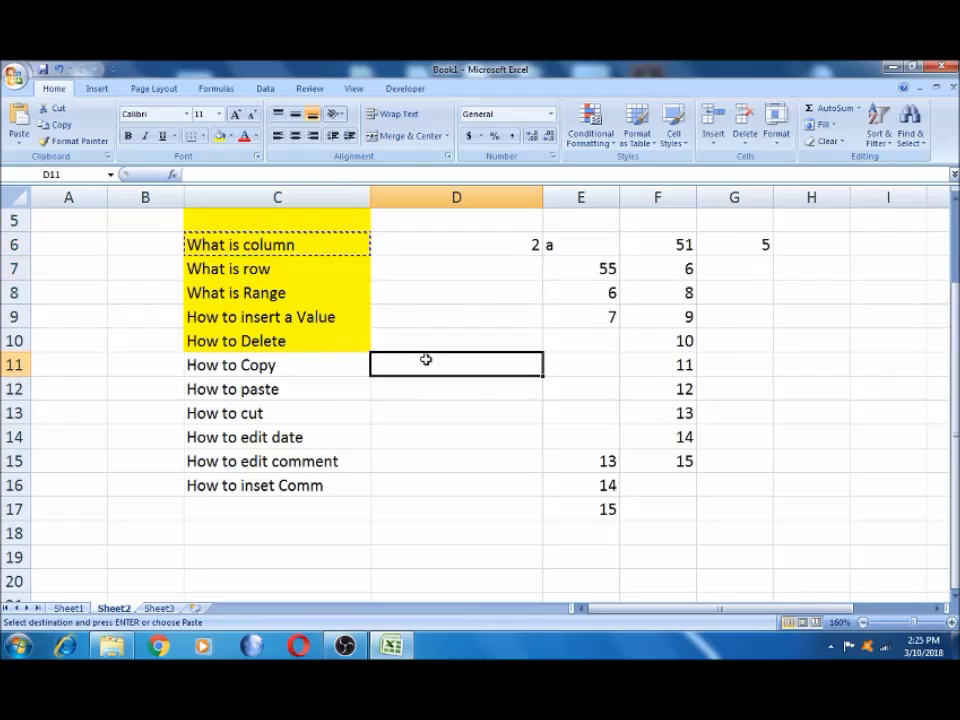
pyautogui.hotkey('ctrl', 'v')
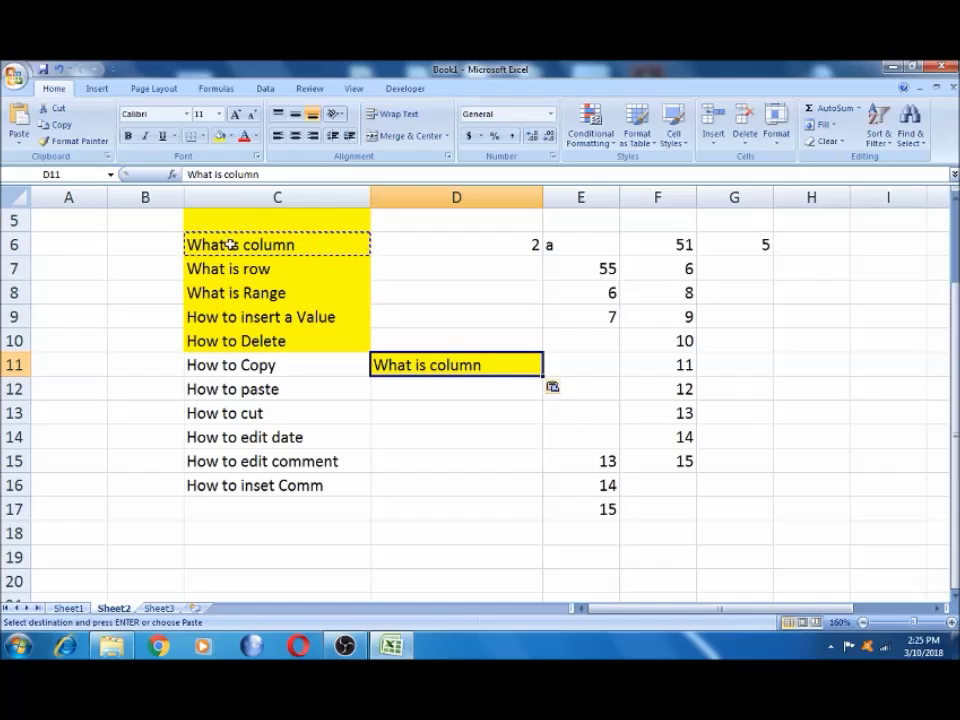
# - Paste the copy into H10, undo that paste, and cancel copy mode
pyautogui.click(801, 337)
pyautogui.hotkey('ctrl', 'v')
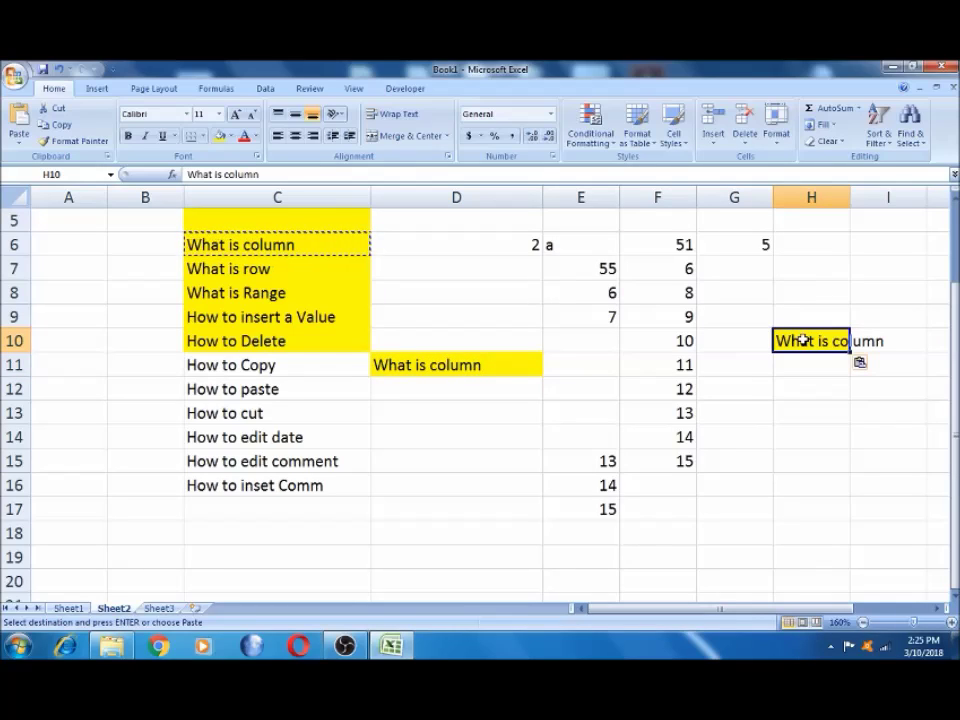
pyautogui.hotkey('ctrl', 'z')
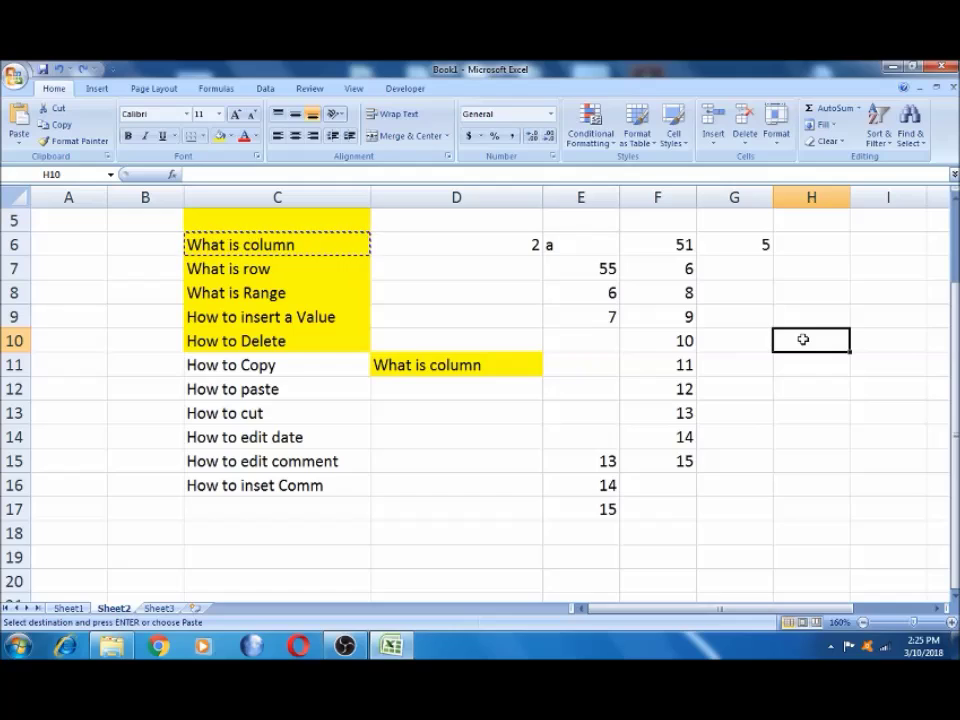
pyautogui.click(289, 242)
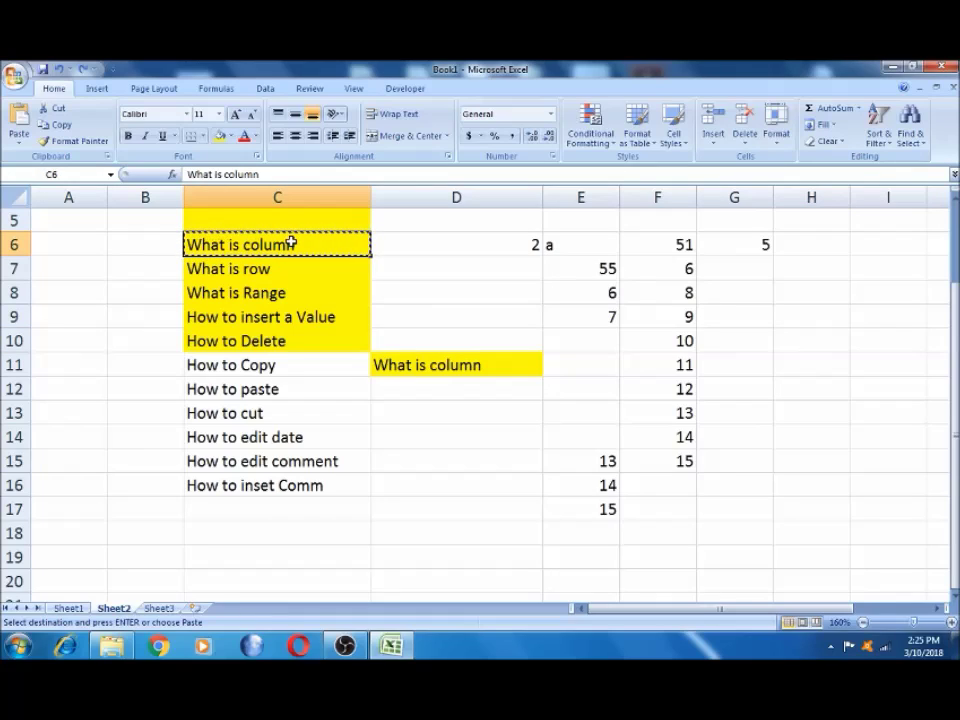
pyautogui.press('Escape')
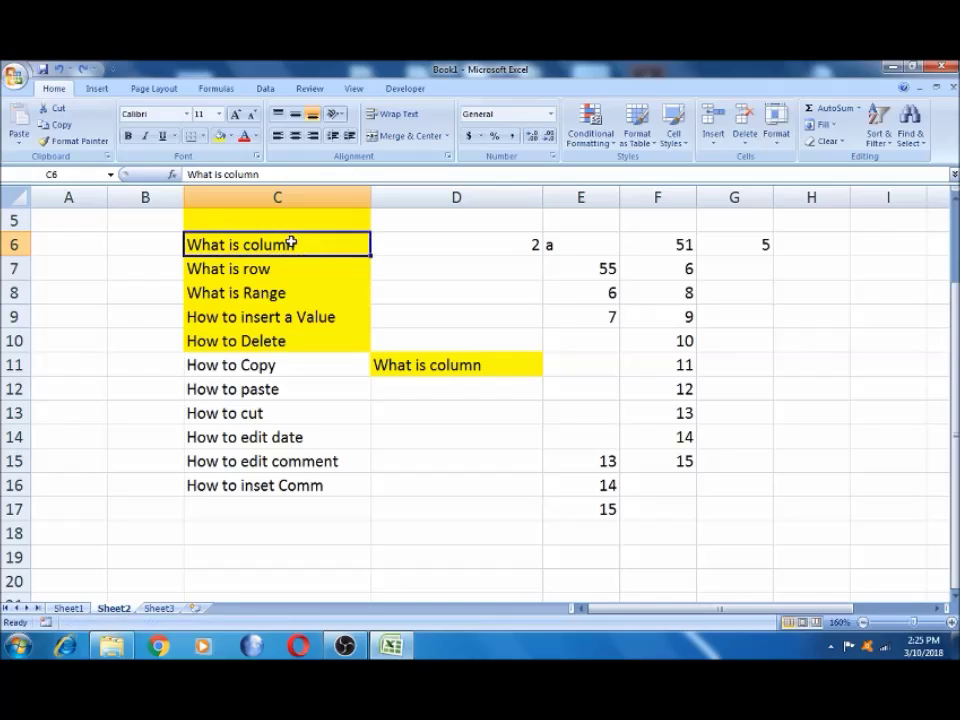
# - Compare the original 'What is column' in C6 with its copy in D11
pyautogui.press('Down')
pyautogui.click(463, 302)
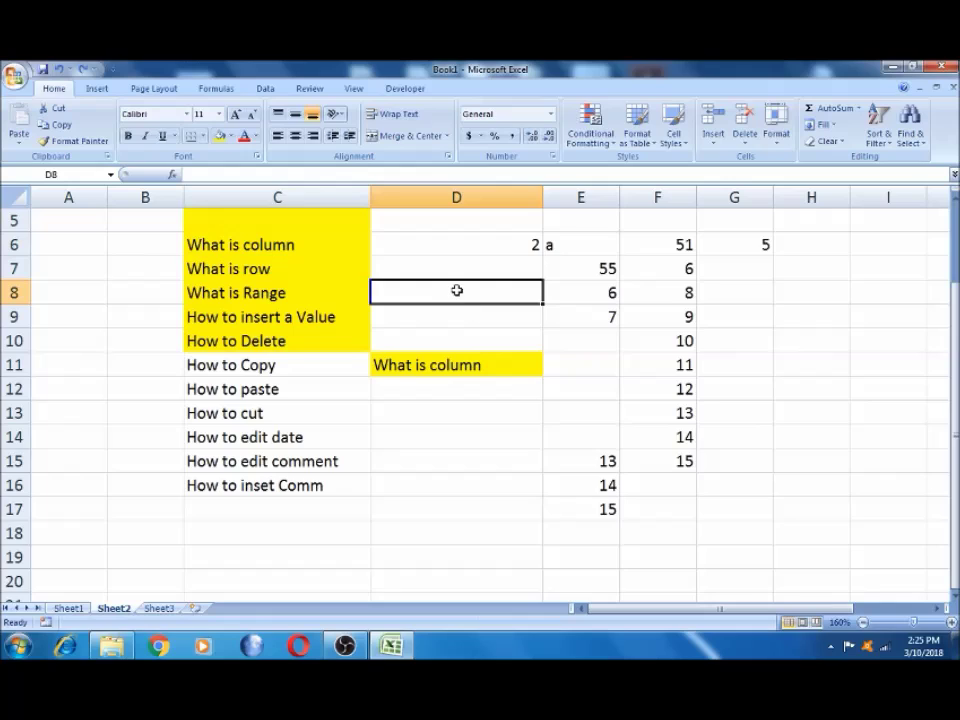
pyautogui.click(314, 256)
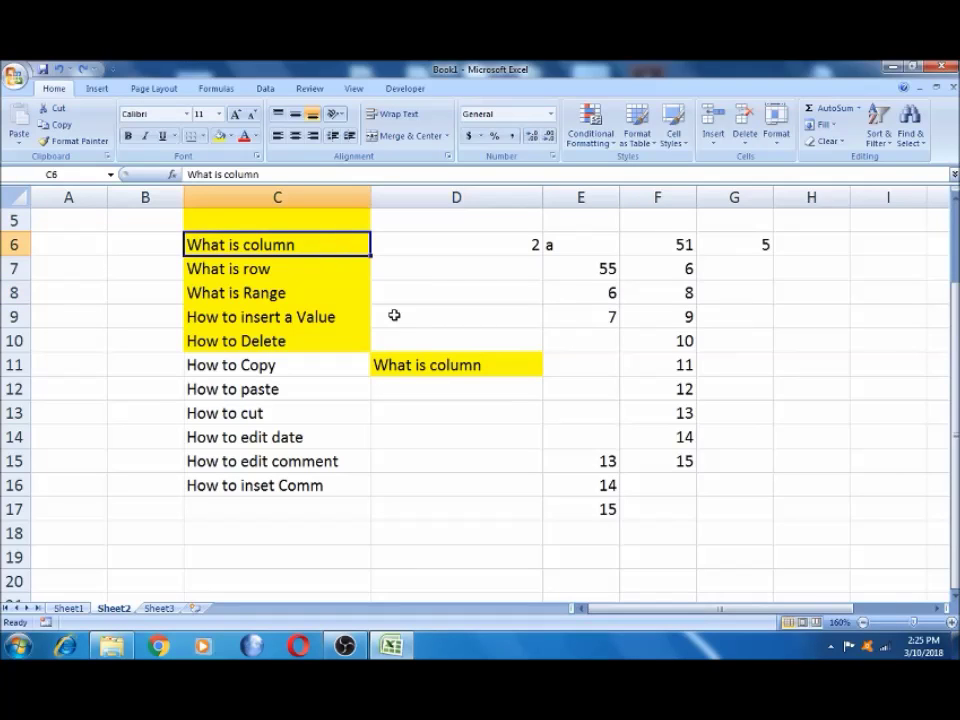
pyautogui.click(403, 365)
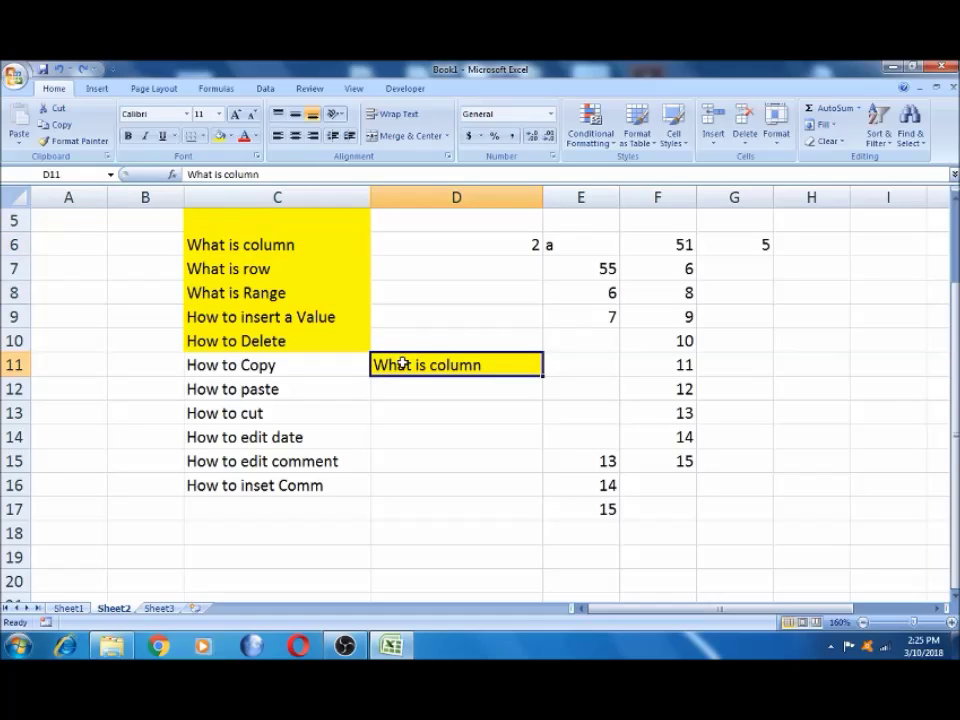
pyautogui.click(301, 367)
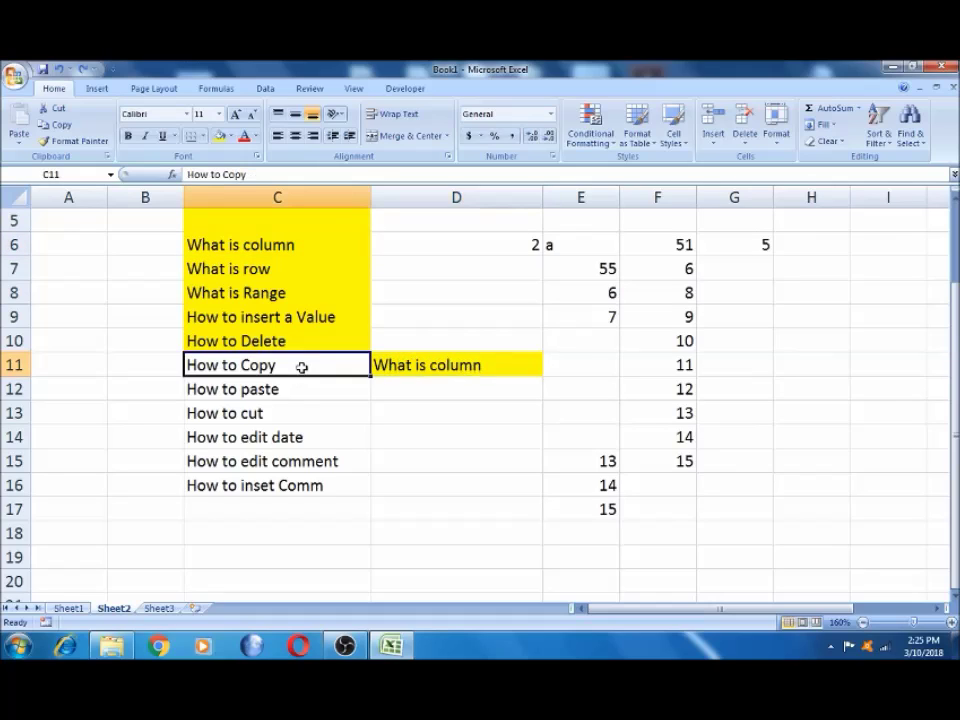
pyautogui.click(295, 246)
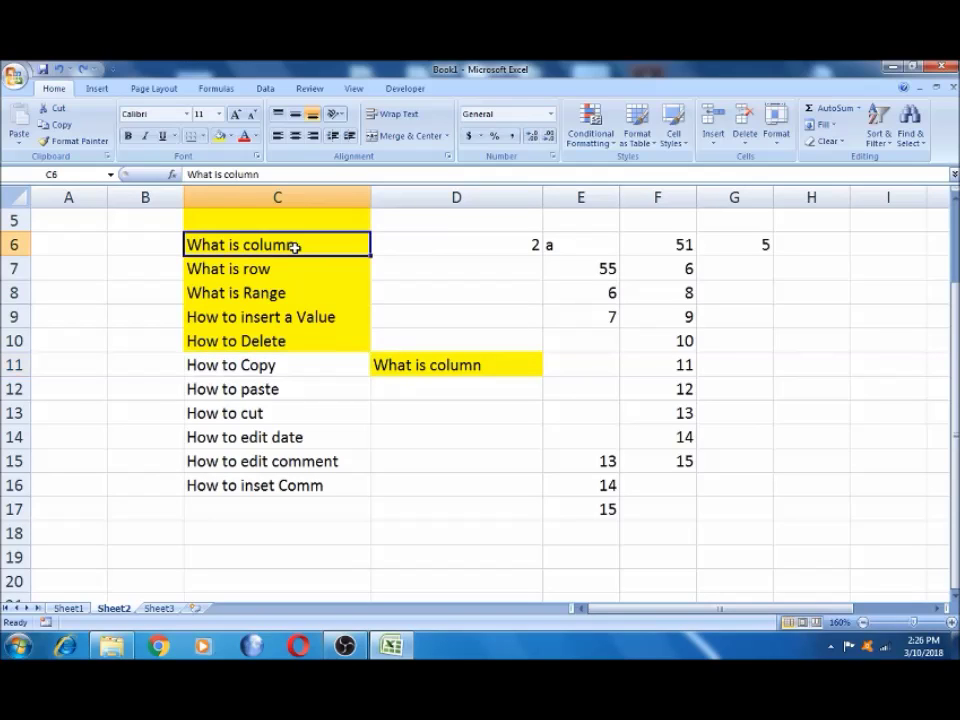
# - Fill 'How to Copy' in C11 and 'How to paste' in C12 yellow
pyautogui.click(268, 369)
pyautogui.click(218, 137)
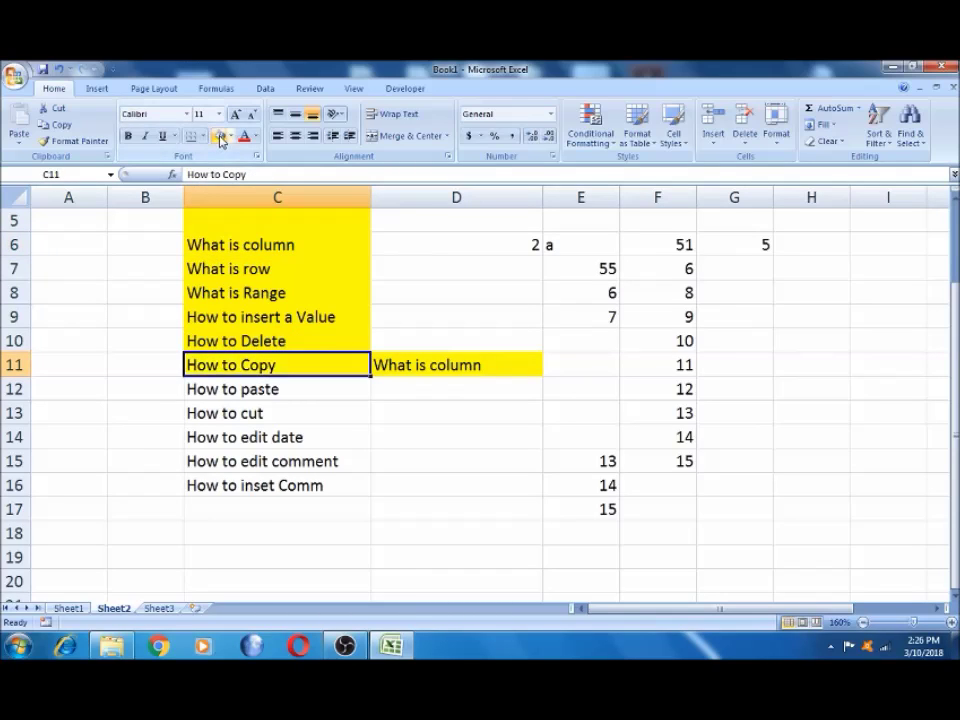
pyautogui.click(214, 388)
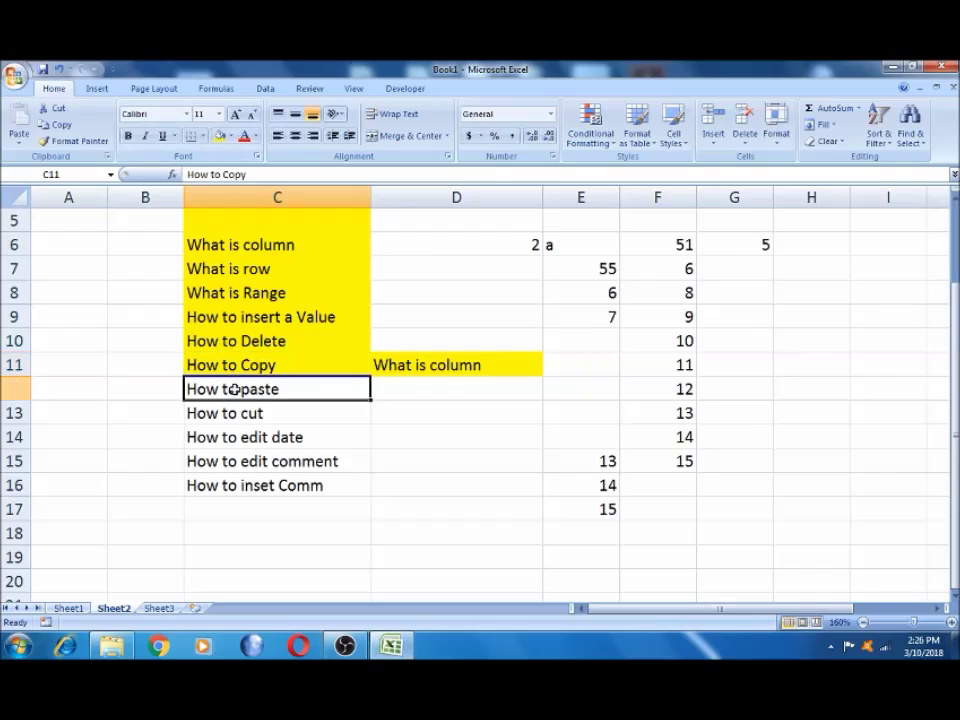
pyautogui.click(218, 138)
pyautogui.click(246, 416)
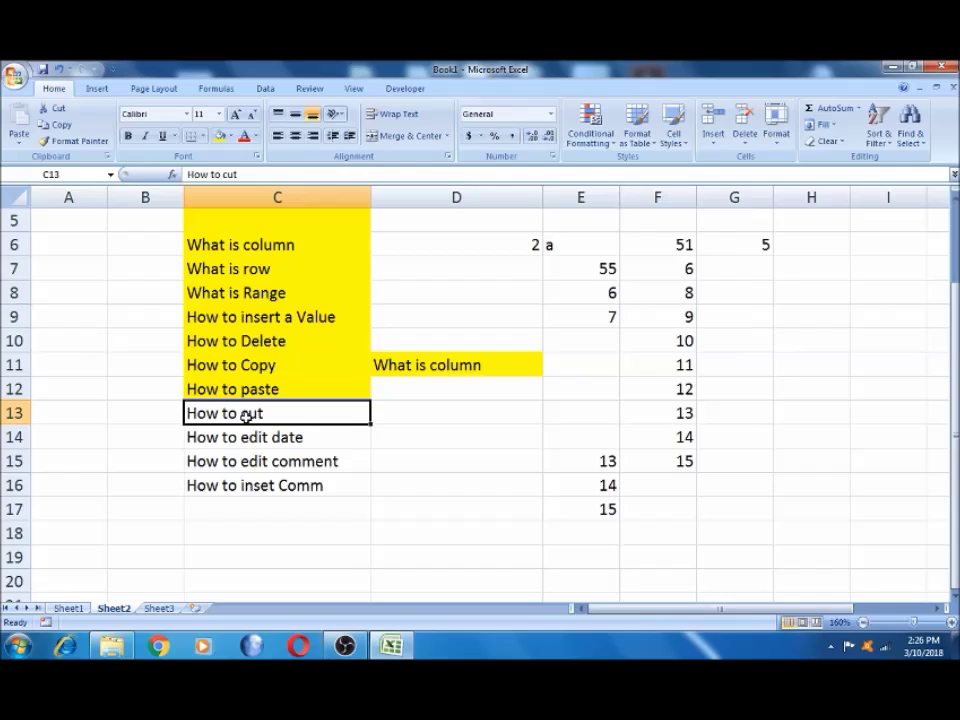
pyautogui.click(290, 247)
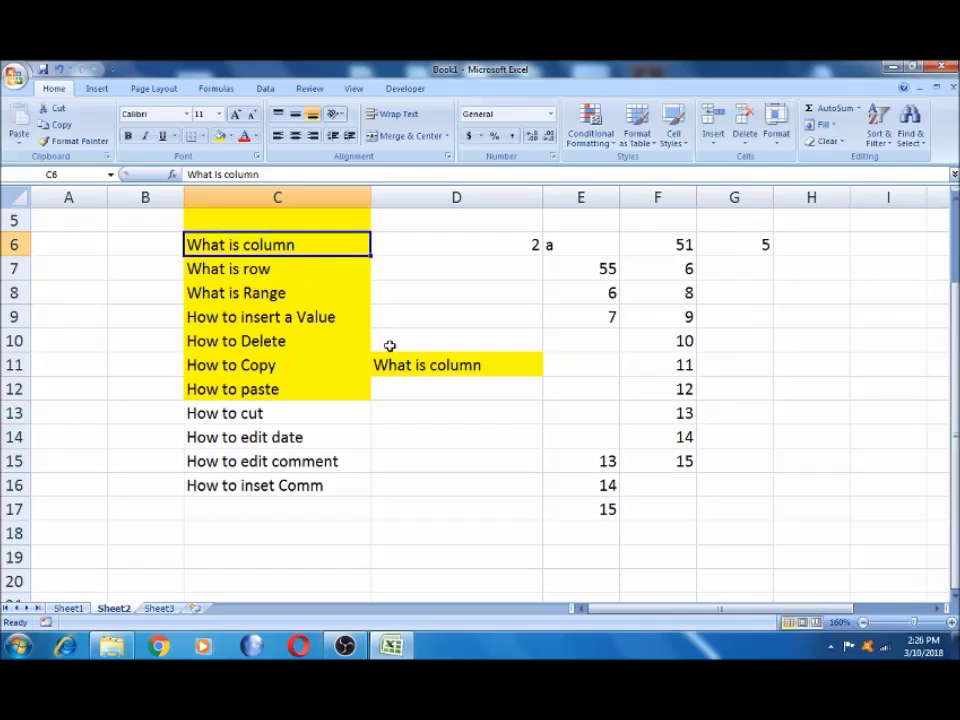
pyautogui.click(438, 364)
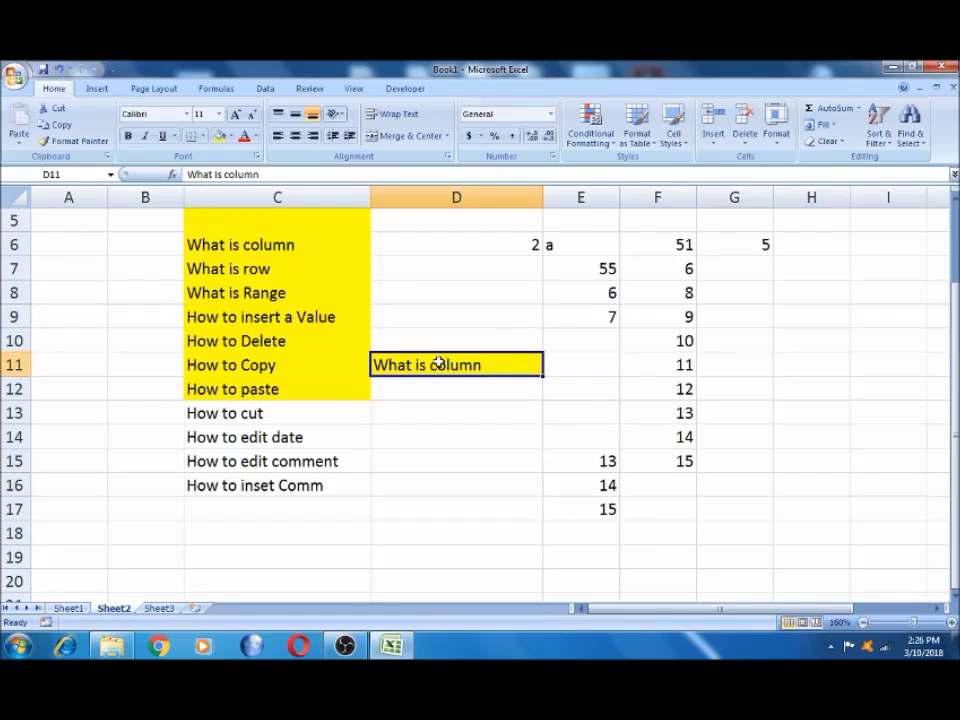
# - Move the yellow 'What is column' copy from D11 into D16
pyautogui.hotkey('ctrl', 'c')
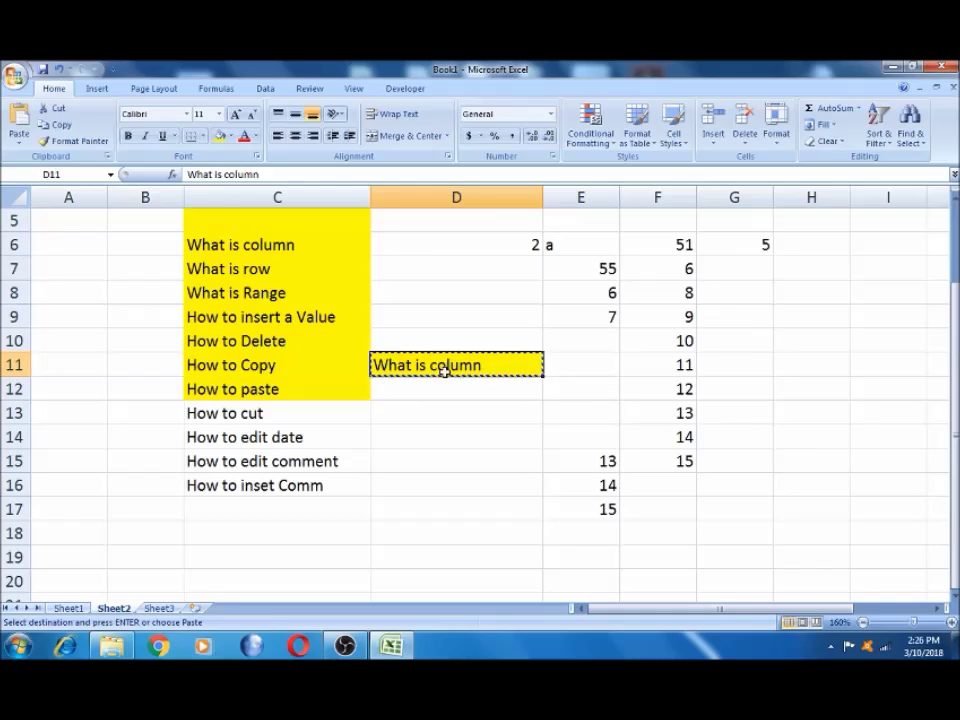
pyautogui.click(429, 483)
pyautogui.press('Return')
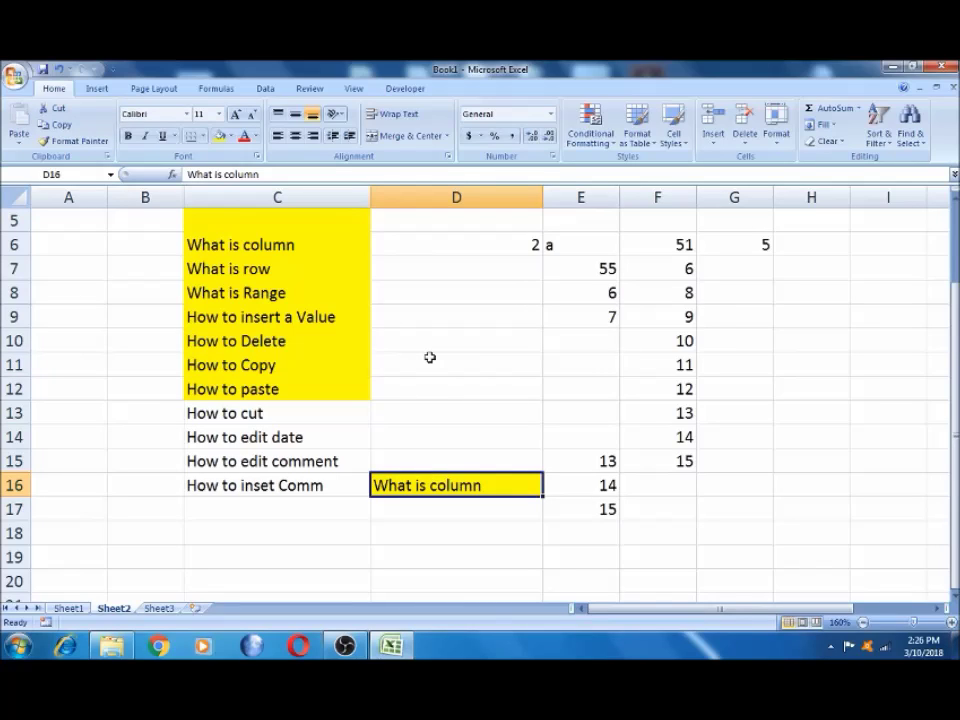
# - Move the yellow 'What is column' entry from D16 into D9 with cut and paste
pyautogui.rightClick(446, 487)
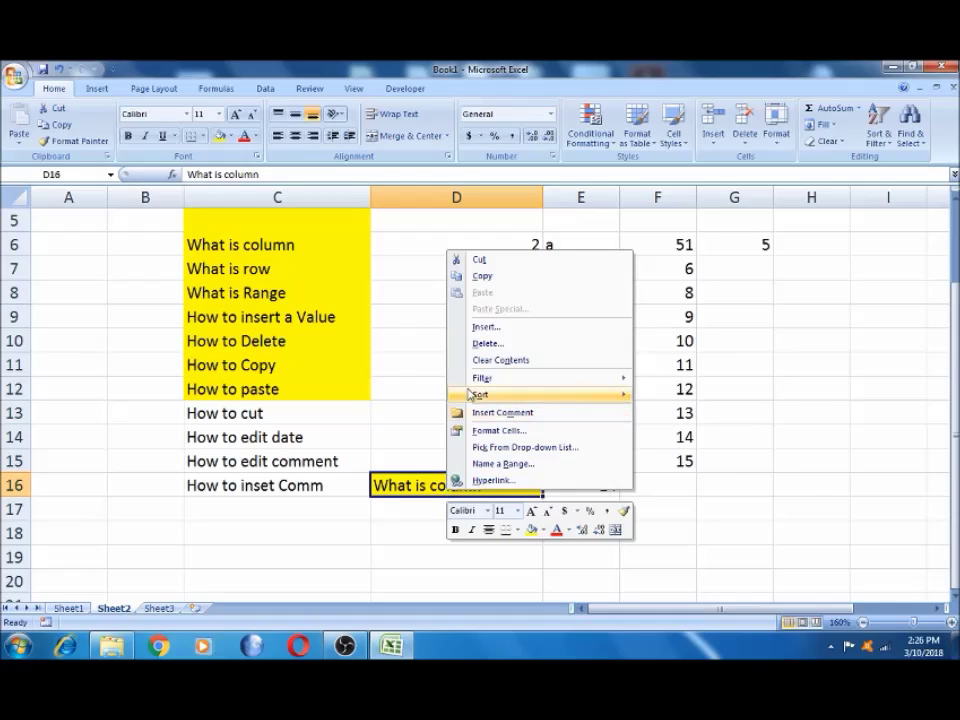
pyautogui.click(482, 262)
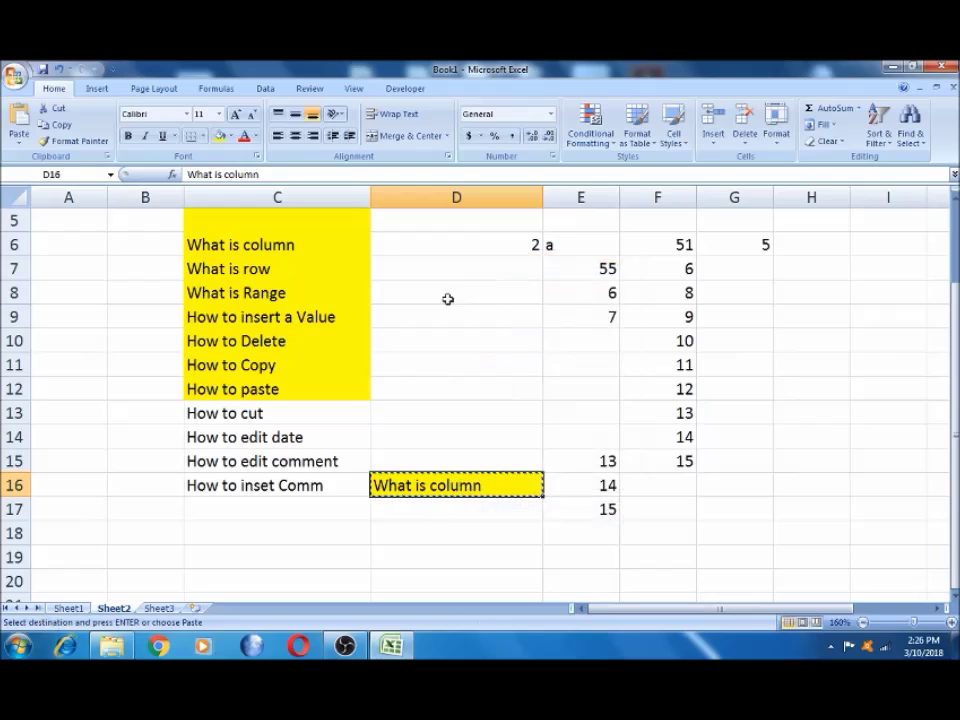
pyautogui.click(437, 321)
pyautogui.write('What is column')
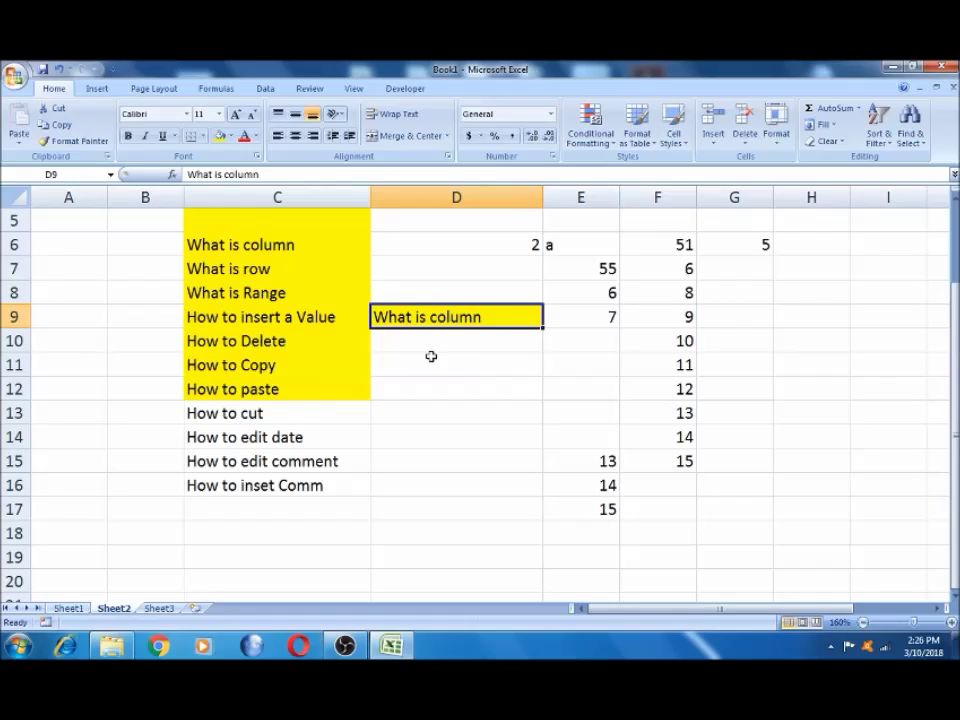
pyautogui.click(287, 413)
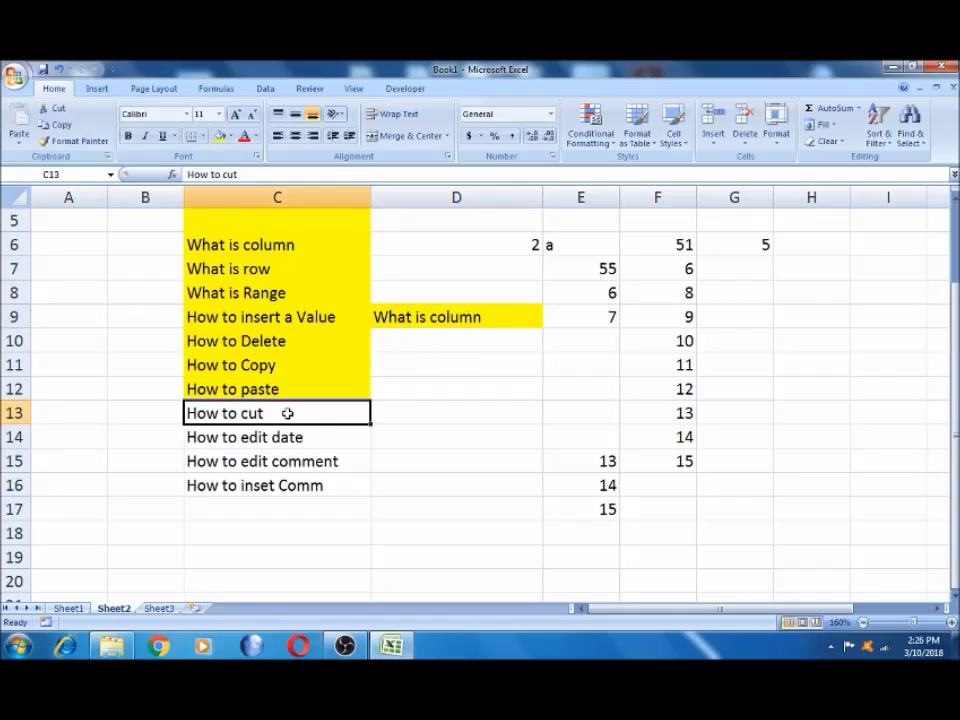
# - Fill cell C13 'How to cut' with yellow
pyautogui.click(219, 137)
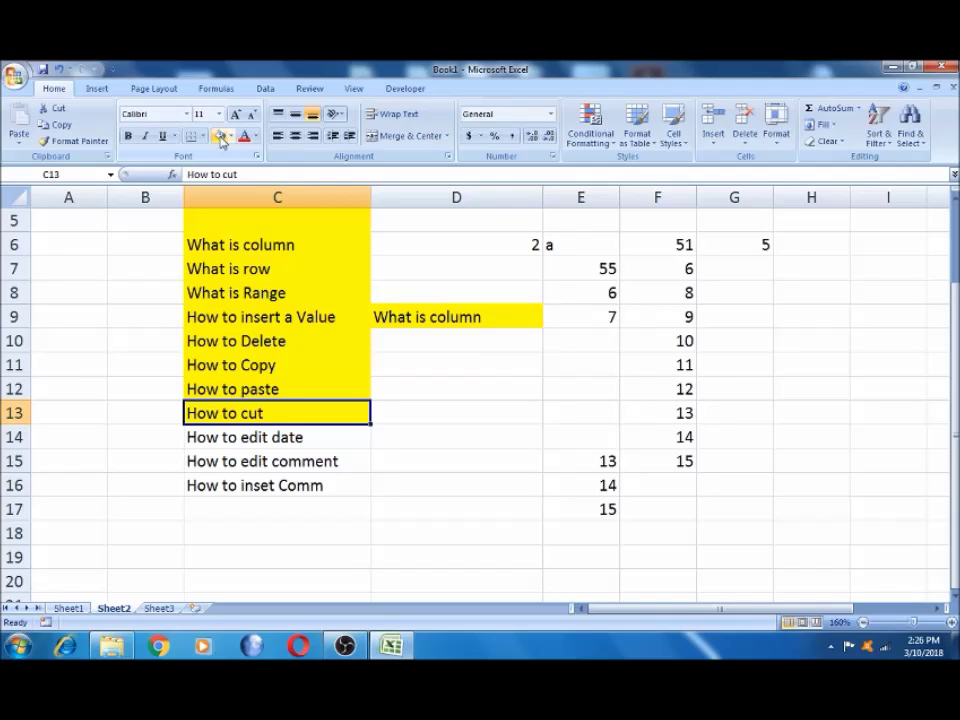
pyautogui.click(57, 215)
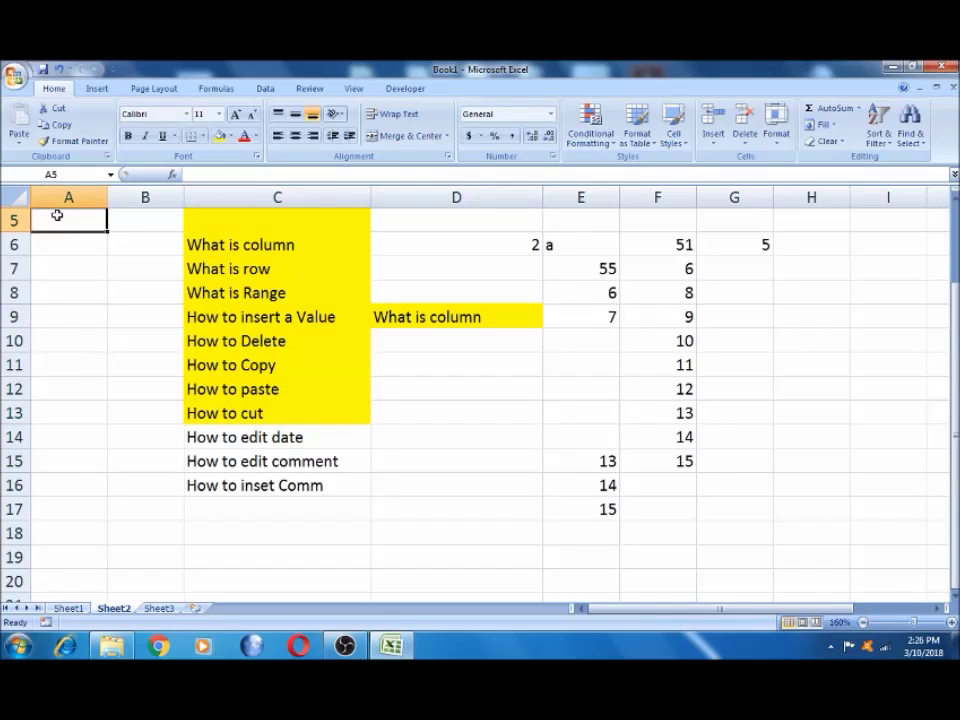
pyautogui.press('Up')
pyautogui.press('Up')
pyautogui.press('Up')
pyautogui.press('Up')
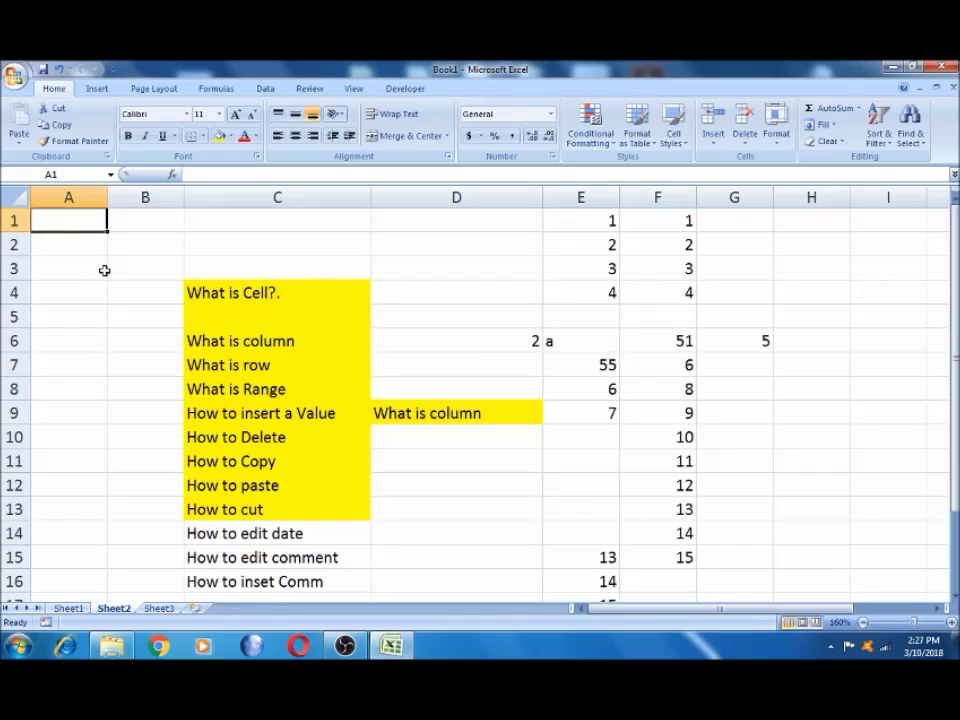
# - Select the entire Sheet2 and copy it
pyautogui.click(101, 289)
pyautogui.click(86, 264)
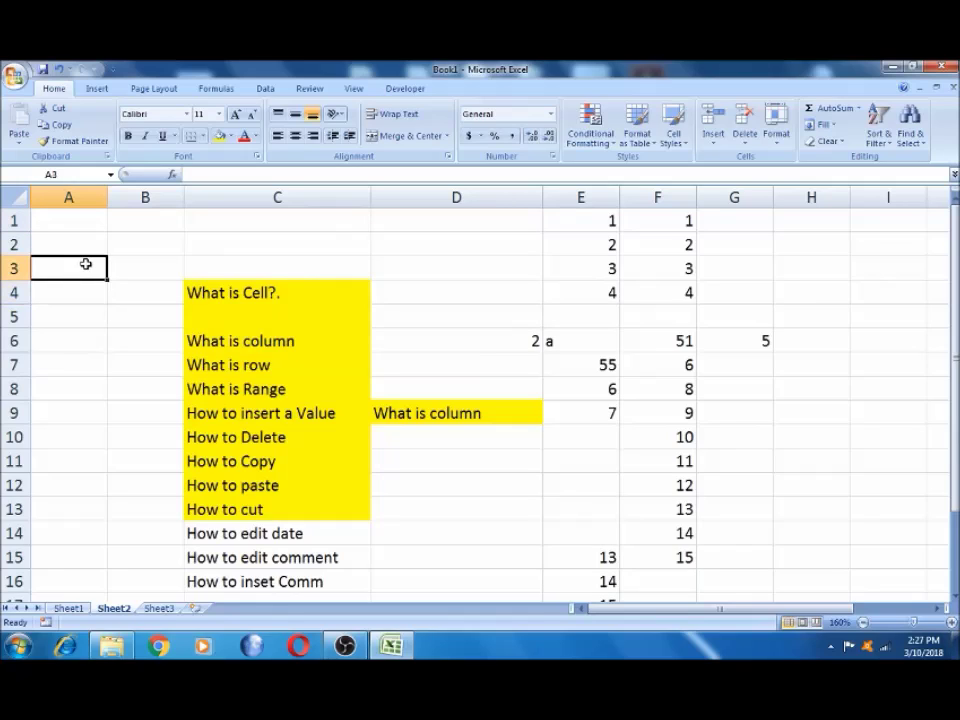
pyautogui.click(18, 197)
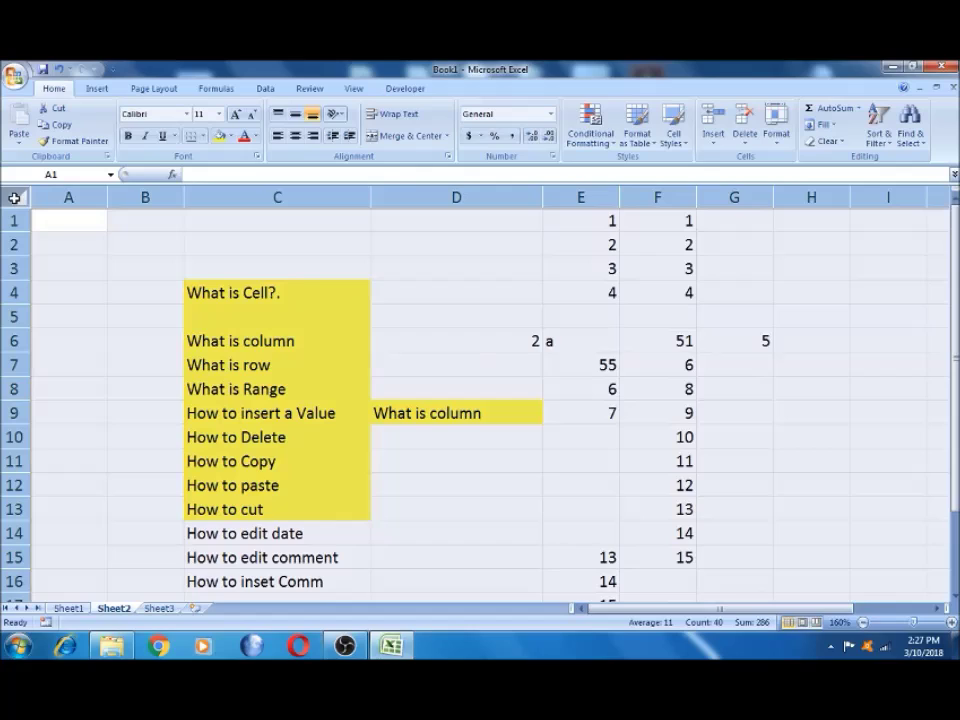
pyautogui.hotkey('ctrl', 'c')
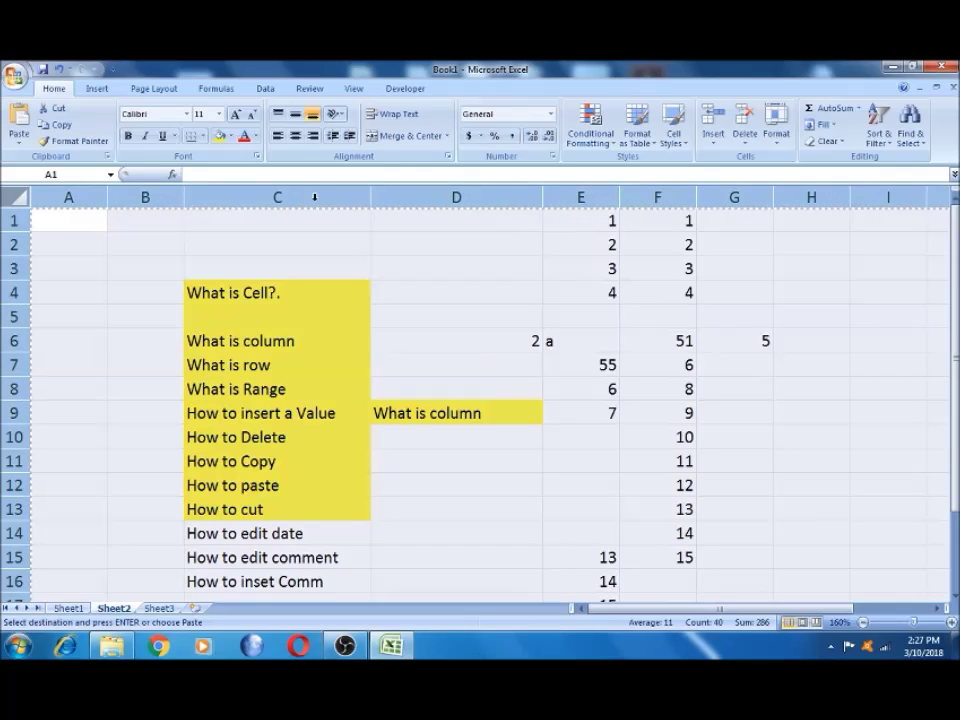
# - Paste the copied topic list onto Sheet3, then return to Sheet2
pyautogui.click(163, 609)
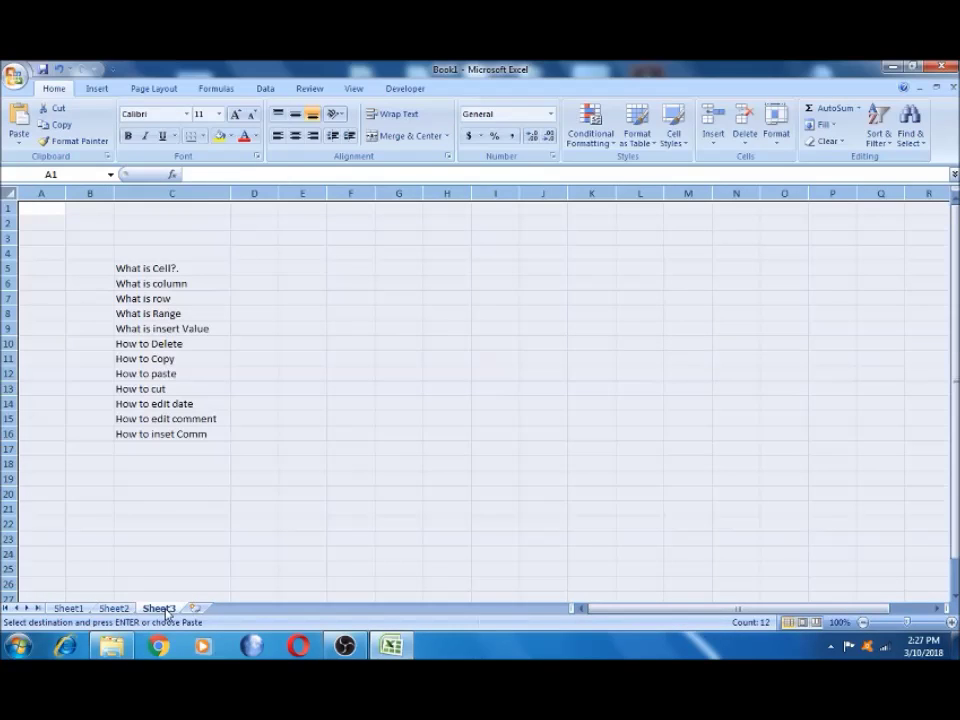
pyautogui.click(222, 416)
pyautogui.click(38, 208)
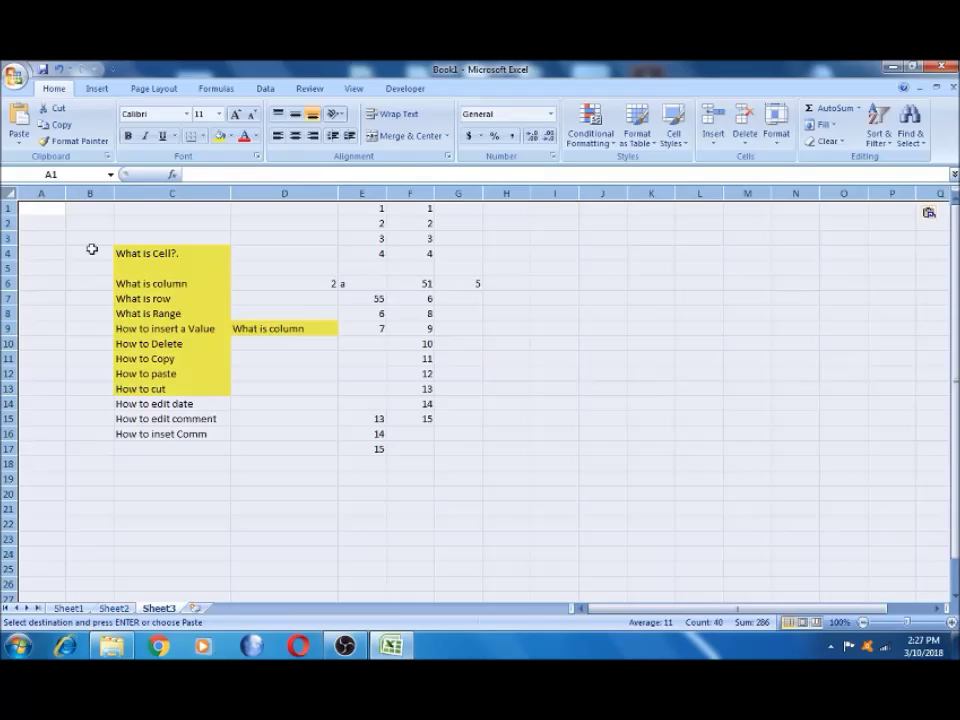
pyautogui.click(122, 282)
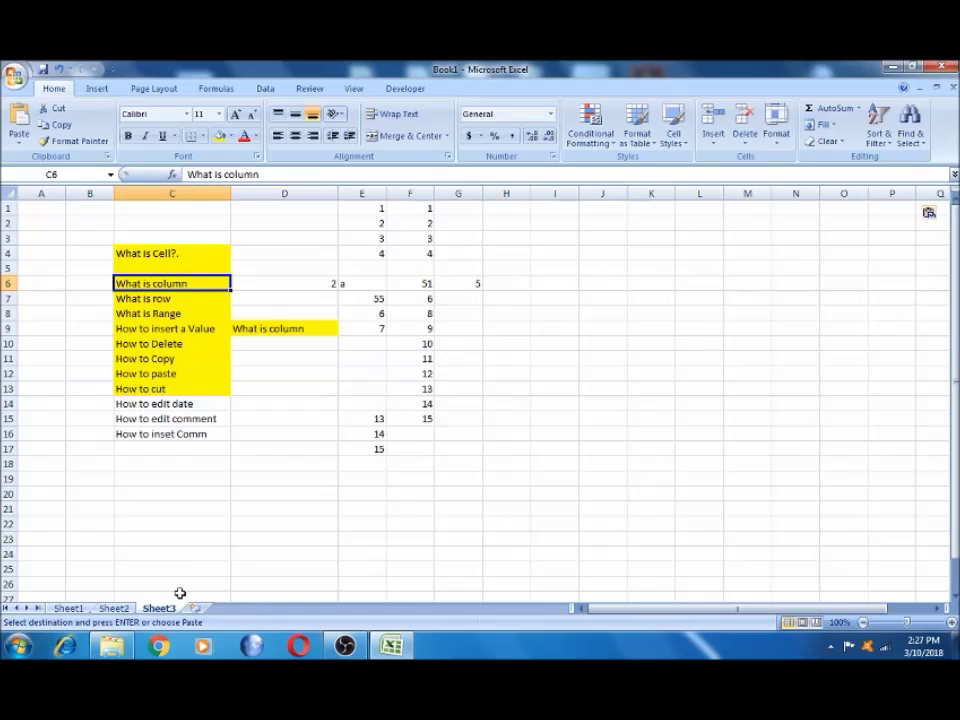
pyautogui.click(113, 608)
pyautogui.click(247, 403)
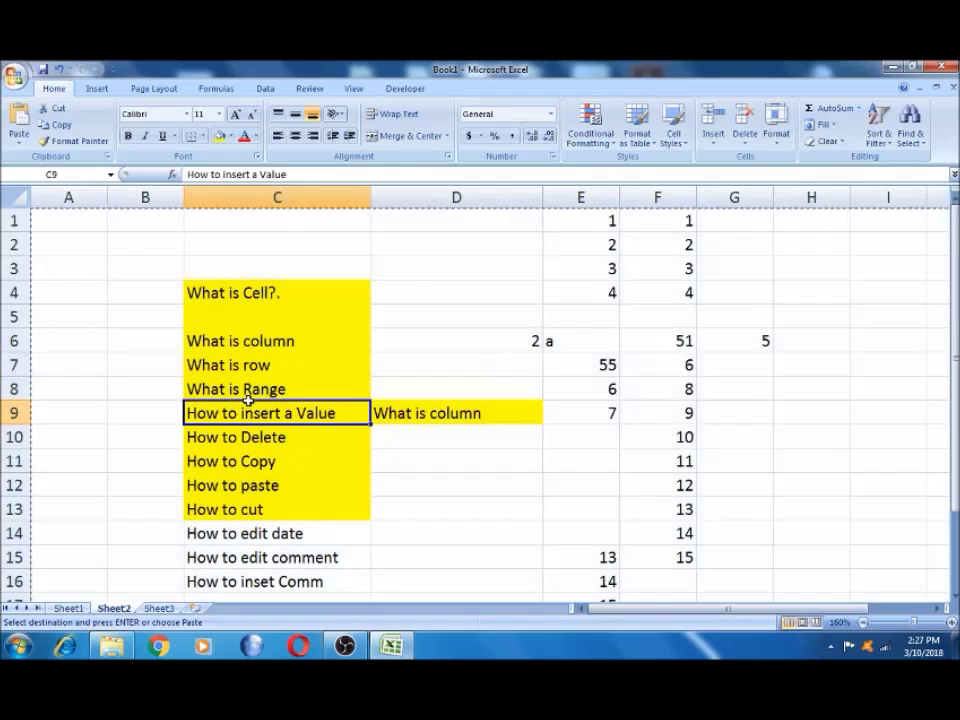
# - Cancel copy mode and correct C14 to 'How to edit data' and C16 to 'How to insert Comment'
pyautogui.click(94, 266)
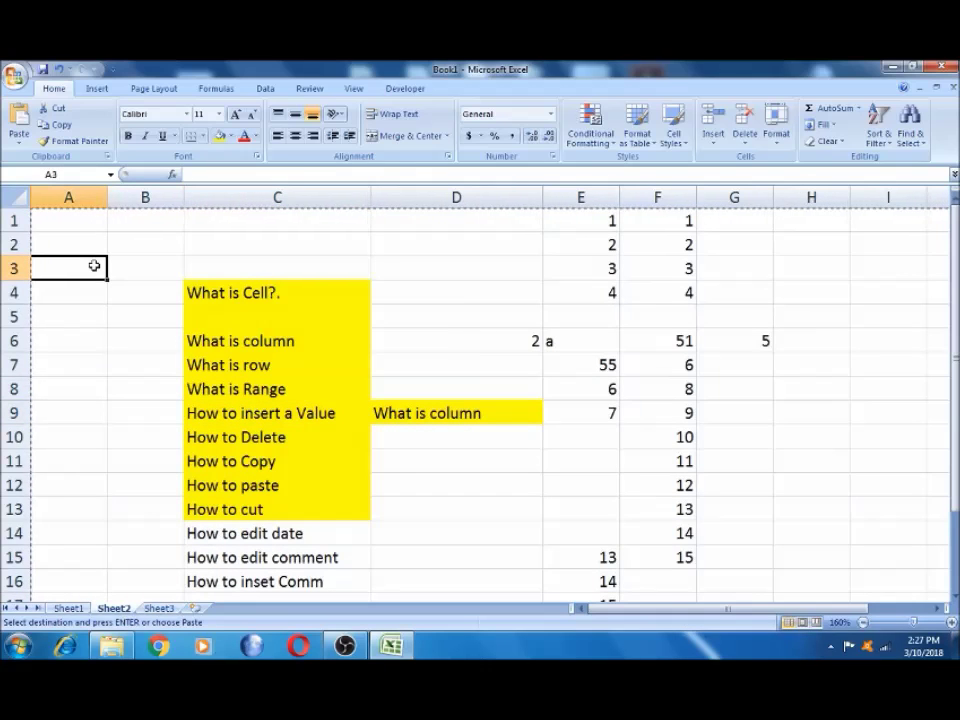
pyautogui.press('Escape')
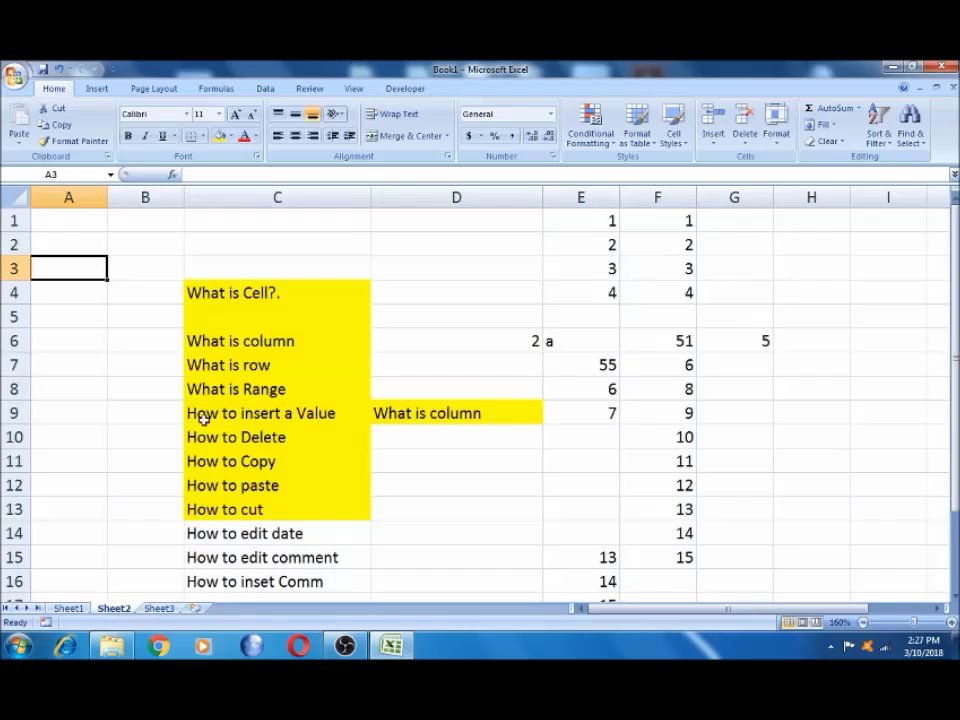
pyautogui.click(265, 535)
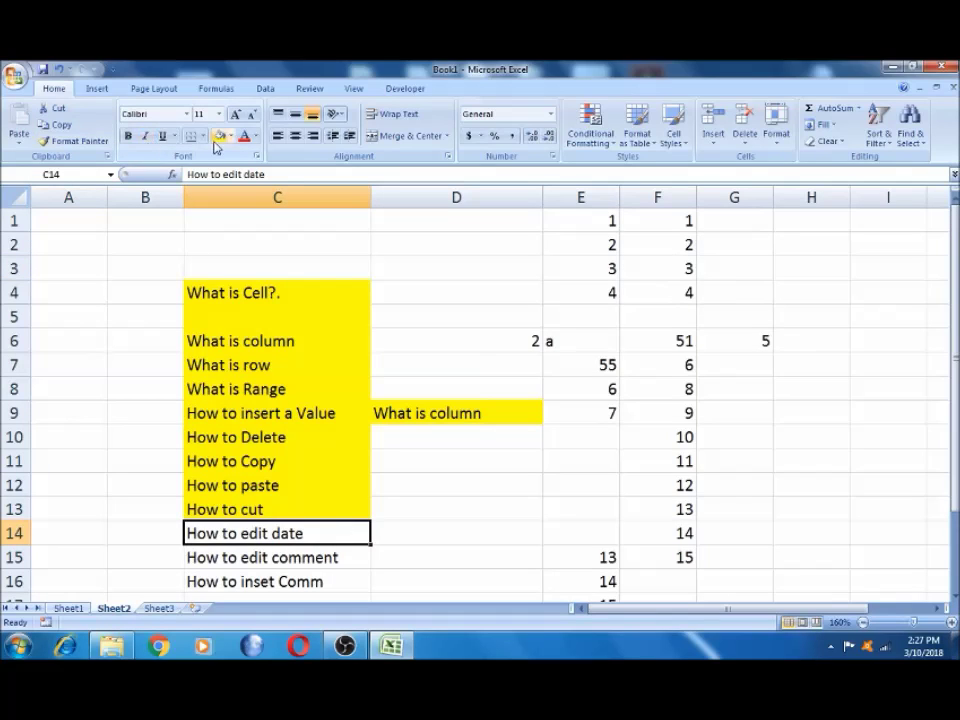
pyautogui.click(245, 459)
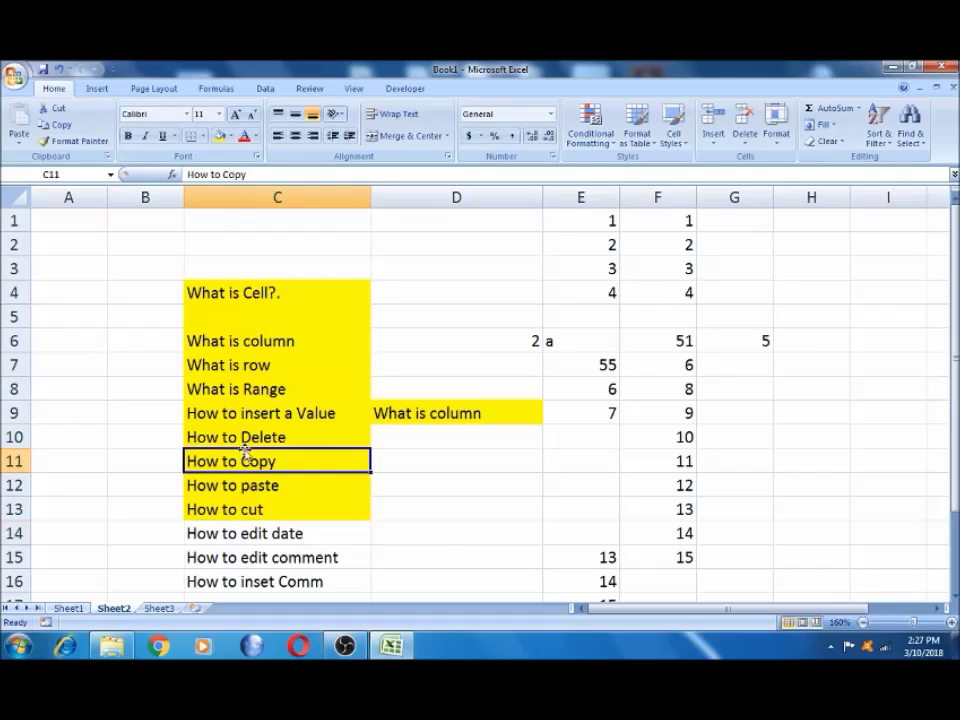
pyautogui.click(245, 486)
pyautogui.click(248, 510)
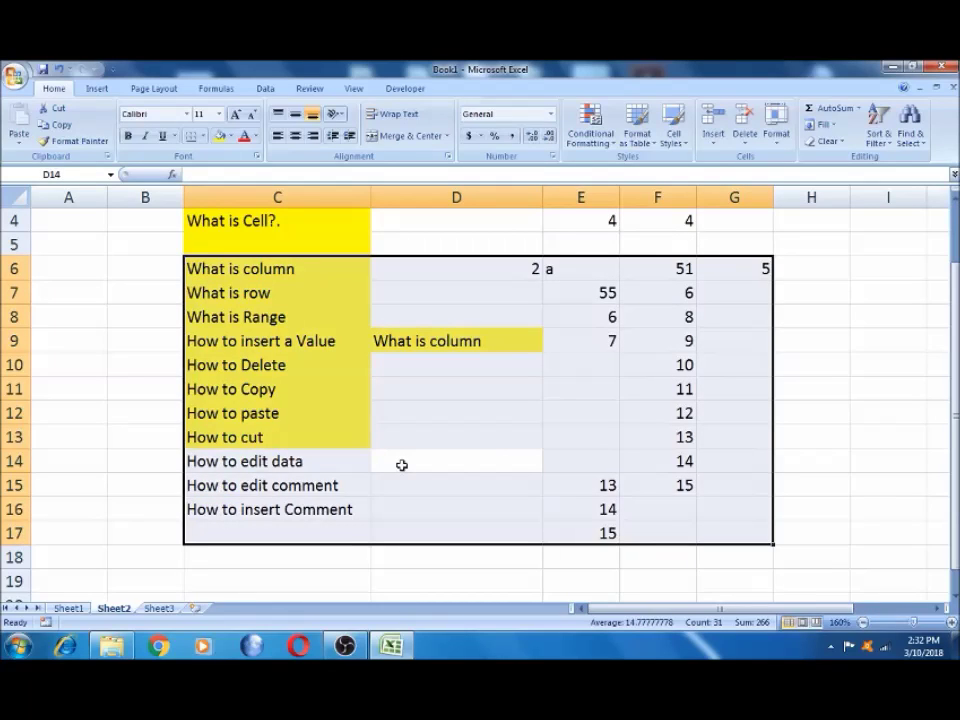
pyautogui.click(277, 463)
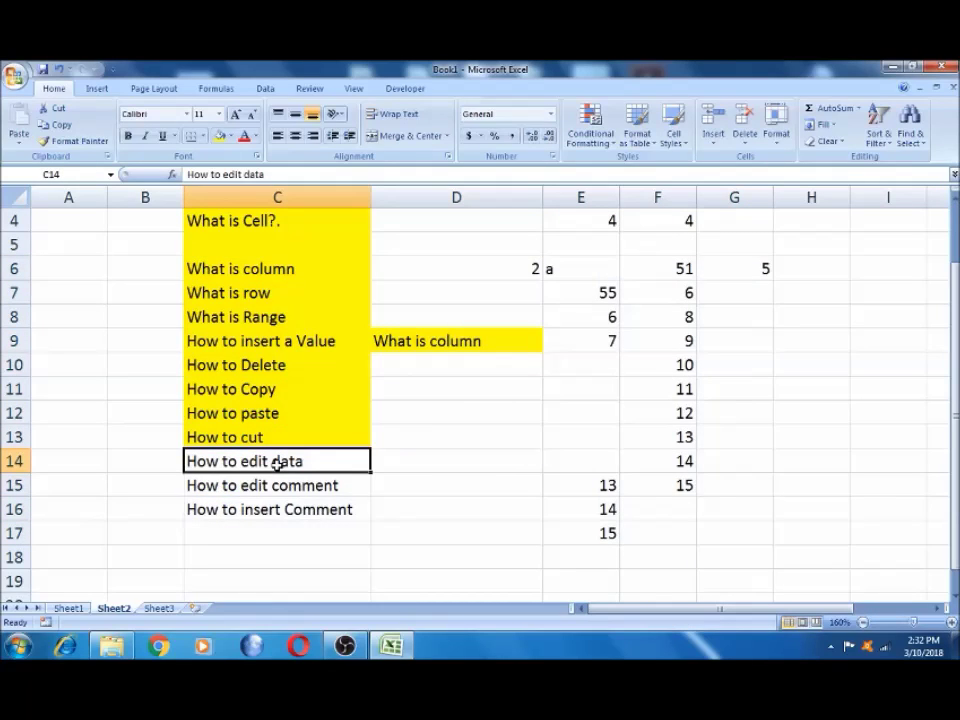
pyautogui.press('Down')
pyautogui.press('Down')
pyautogui.press('Down')
pyautogui.press('Up')
pyautogui.press('Up')
pyautogui.press('Up')
pyautogui.click(495, 210)
# - Clear the contents of columns D through G
pyautogui.press('Up')
pyautogui.press('Up')
pyautogui.press('Up')
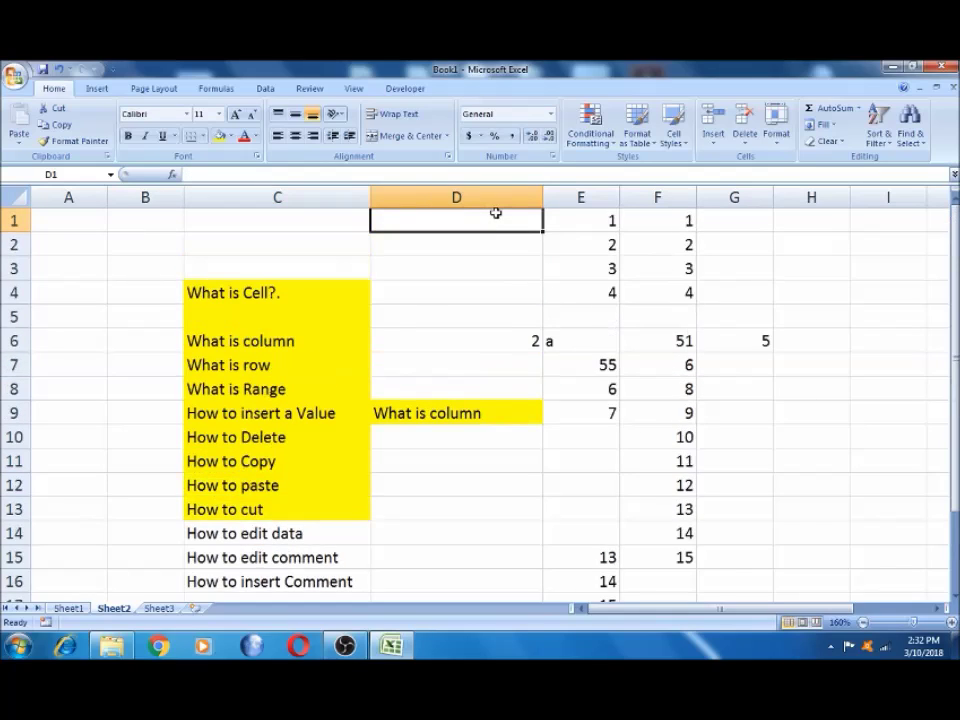
pyautogui.hotkey('shift', 'Right')
pyautogui.hotkey('shift', 'Right')
pyautogui.hotkey('shift', 'Right')
pyautogui.hotkey('shift', 'Down')
pyautogui.hotkey('shift', 'Down')
pyautogui.hotkey('shift', 'Down')
pyautogui.hotkey('shift', 'Down')
pyautogui.hotkey('shift', 'Down')
pyautogui.hotkey('shift', 'Down')
pyautogui.hotkey('shift', 'Down')
pyautogui.hotkey('shift', 'Down')
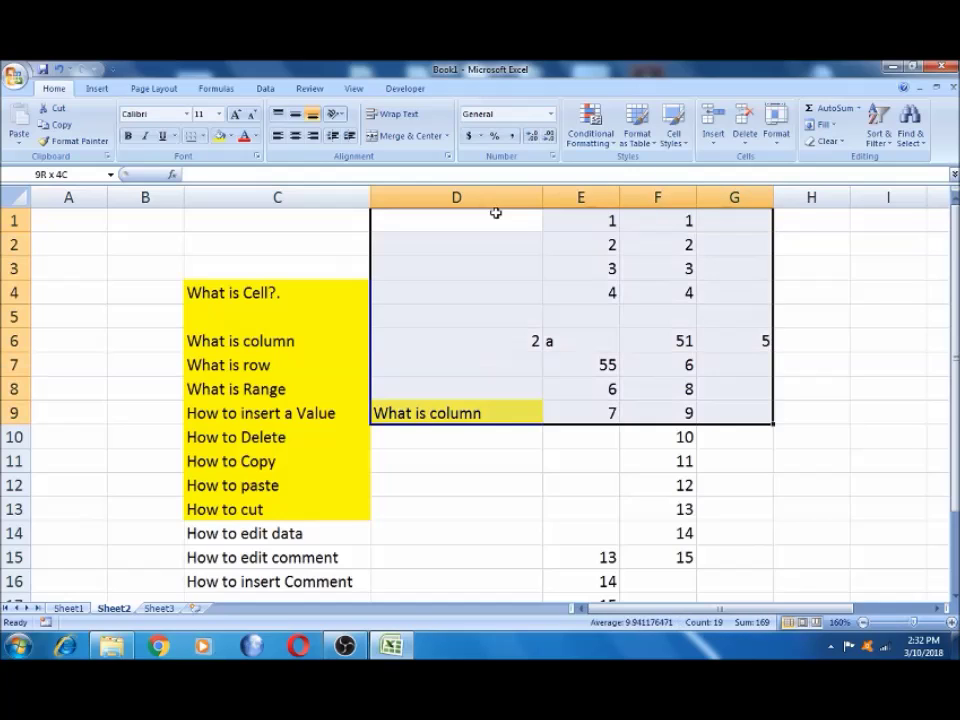
pyautogui.hotkey('ctrl', 'space')
pyautogui.press('Delete')
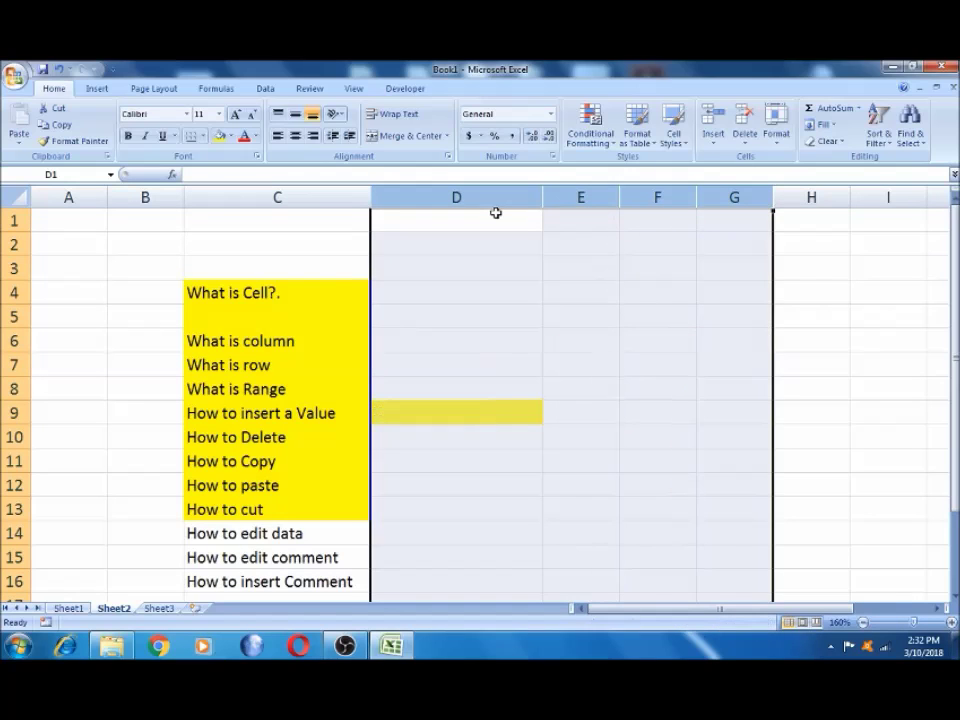
pyautogui.click(495, 212)
# - Copy D8's plain formatting onto D9 with Format Painter, removing its yellow fill
pyautogui.click(463, 321)
pyautogui.click(439, 413)
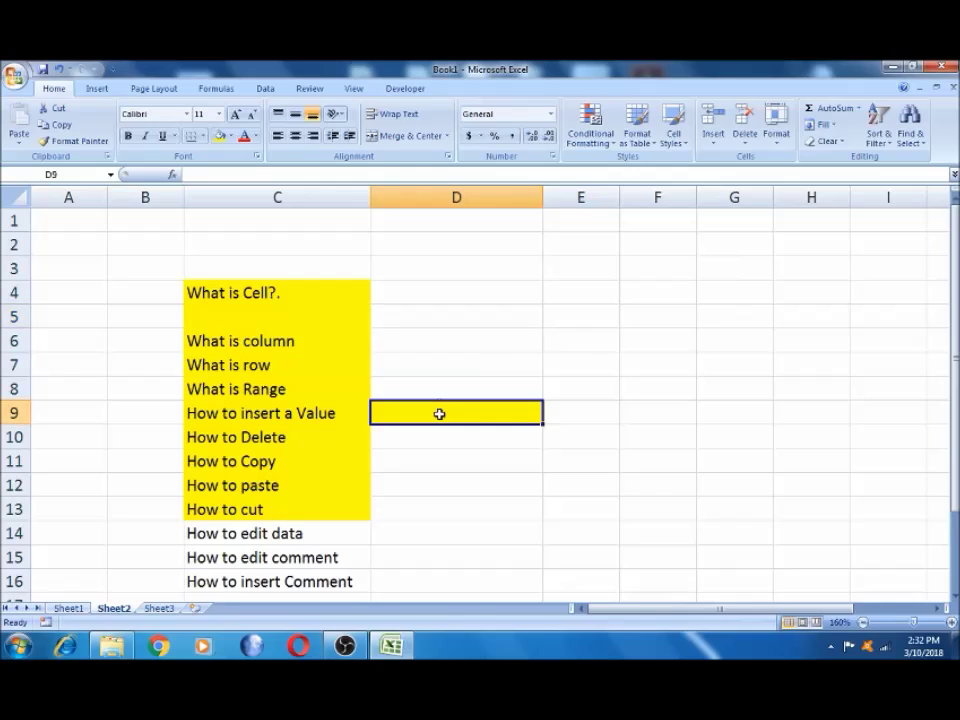
pyautogui.click(439, 393)
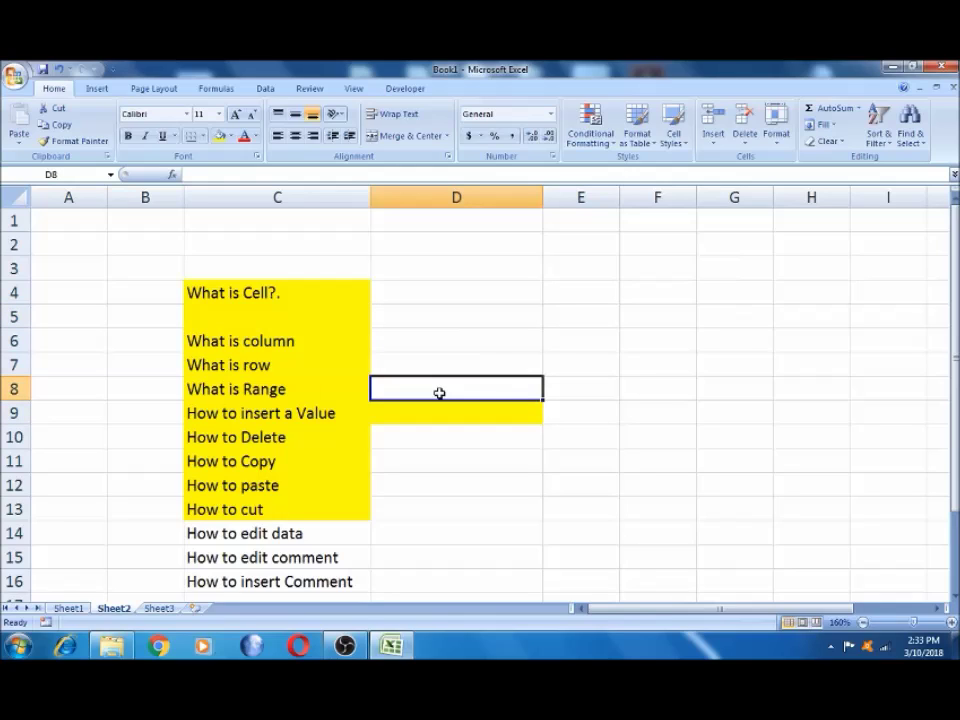
pyautogui.click(73, 141)
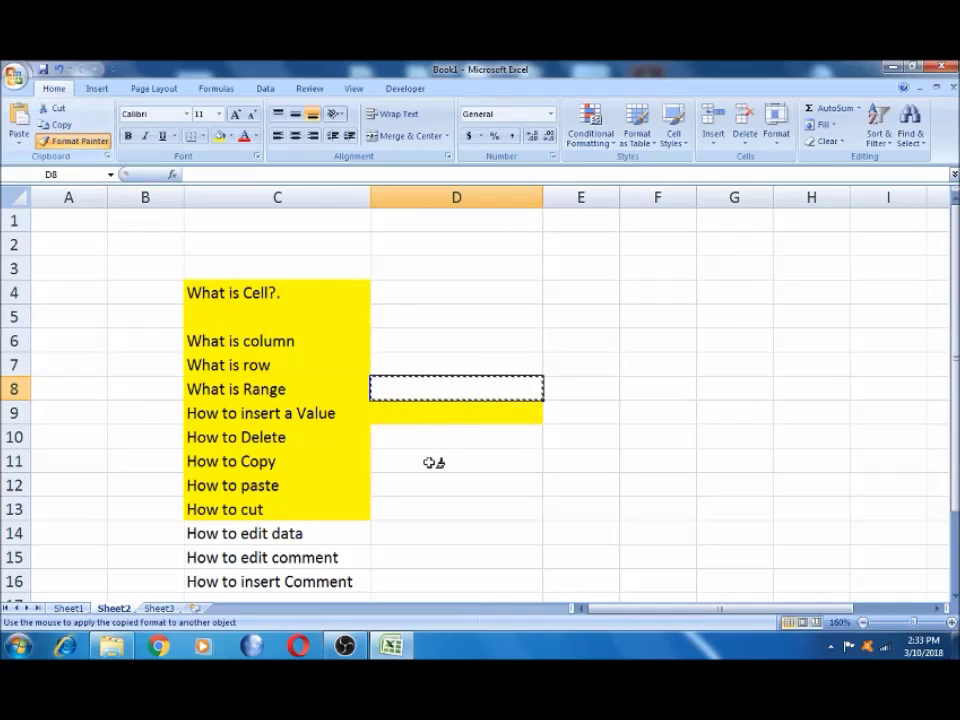
pyautogui.click(435, 416)
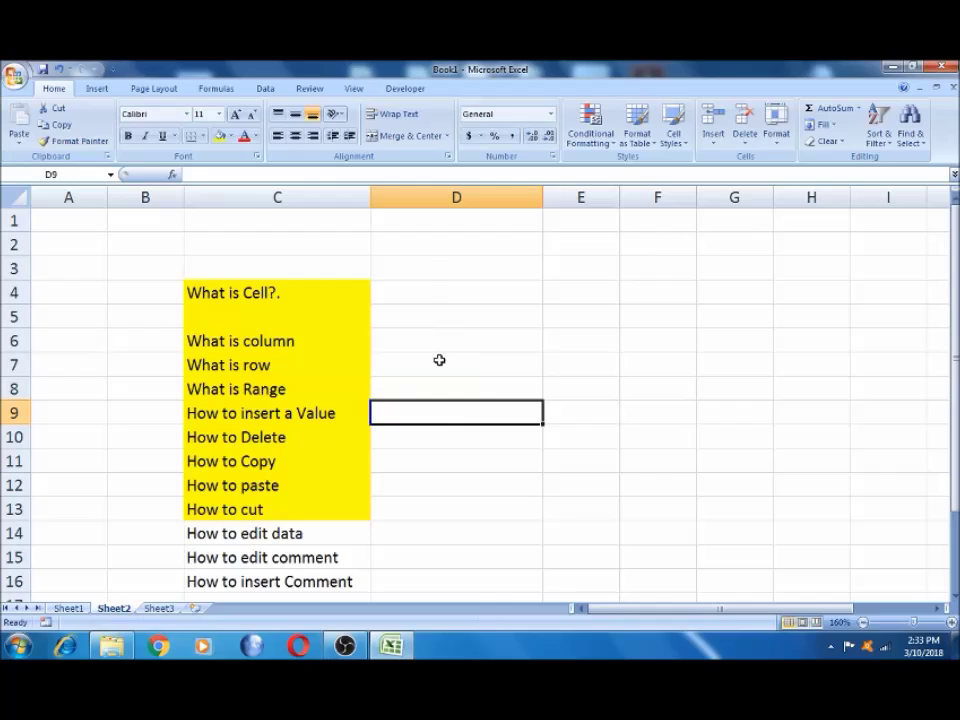
pyautogui.click(435, 390)
pyautogui.click(437, 415)
pyautogui.click(446, 289)
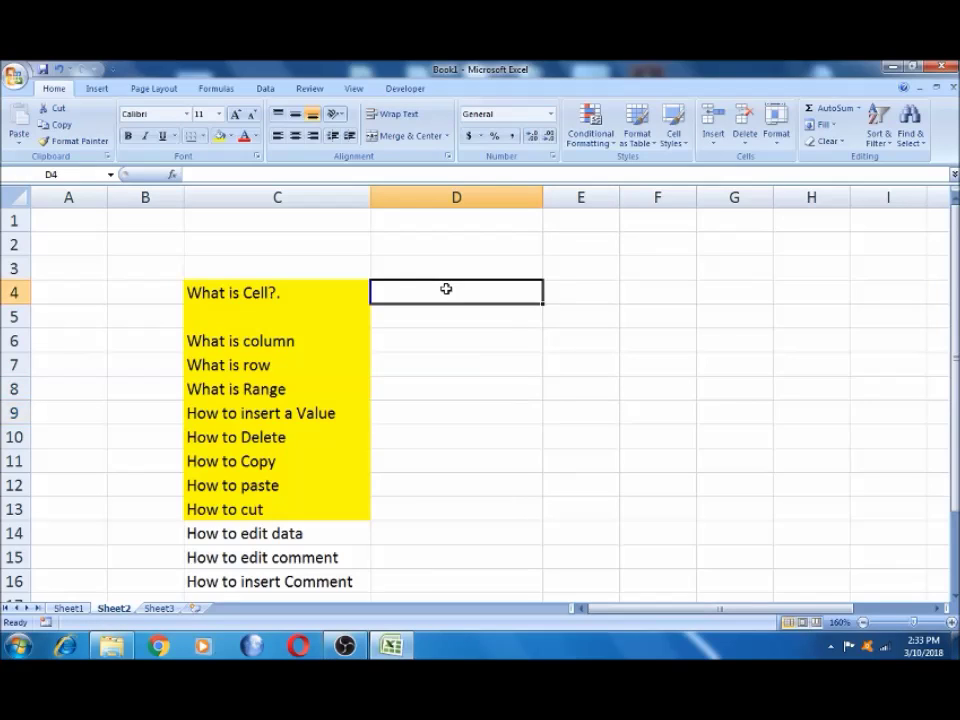
# - Enter 'You are a Good Boy' in D4, undoing an accidental overwrite
pyautogui.write('You a')
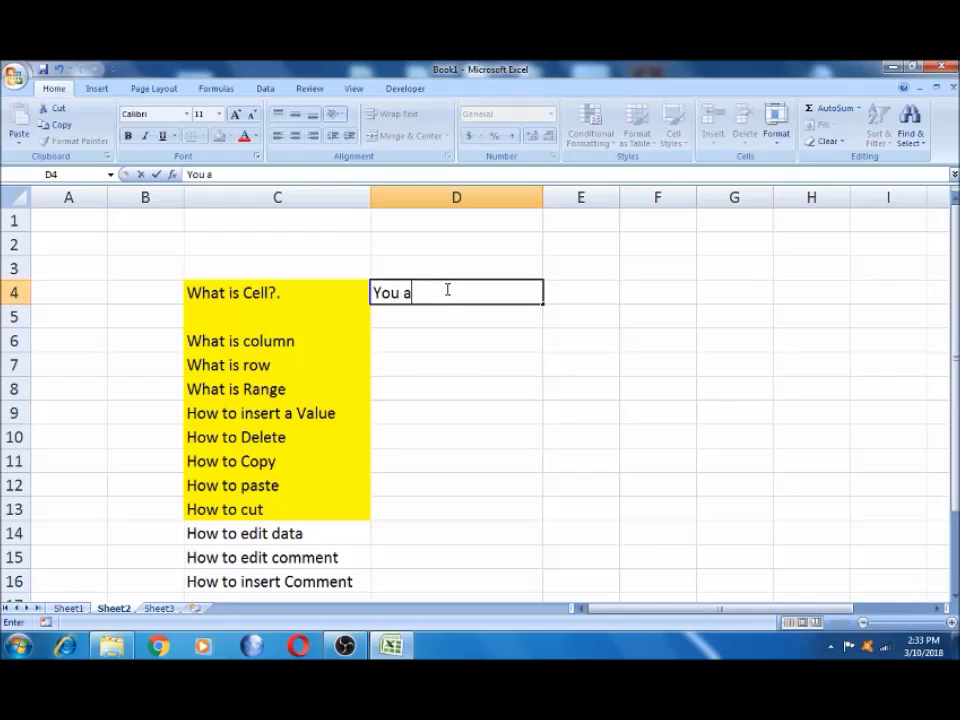
pyautogui.write('re a Good Boy')
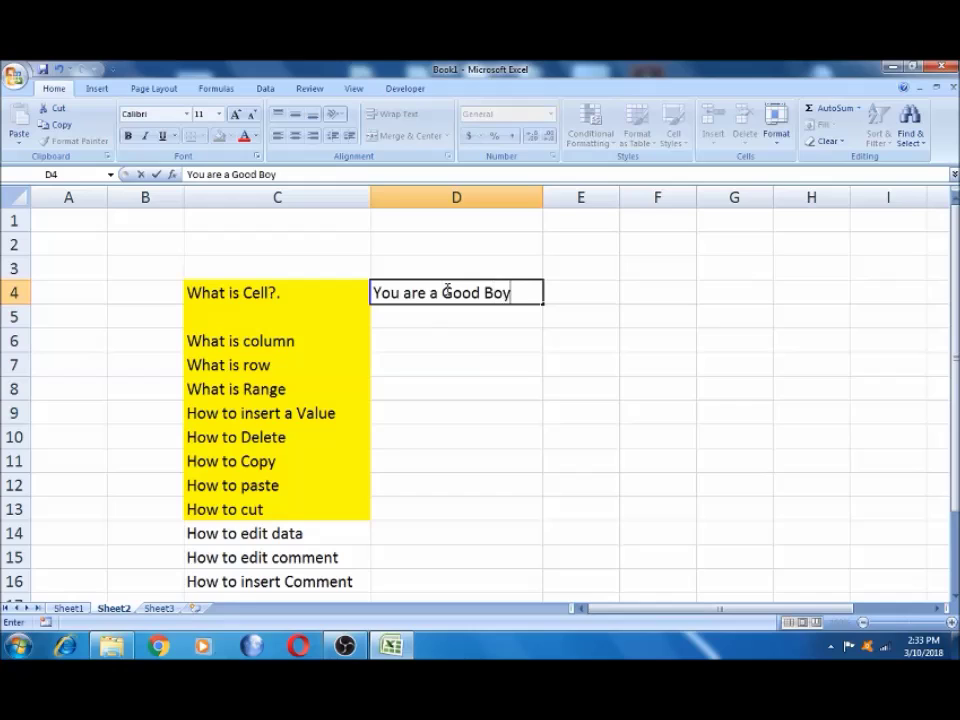
pyautogui.press('Tab')
pyautogui.click(446, 289)
pyautogui.click(437, 336)
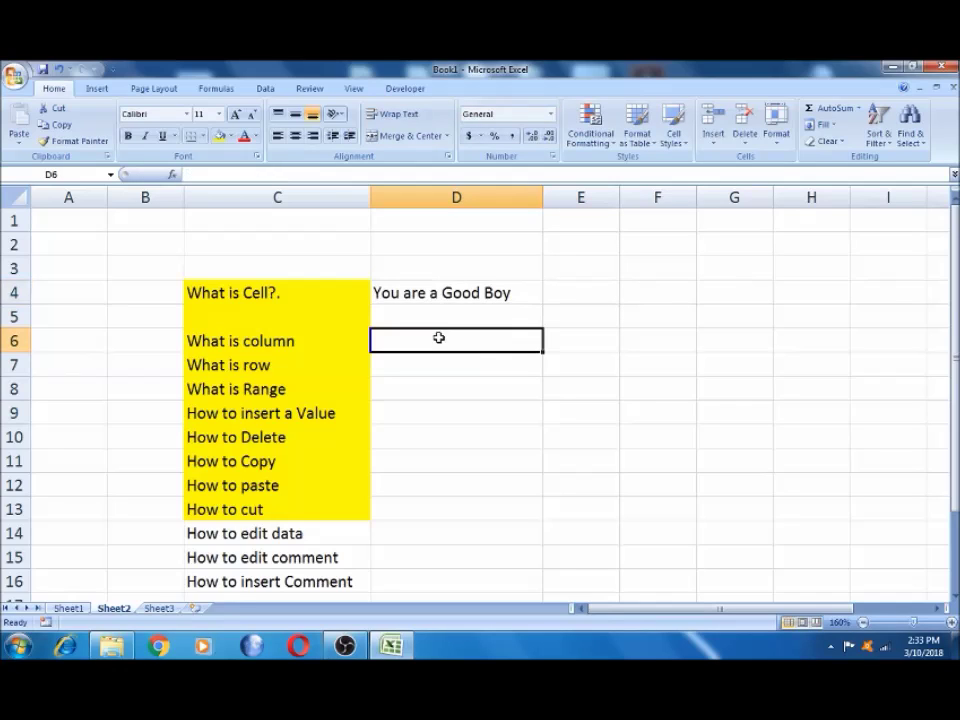
pyautogui.click(434, 291)
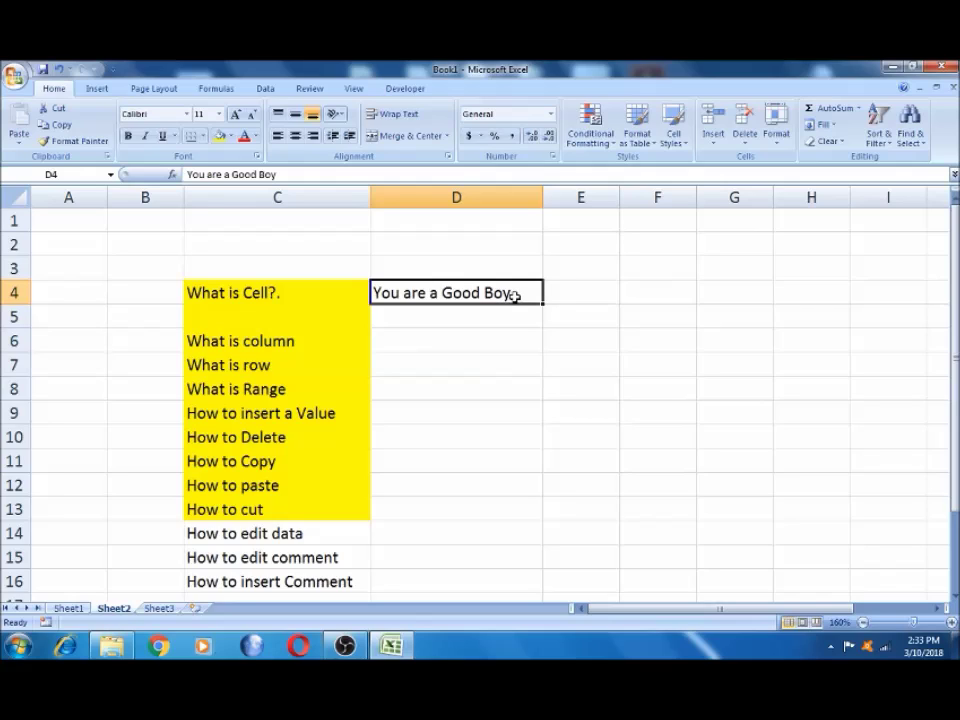
pyautogui.write('a')
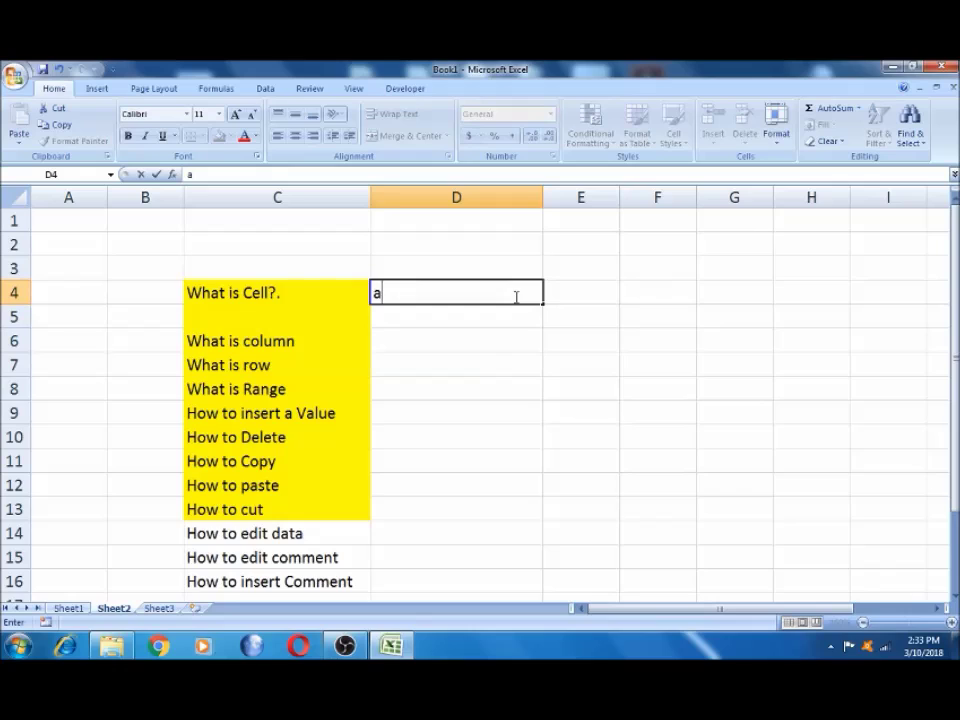
pyautogui.hotkey('ctrl', 'z')
pyautogui.click(493, 333)
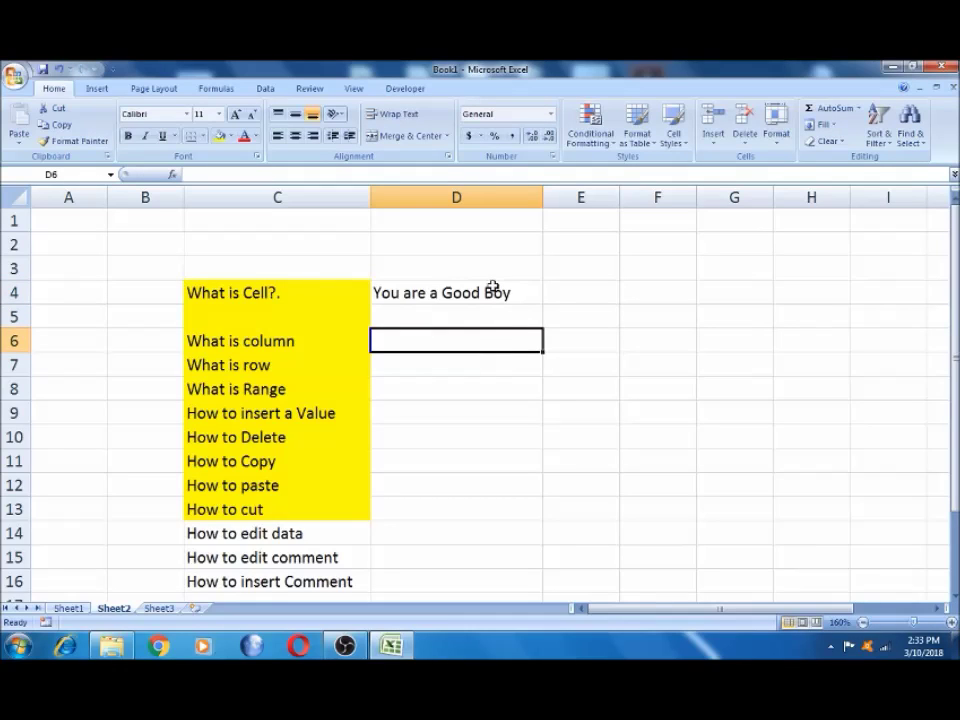
pyautogui.click(492, 285)
pyautogui.click(484, 332)
pyautogui.click(487, 292)
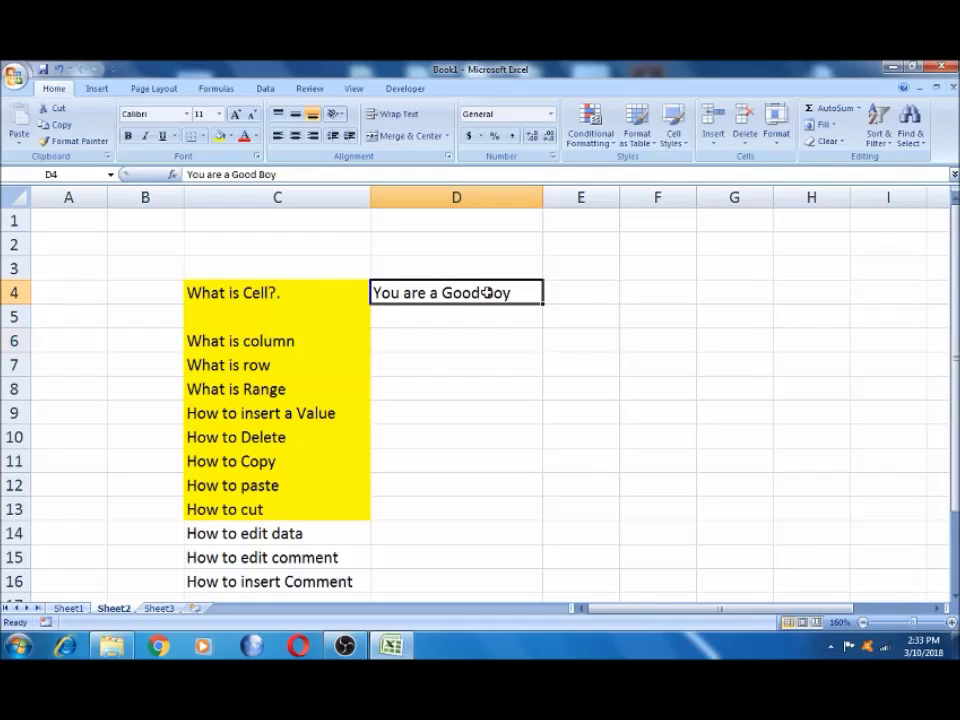
# - Add periods after 'Boy' and after 'Good' in D4's text
pyautogui.press('F2')
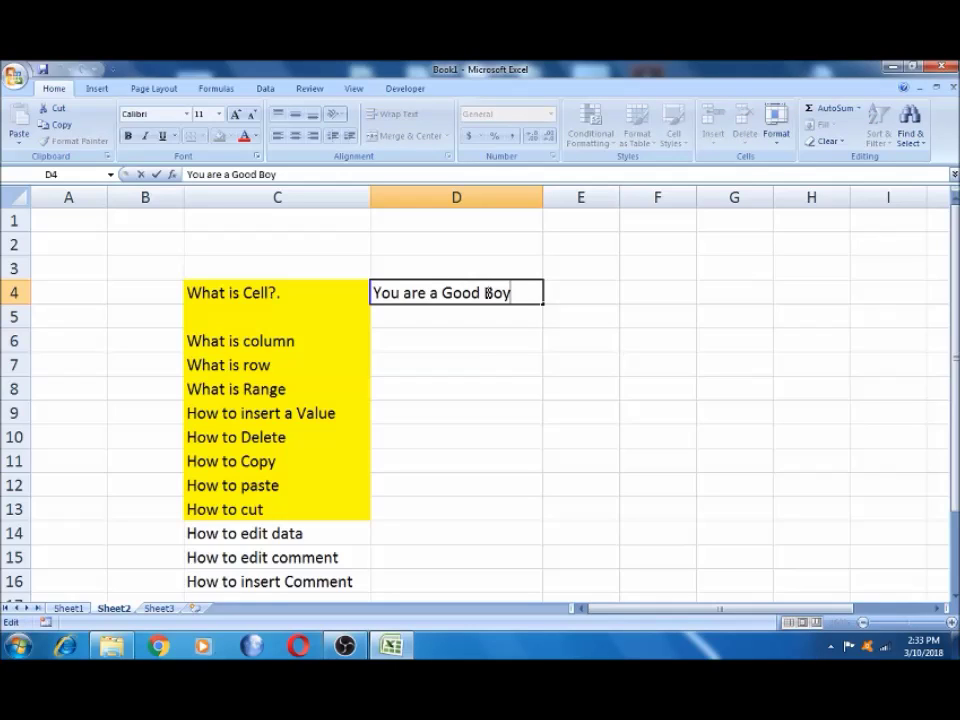
pyautogui.write('.')
pyautogui.click(489, 334)
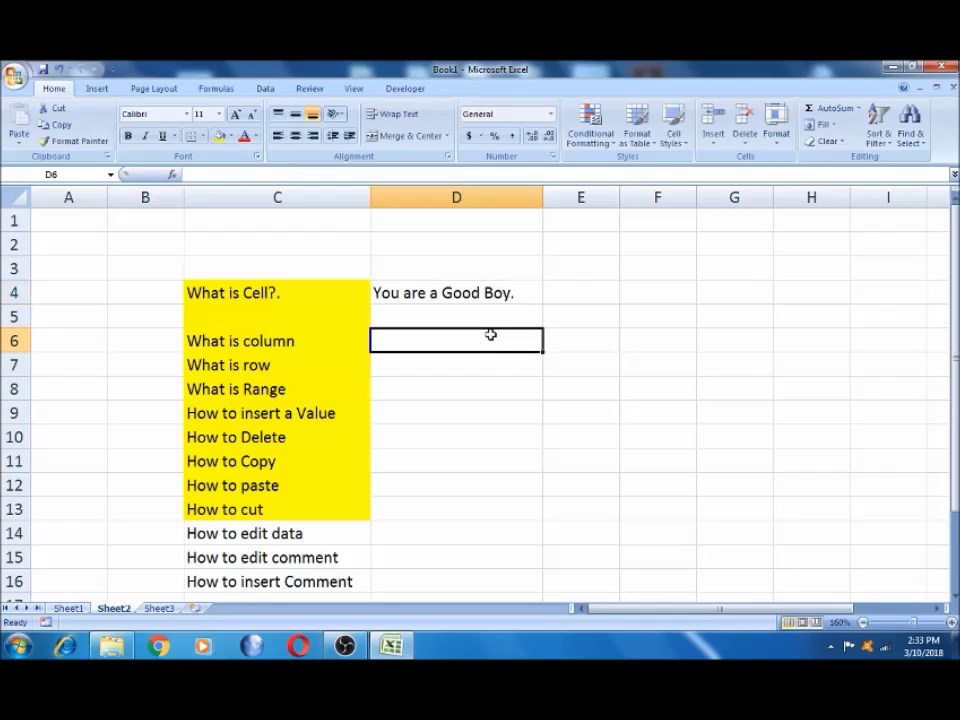
pyautogui.click(490, 291)
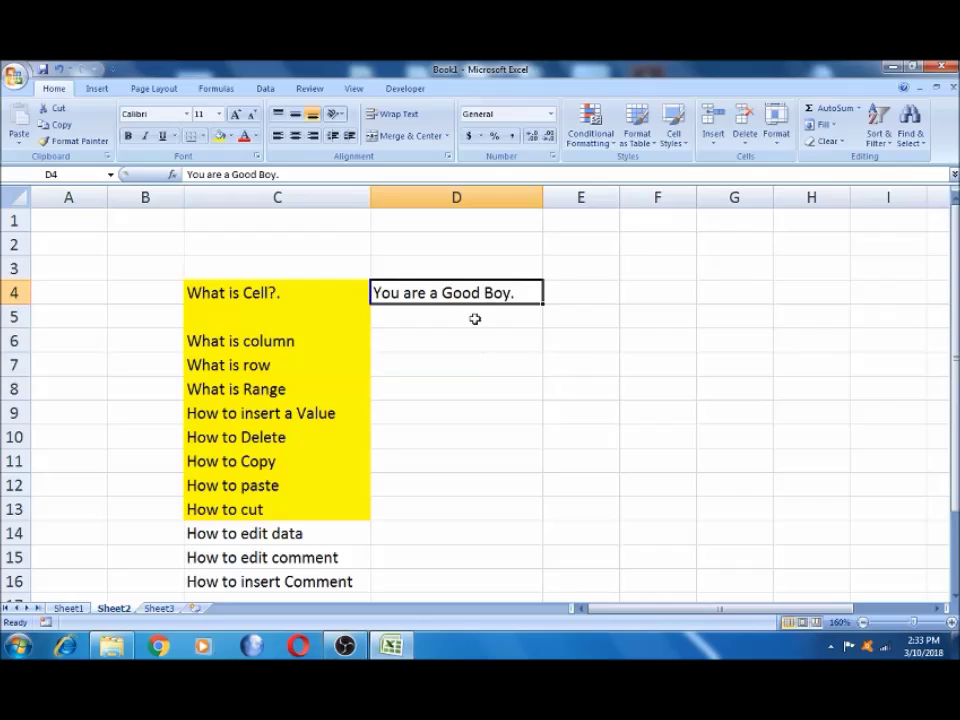
pyautogui.doubleClick(475, 293)
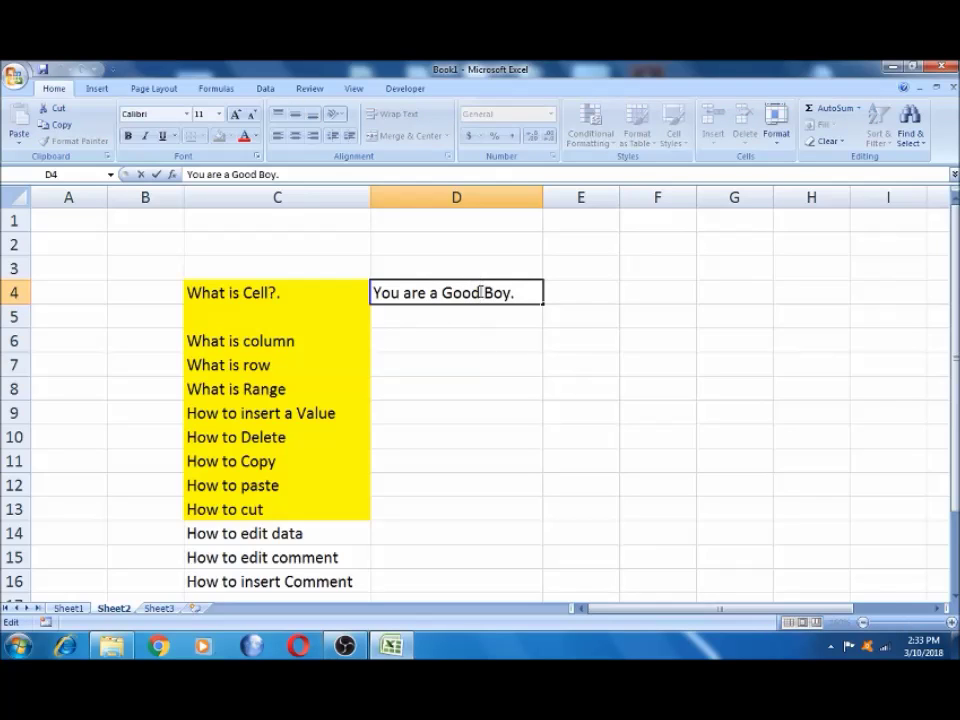
pyautogui.write('.')
pyautogui.press('Tab')
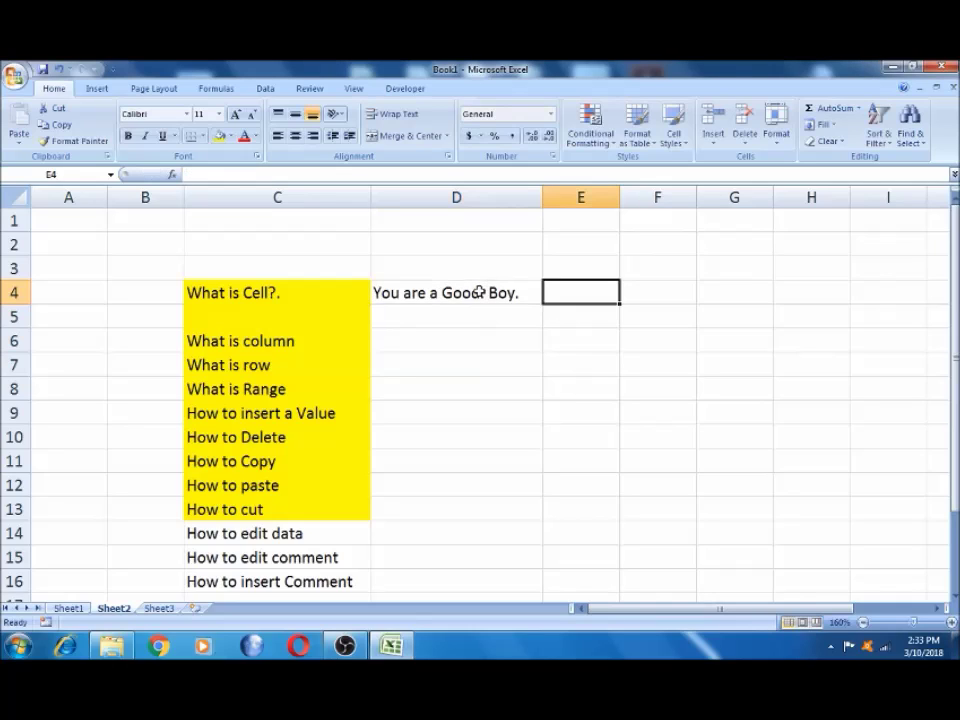
pyautogui.press('Return')
# - Append '????' to D4 so it reads 'You are a Good. Boy.????'
pyautogui.click(477, 290)
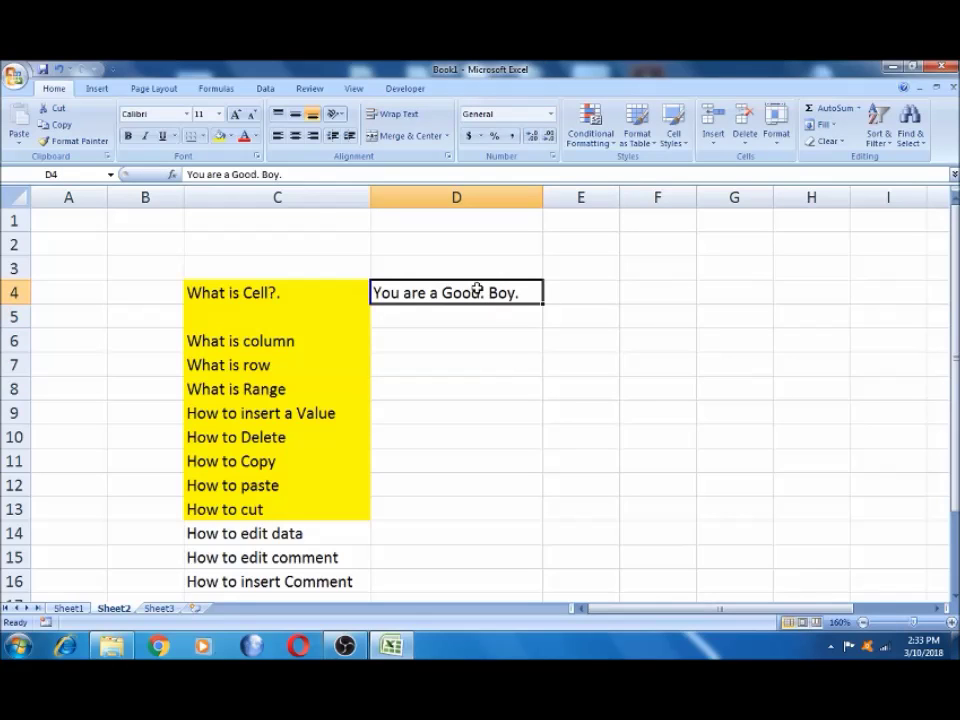
pyautogui.click(216, 175)
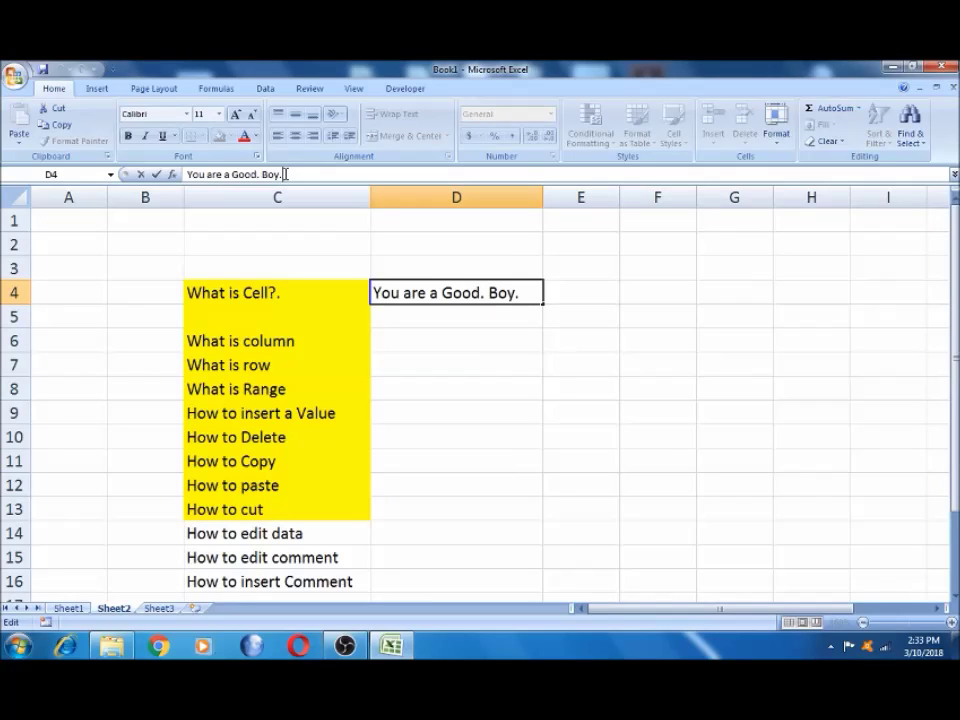
pyautogui.write('????')
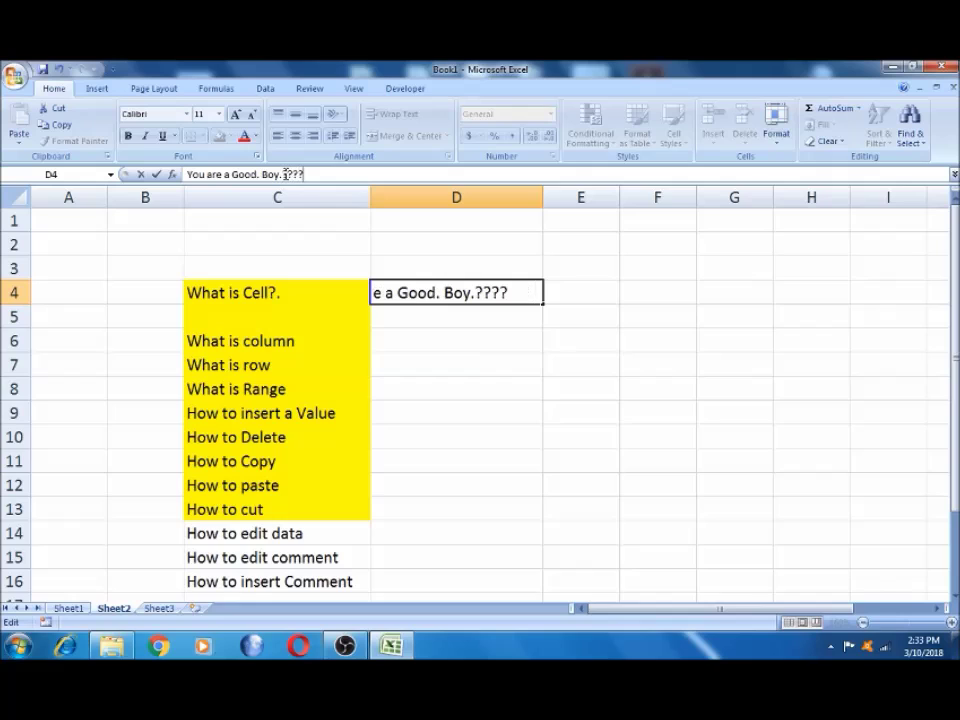
pyautogui.click(444, 339)
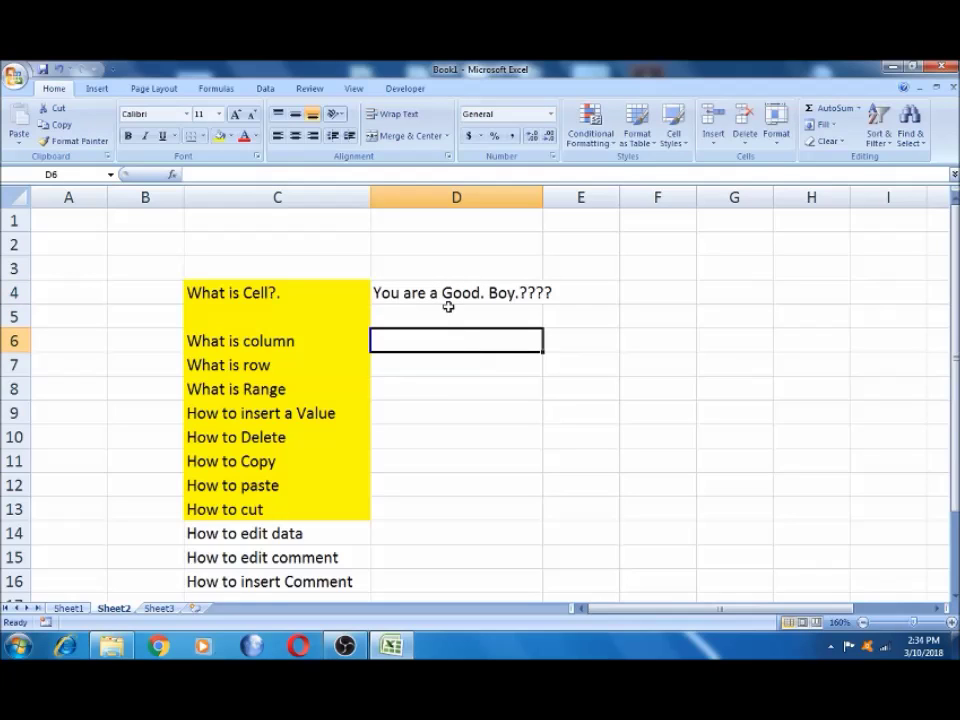
pyautogui.click(446, 293)
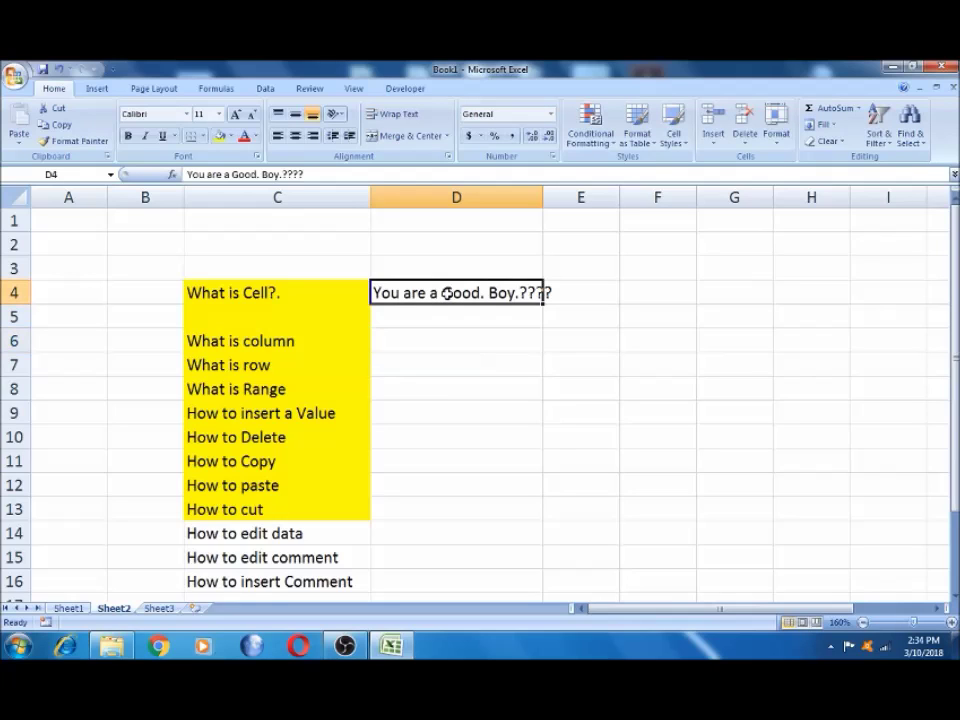
pyautogui.click(285, 536)
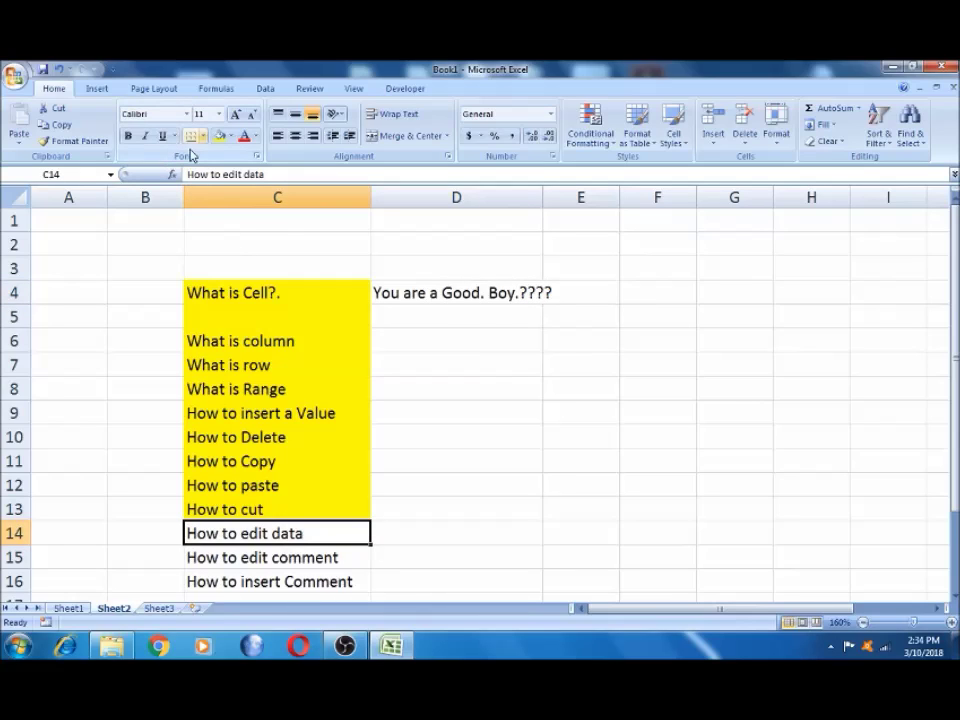
pyautogui.click(218, 137)
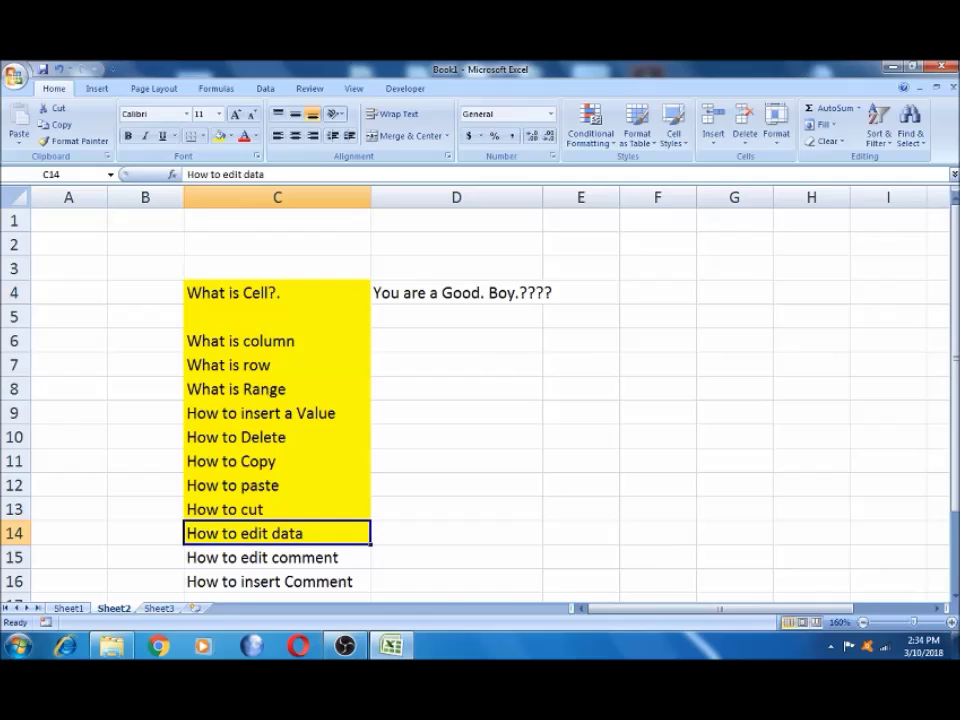
pyautogui.scroll(-4, 955, 598)
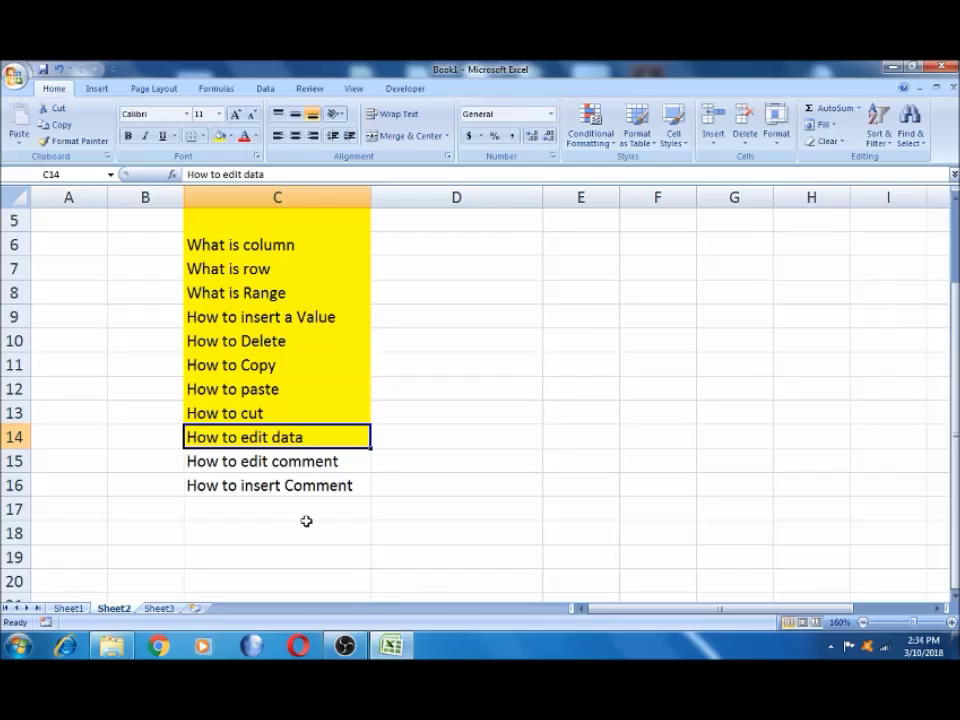
pyautogui.click(281, 461)
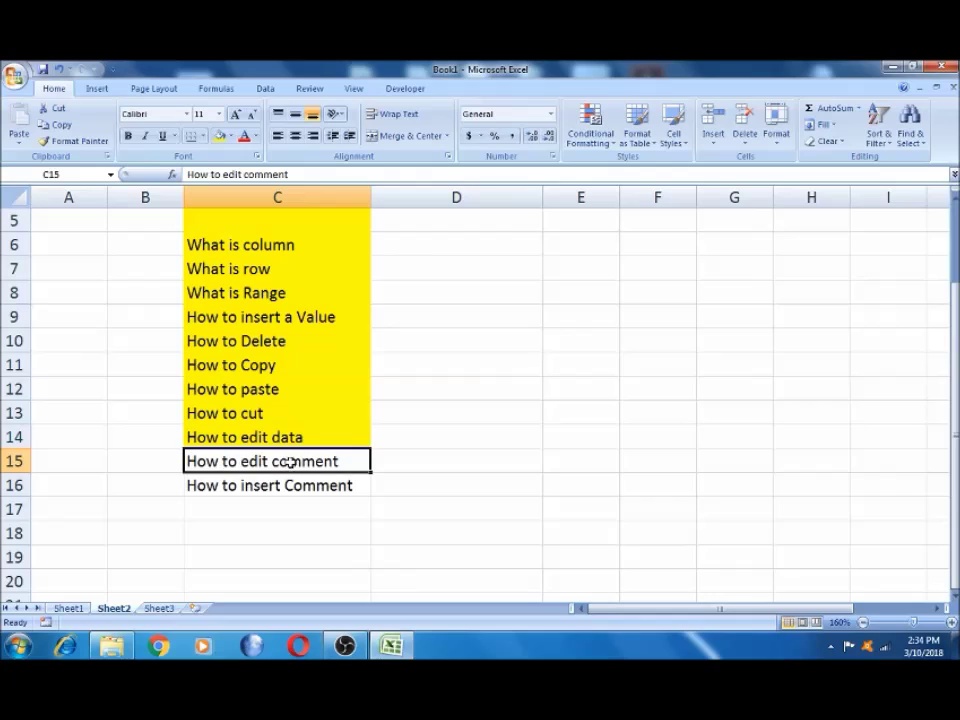
pyautogui.click(320, 486)
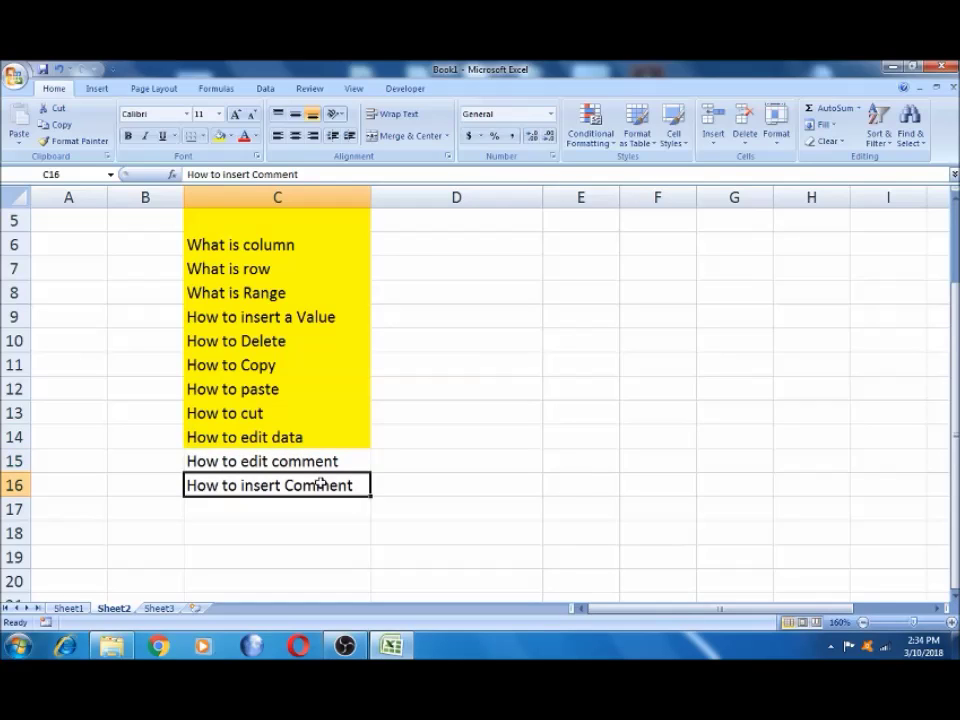
pyautogui.click(317, 459)
pyautogui.click(318, 485)
pyautogui.rightClick(318, 485)
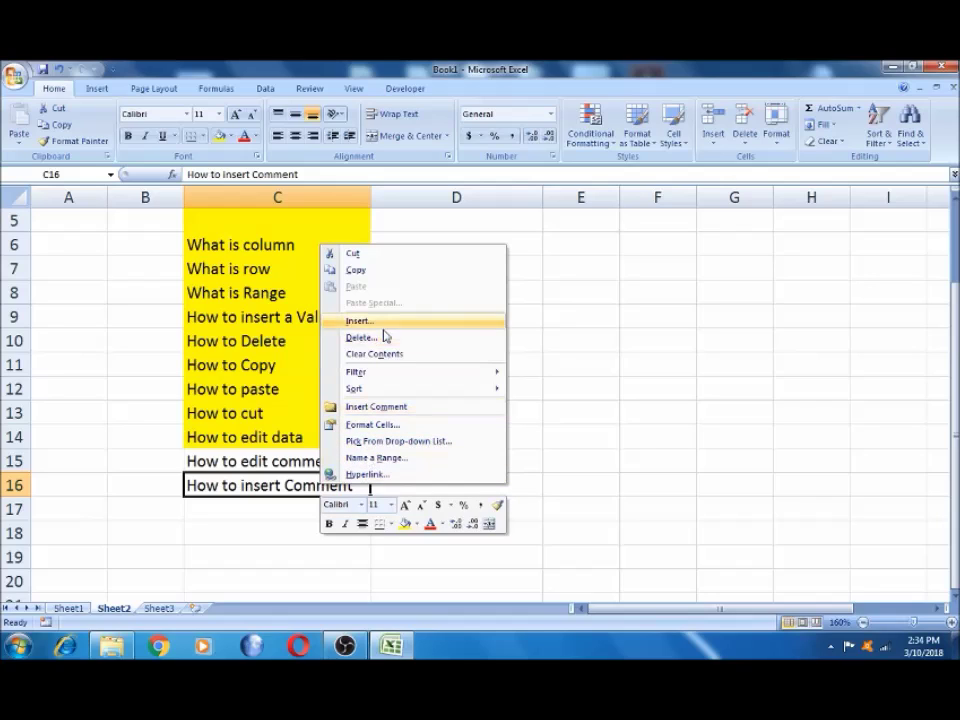
# - Insert a comment on C16 containing the author's name
pyautogui.click(394, 407)
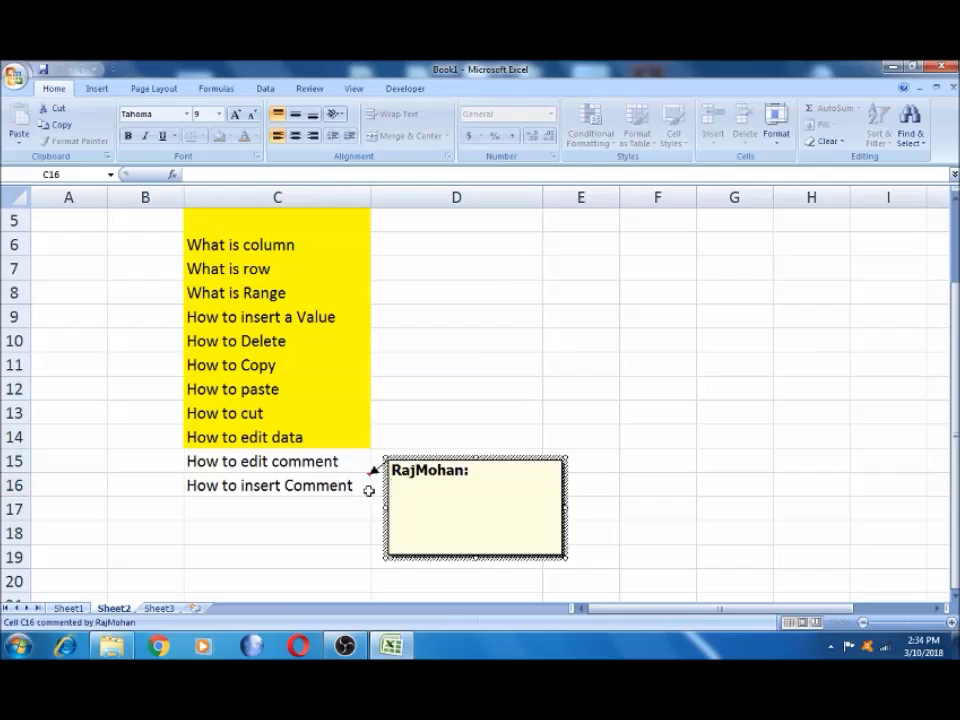
pyautogui.click(415, 490)
pyautogui.write('Raj')
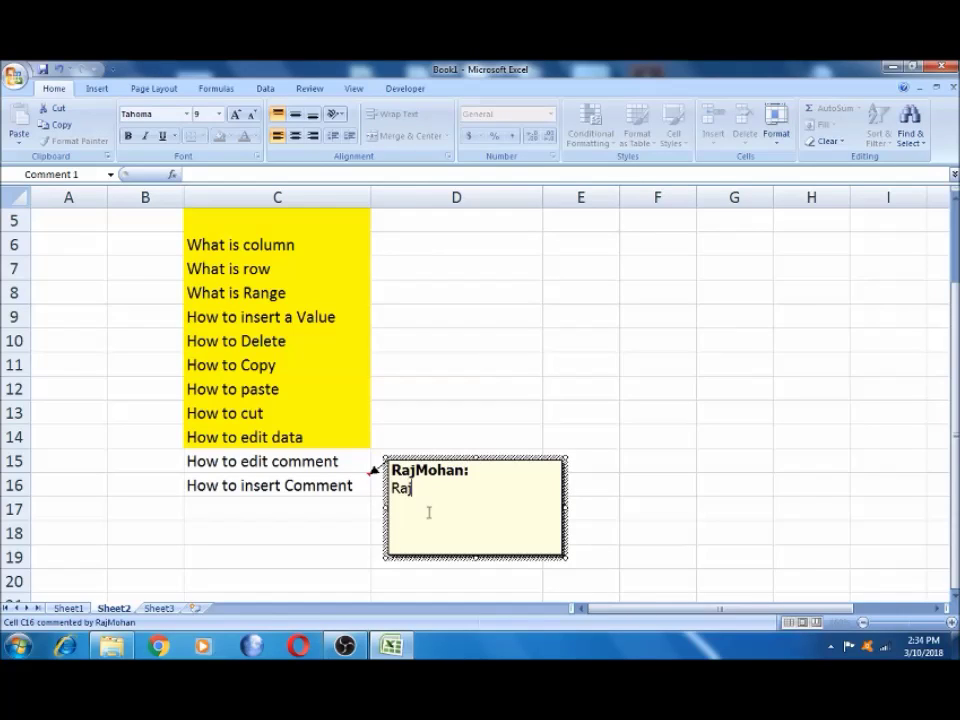
pyautogui.write('    Mohan')
pyautogui.click(472, 410)
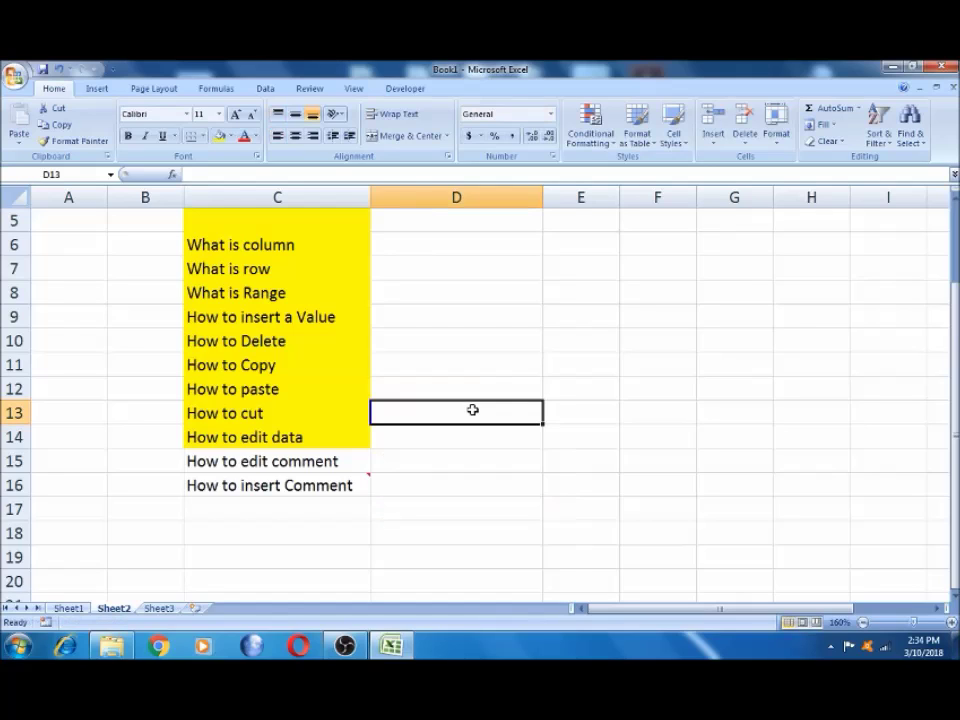
pyautogui.click(317, 485)
pyautogui.moveTo(345, 485)
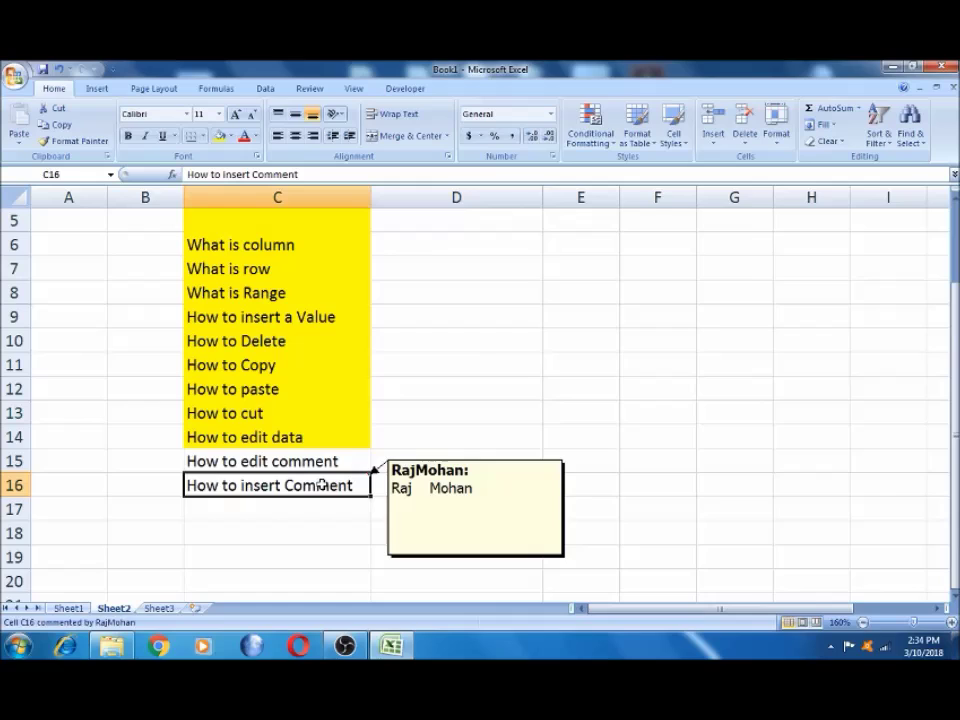
pyautogui.click(645, 453)
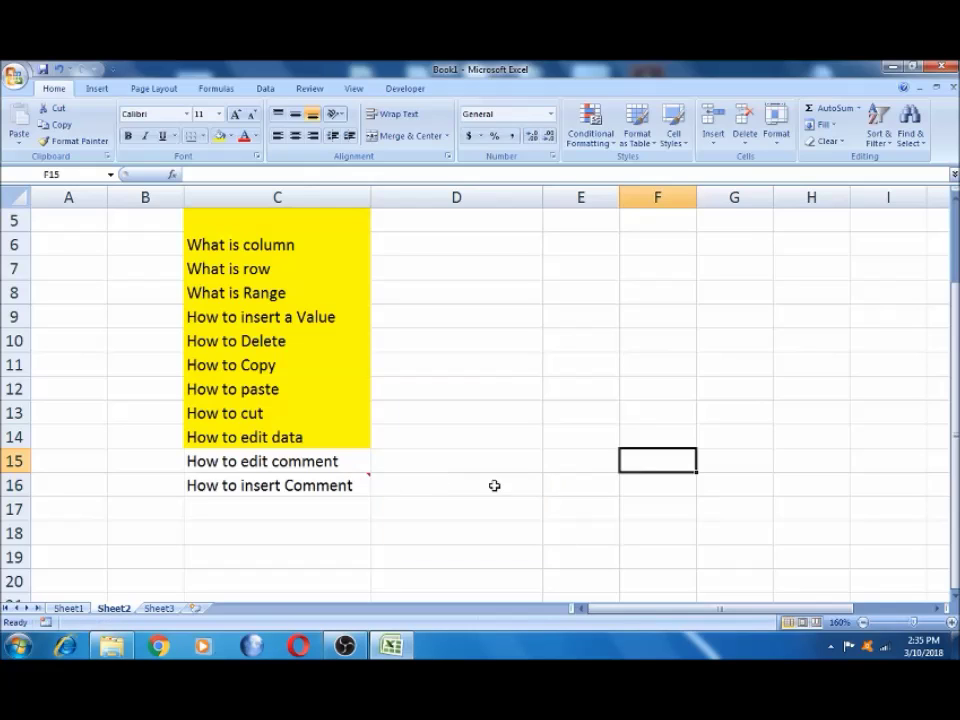
# - Make C16's comment permanently visible with Show/Hide Comments
pyautogui.click(494, 485)
pyautogui.click(513, 441)
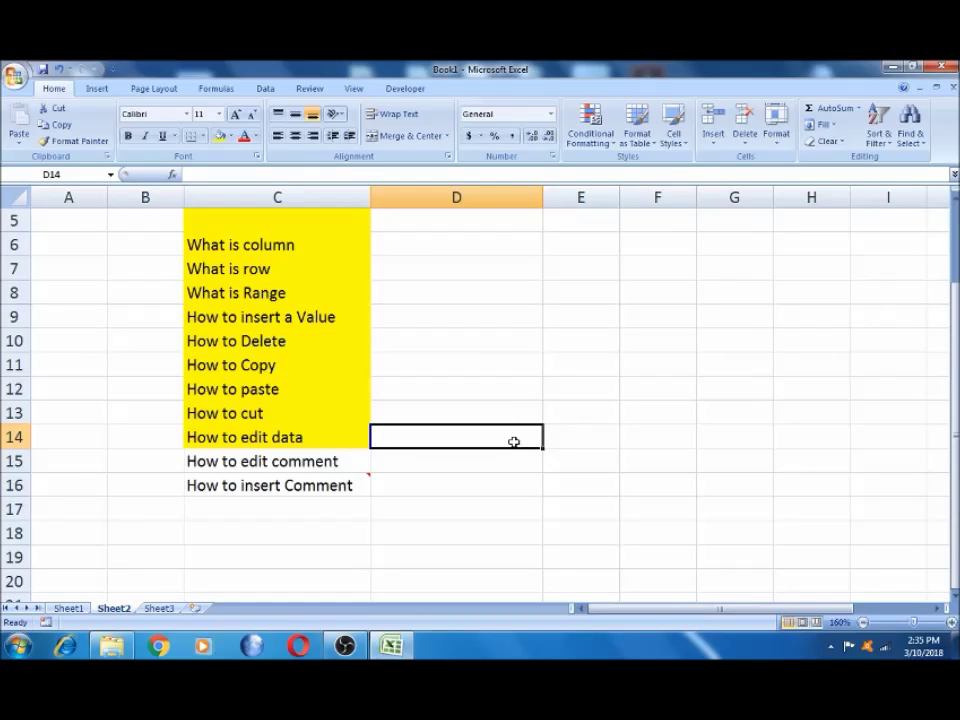
pyautogui.click(378, 507)
pyautogui.click(353, 485)
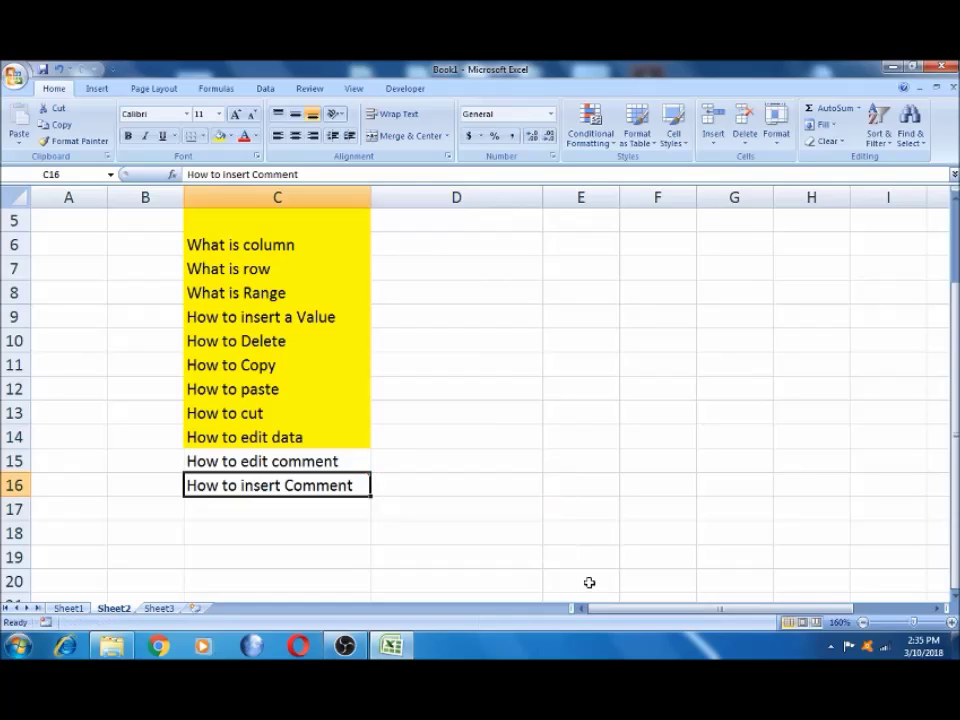
pyautogui.rightClick(365, 486)
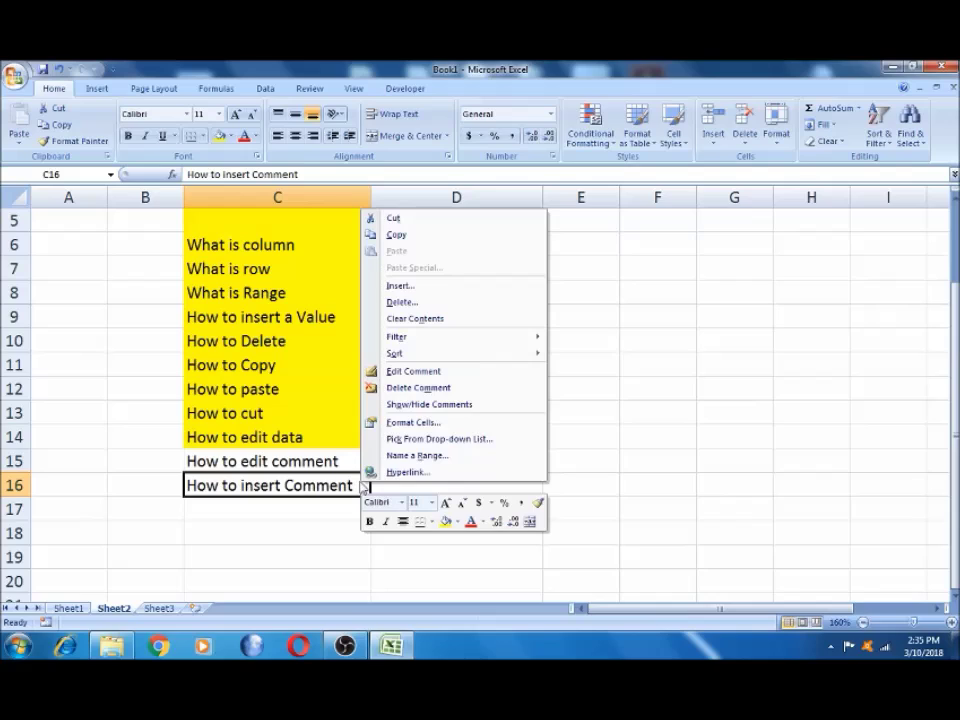
pyautogui.click(438, 406)
pyautogui.click(437, 399)
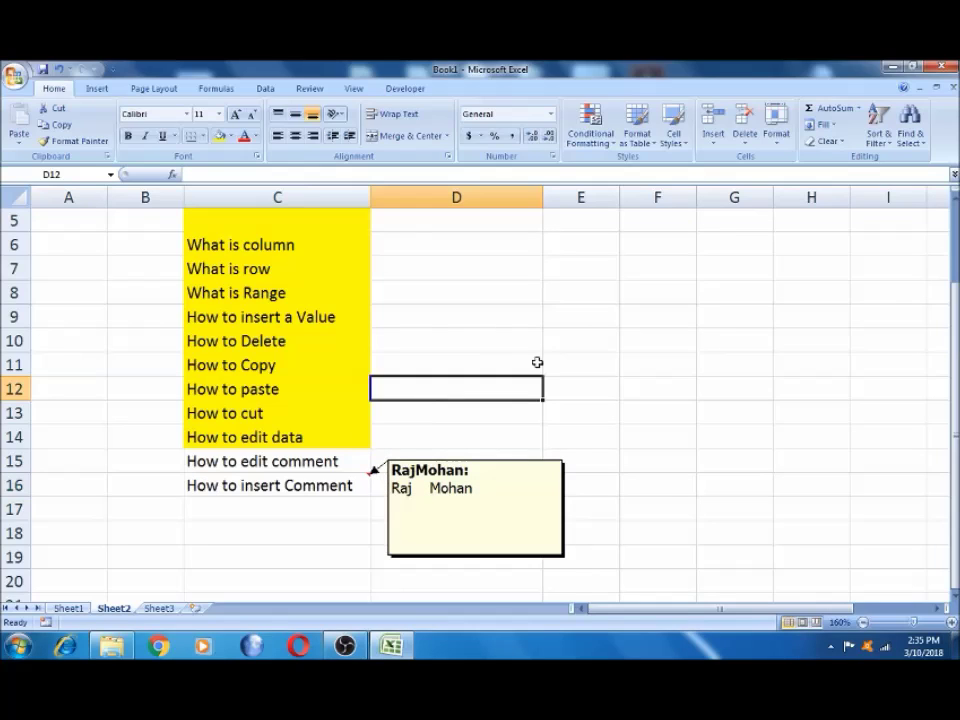
# - Drag the comment box up beside rows 11–14
pyautogui.click(701, 343)
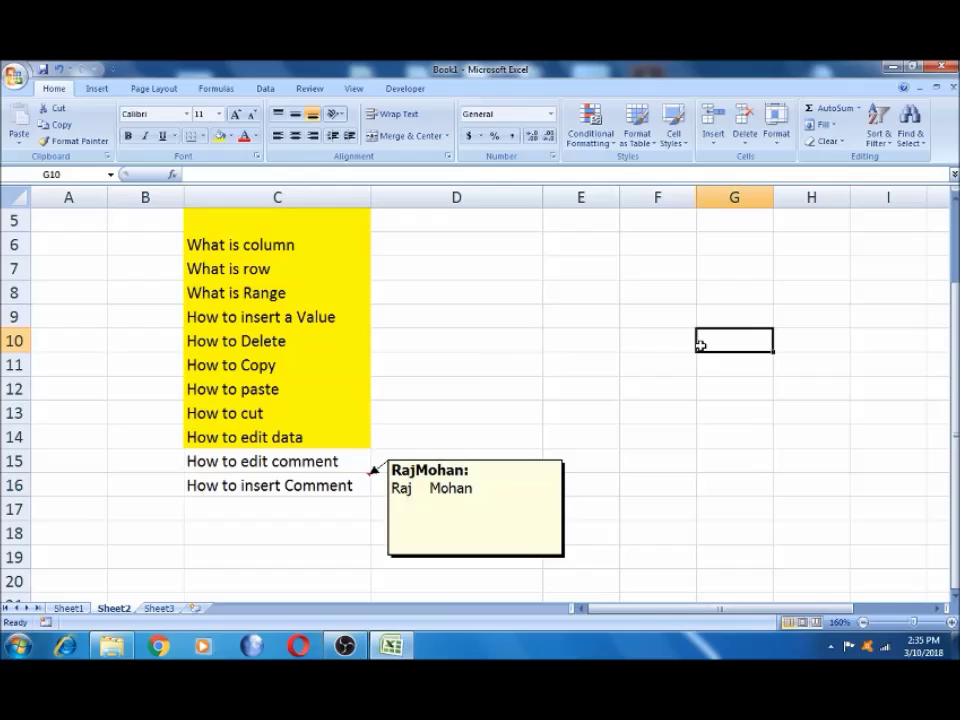
pyautogui.click(562, 558)
pyautogui.moveTo(554, 549); pyautogui.dragTo(699, 454)
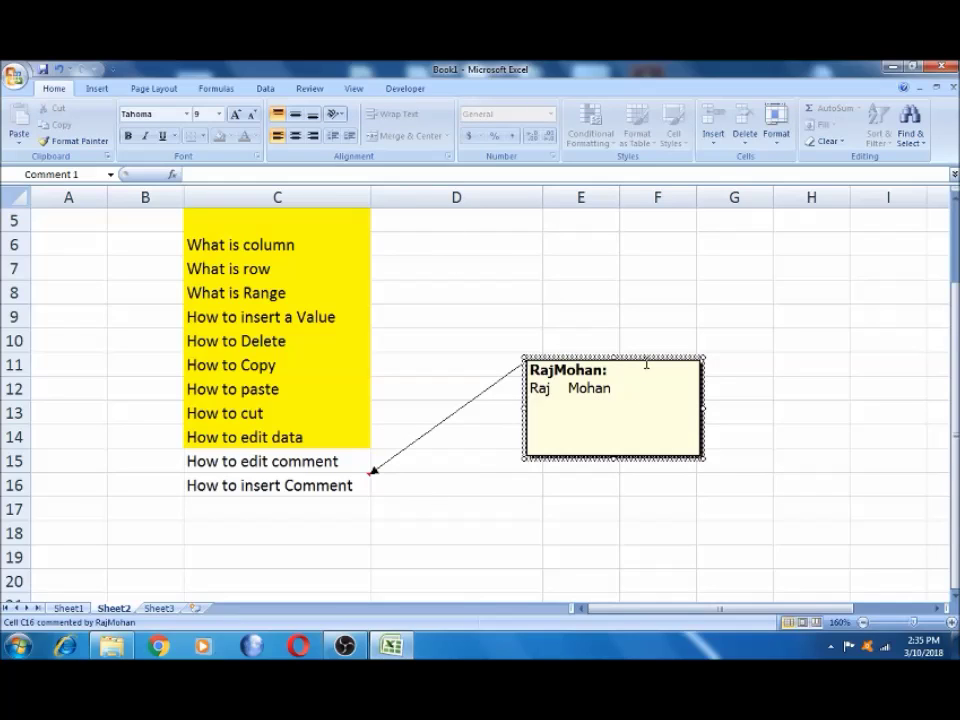
# - Delete the spaces between the two name parts in C16's comment
pyautogui.click(342, 484)
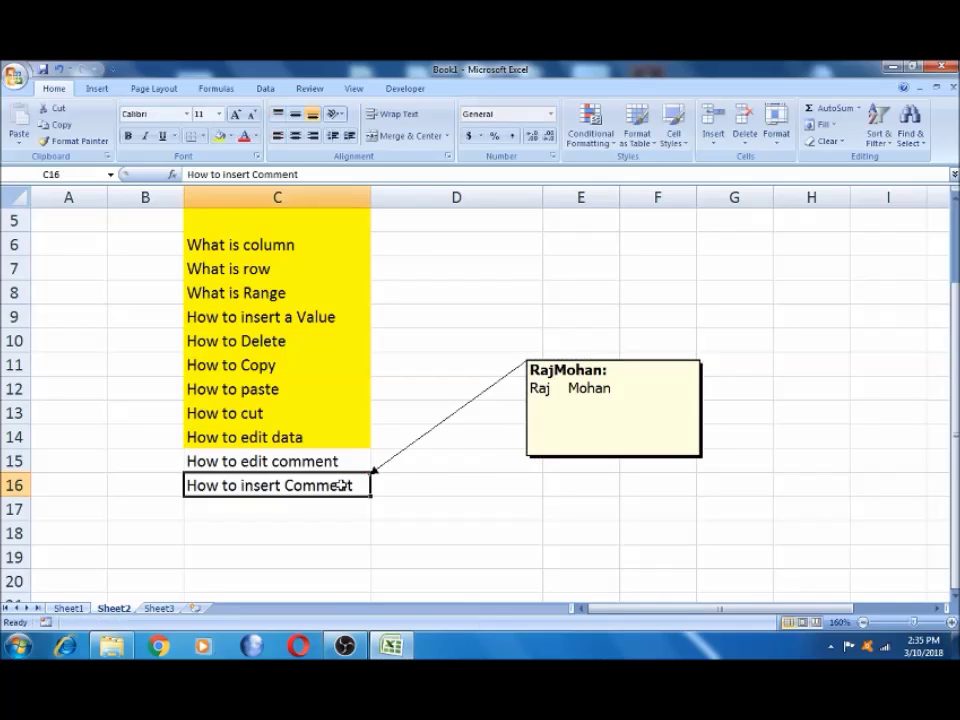
pyautogui.click(345, 460)
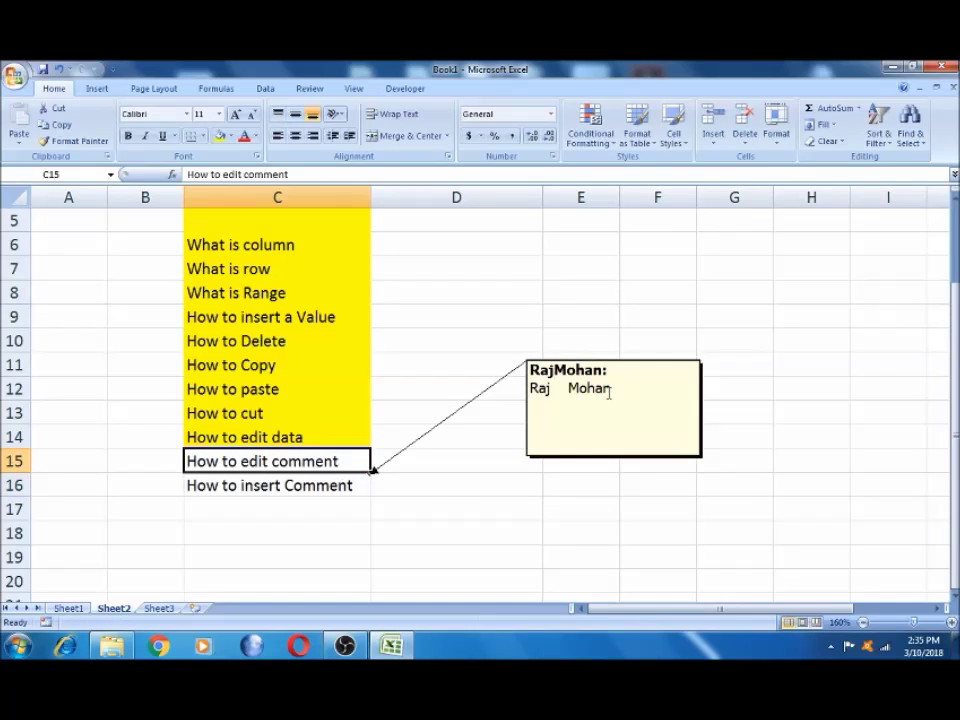
pyautogui.click(609, 391)
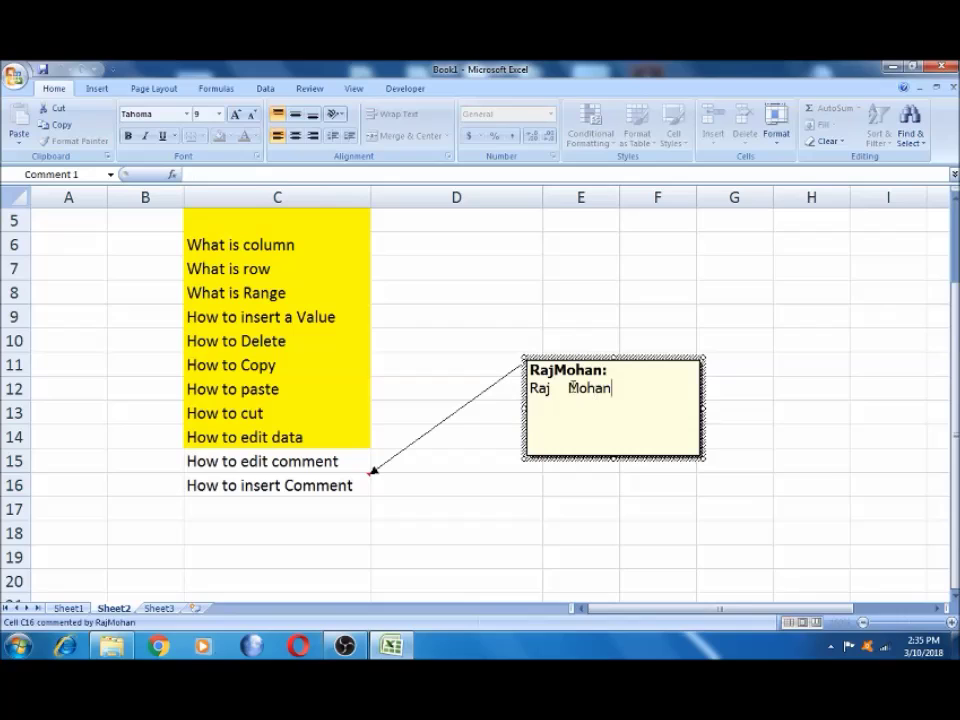
pyautogui.click(569, 388)
pyautogui.press('BackSpace')
pyautogui.press('BackSpace')
pyautogui.press('BackSpace')
pyautogui.press('BackSpace')
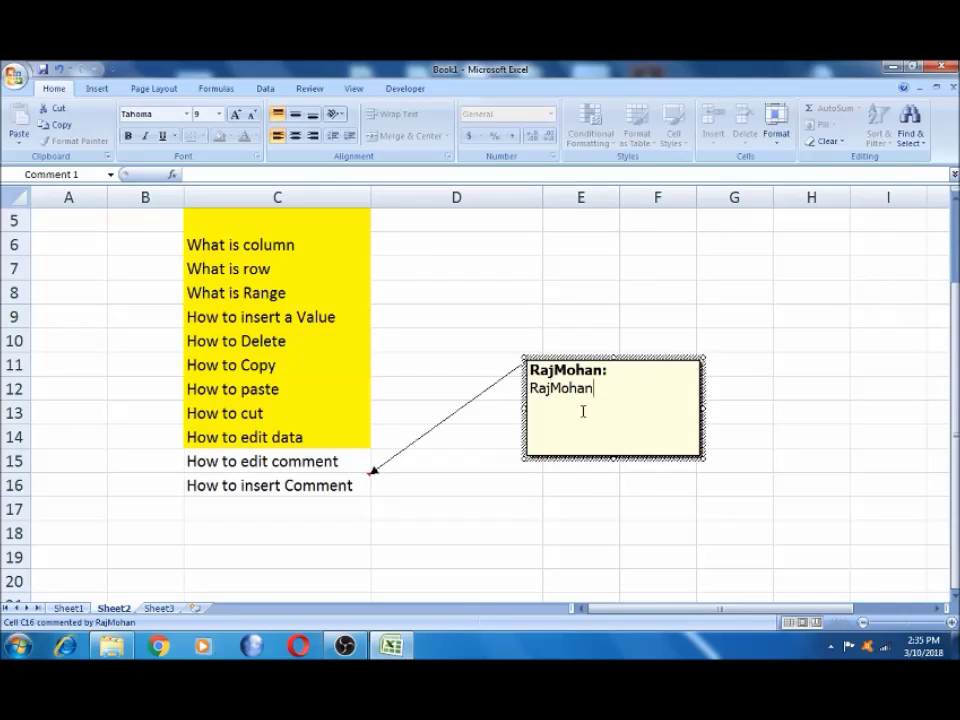
pyautogui.click(461, 478)
# - Fill C15:C16 with yellow
pyautogui.click(287, 459)
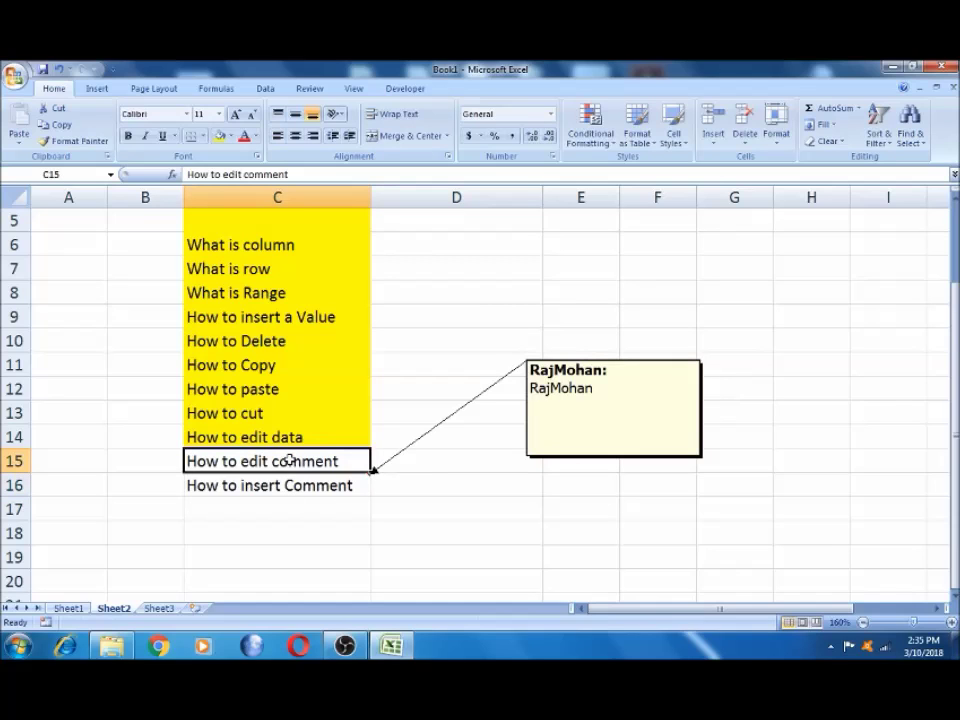
pyautogui.hotkey('shift', 'Down')
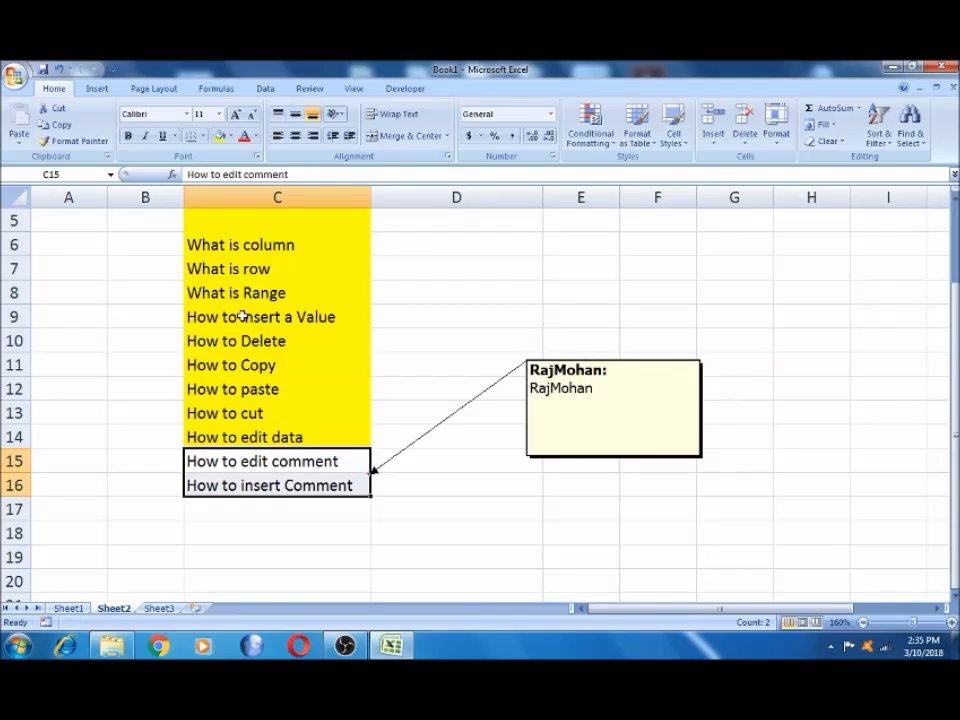
pyautogui.click(218, 137)
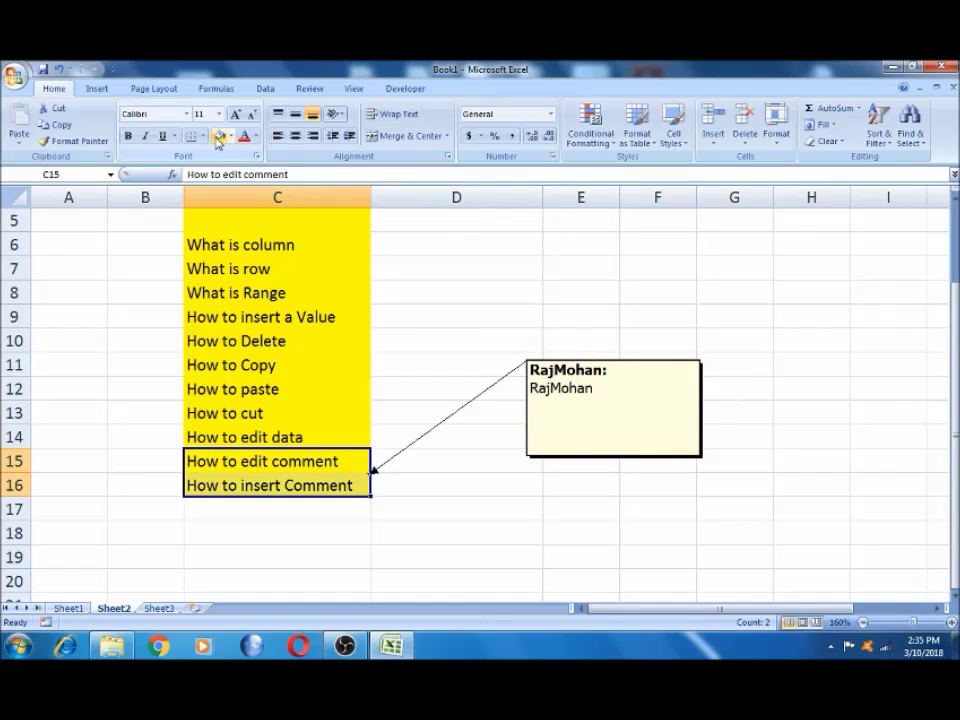